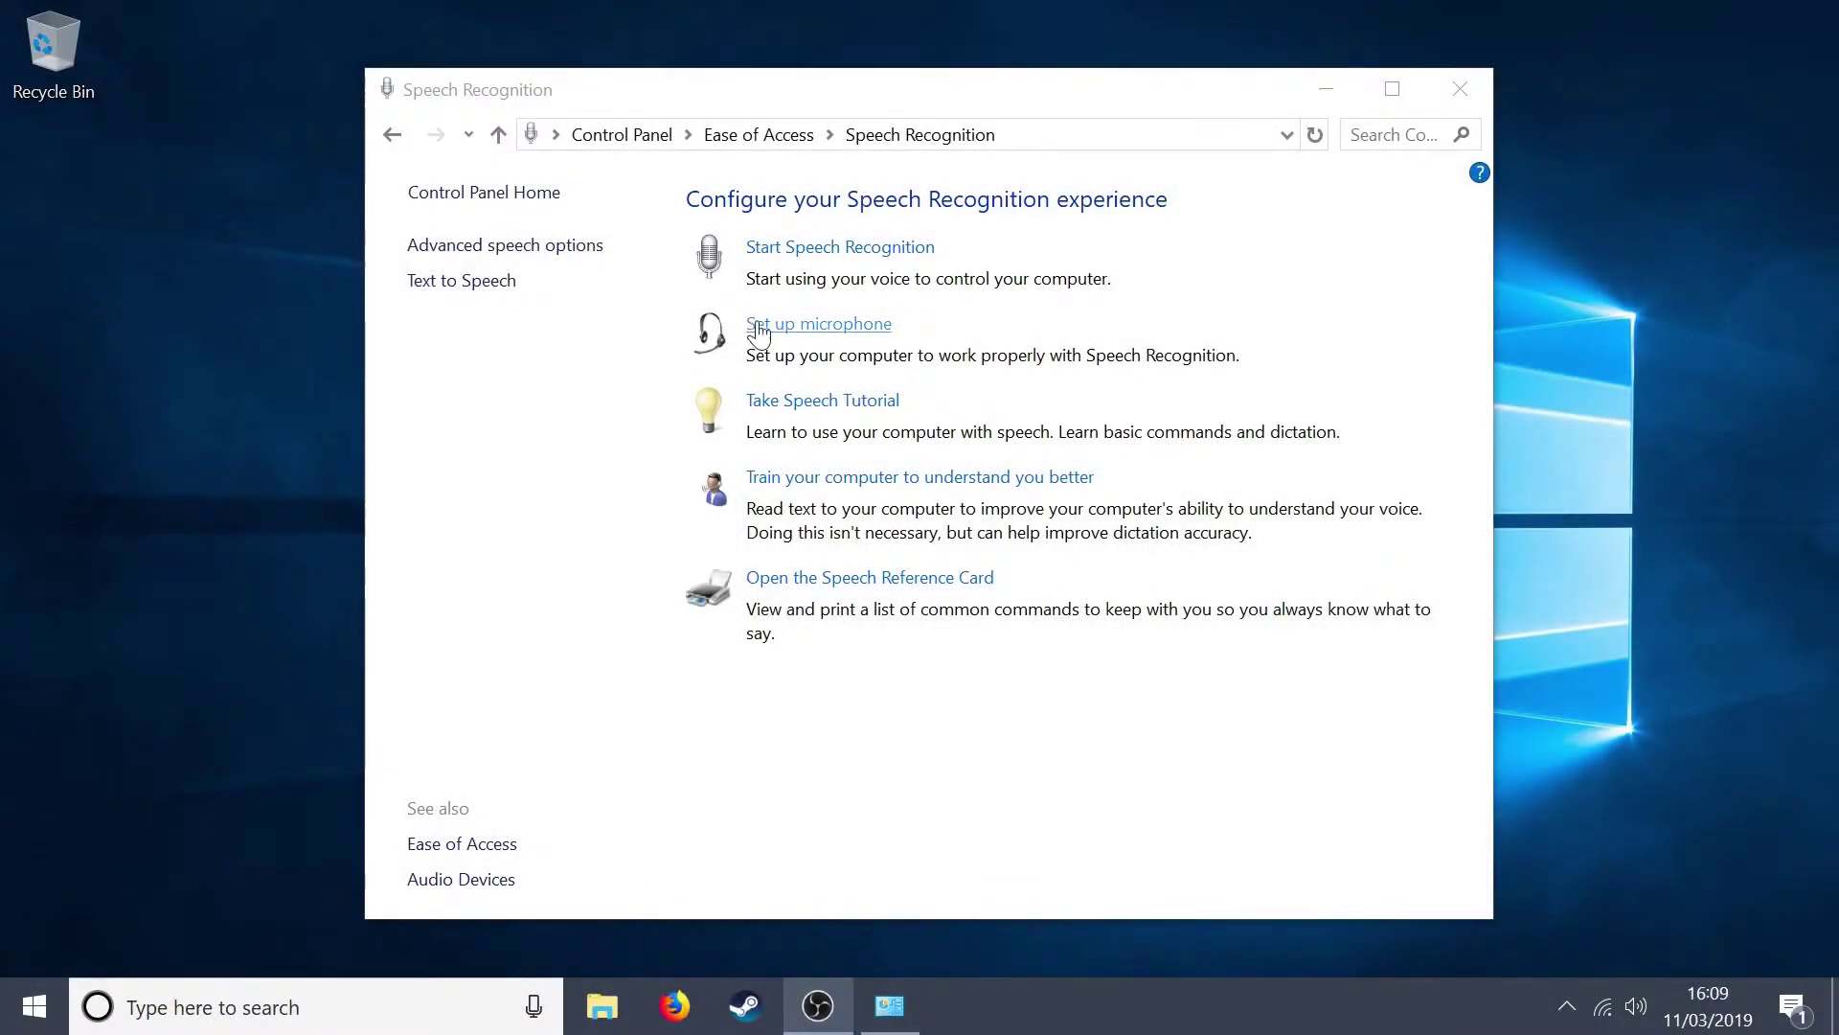
- Set up the Headset Microphone for speech recognition, running the wizard through to Finish
click(774, 327)
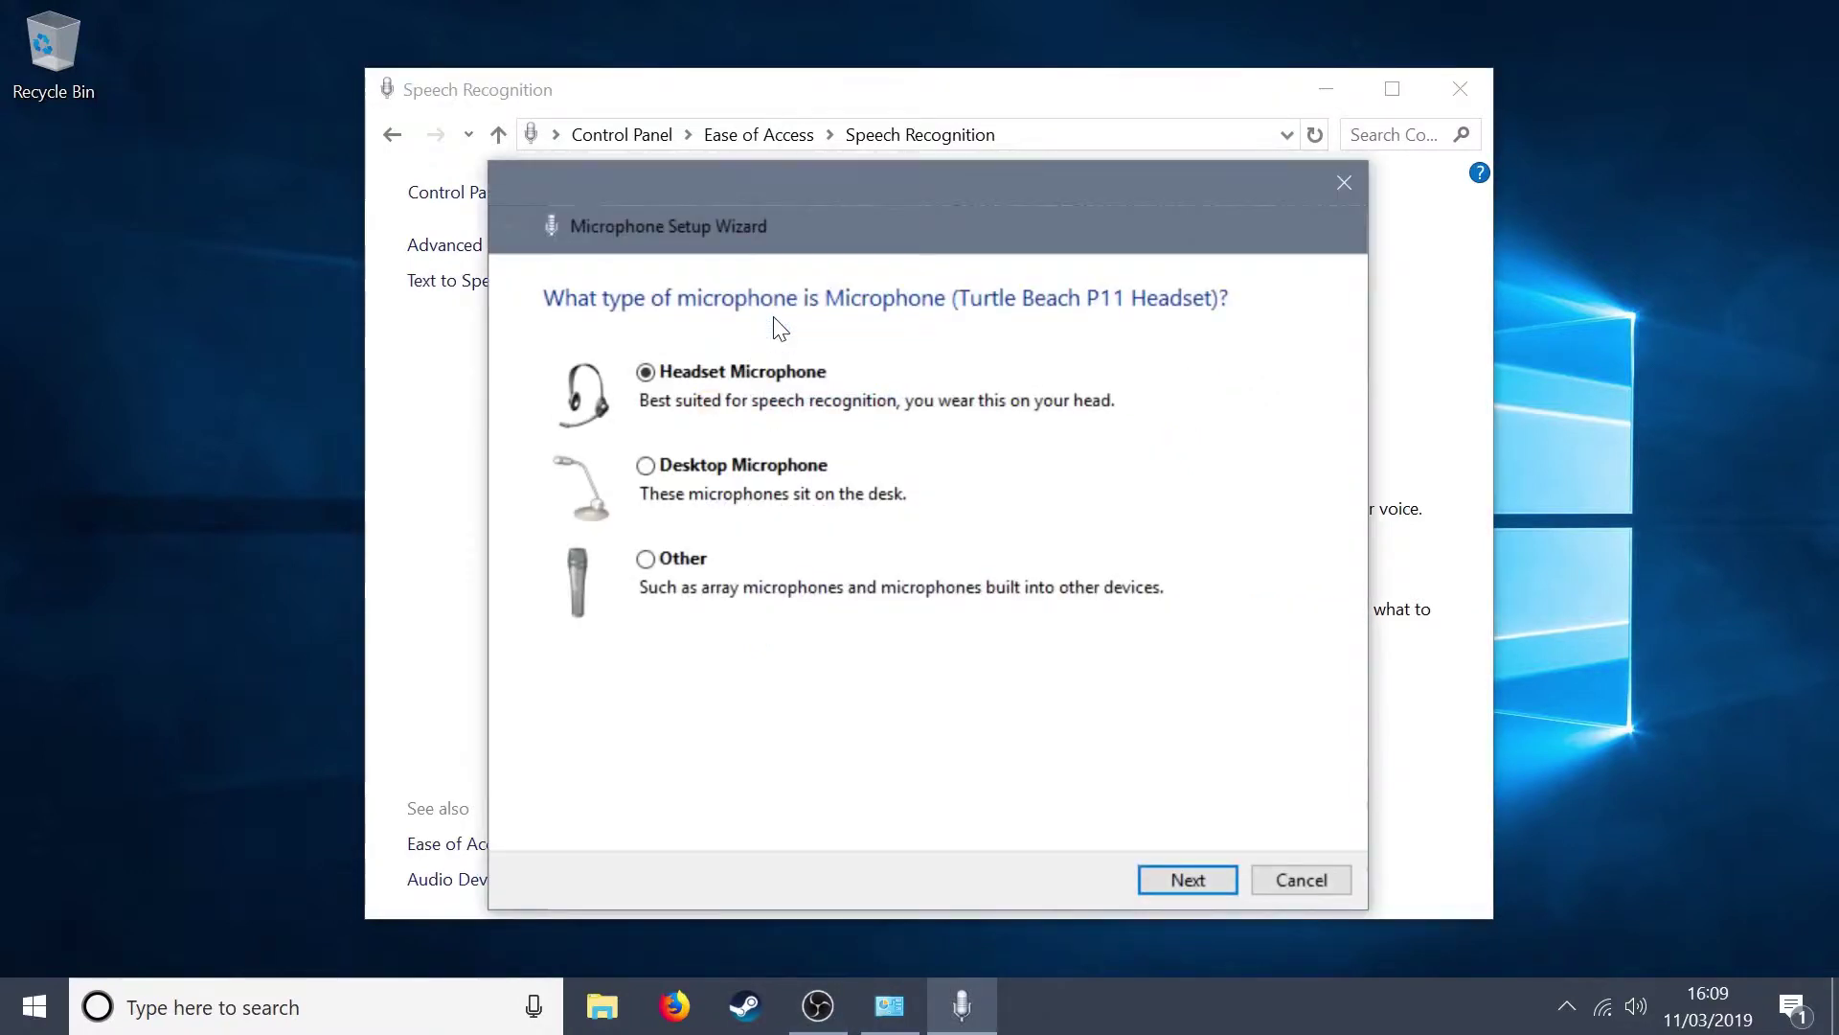
click(1203, 889)
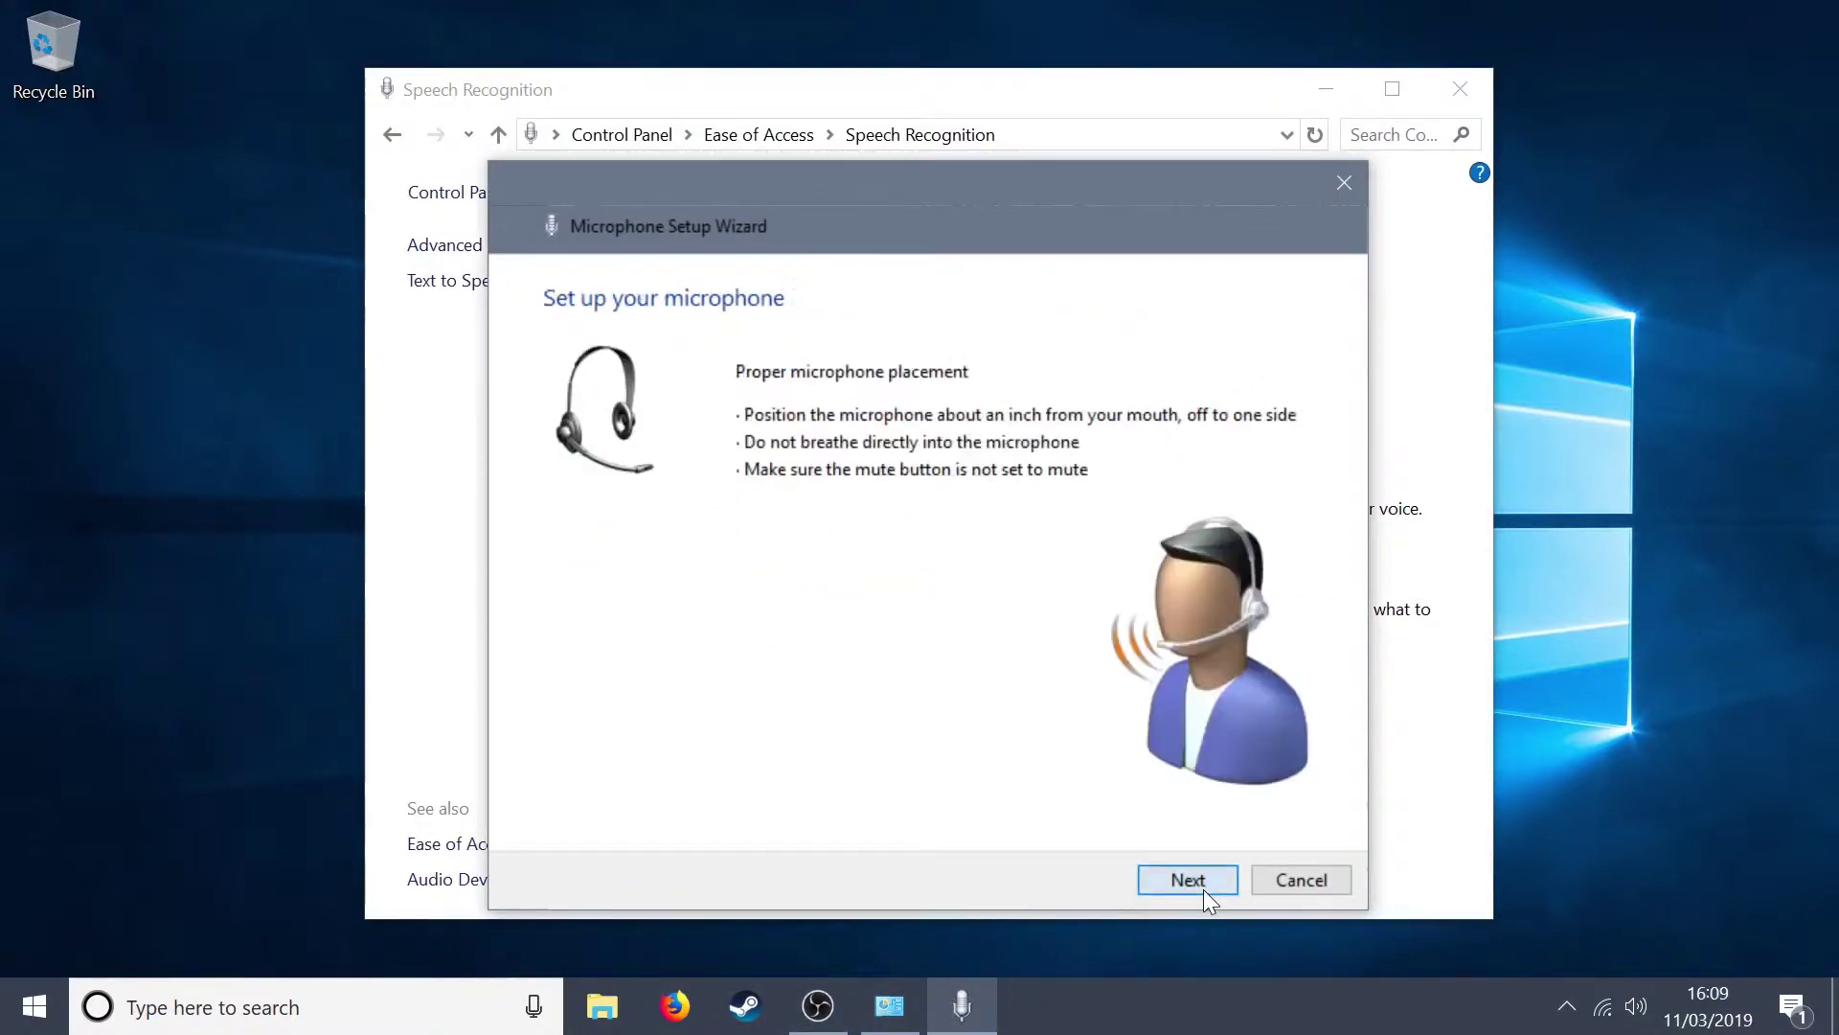
click(1203, 889)
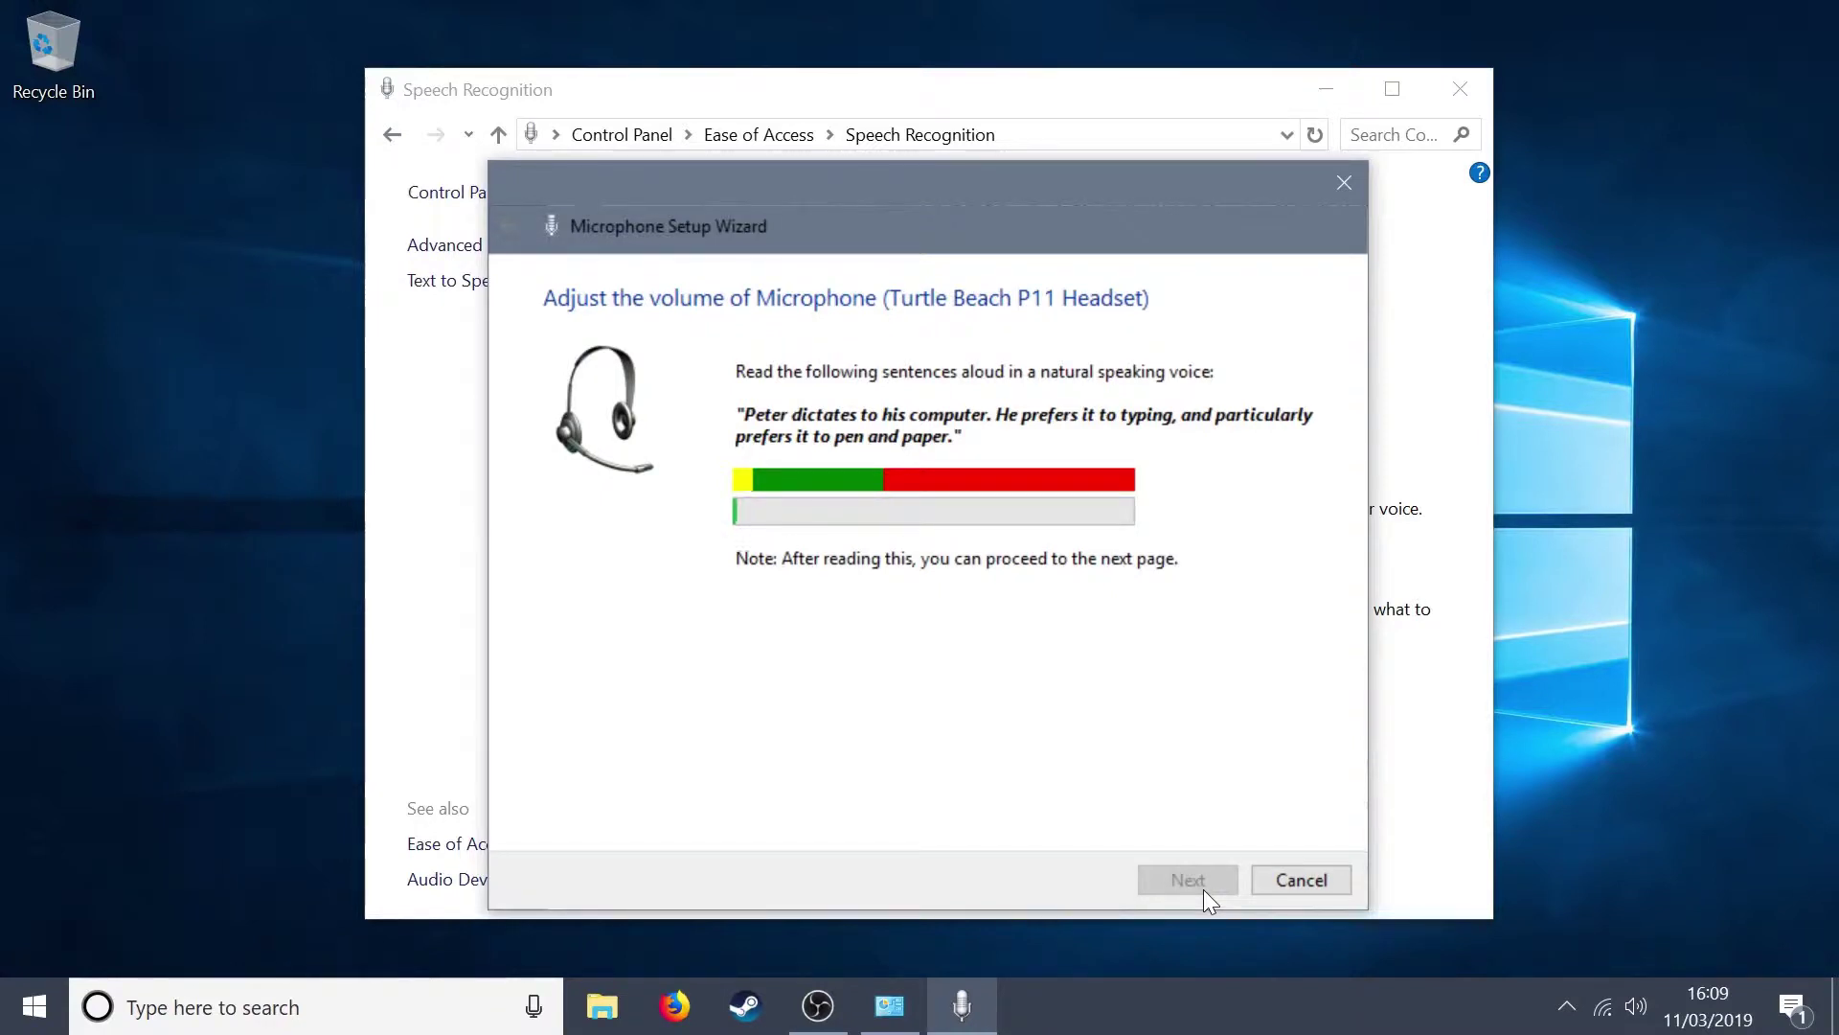
click(1203, 889)
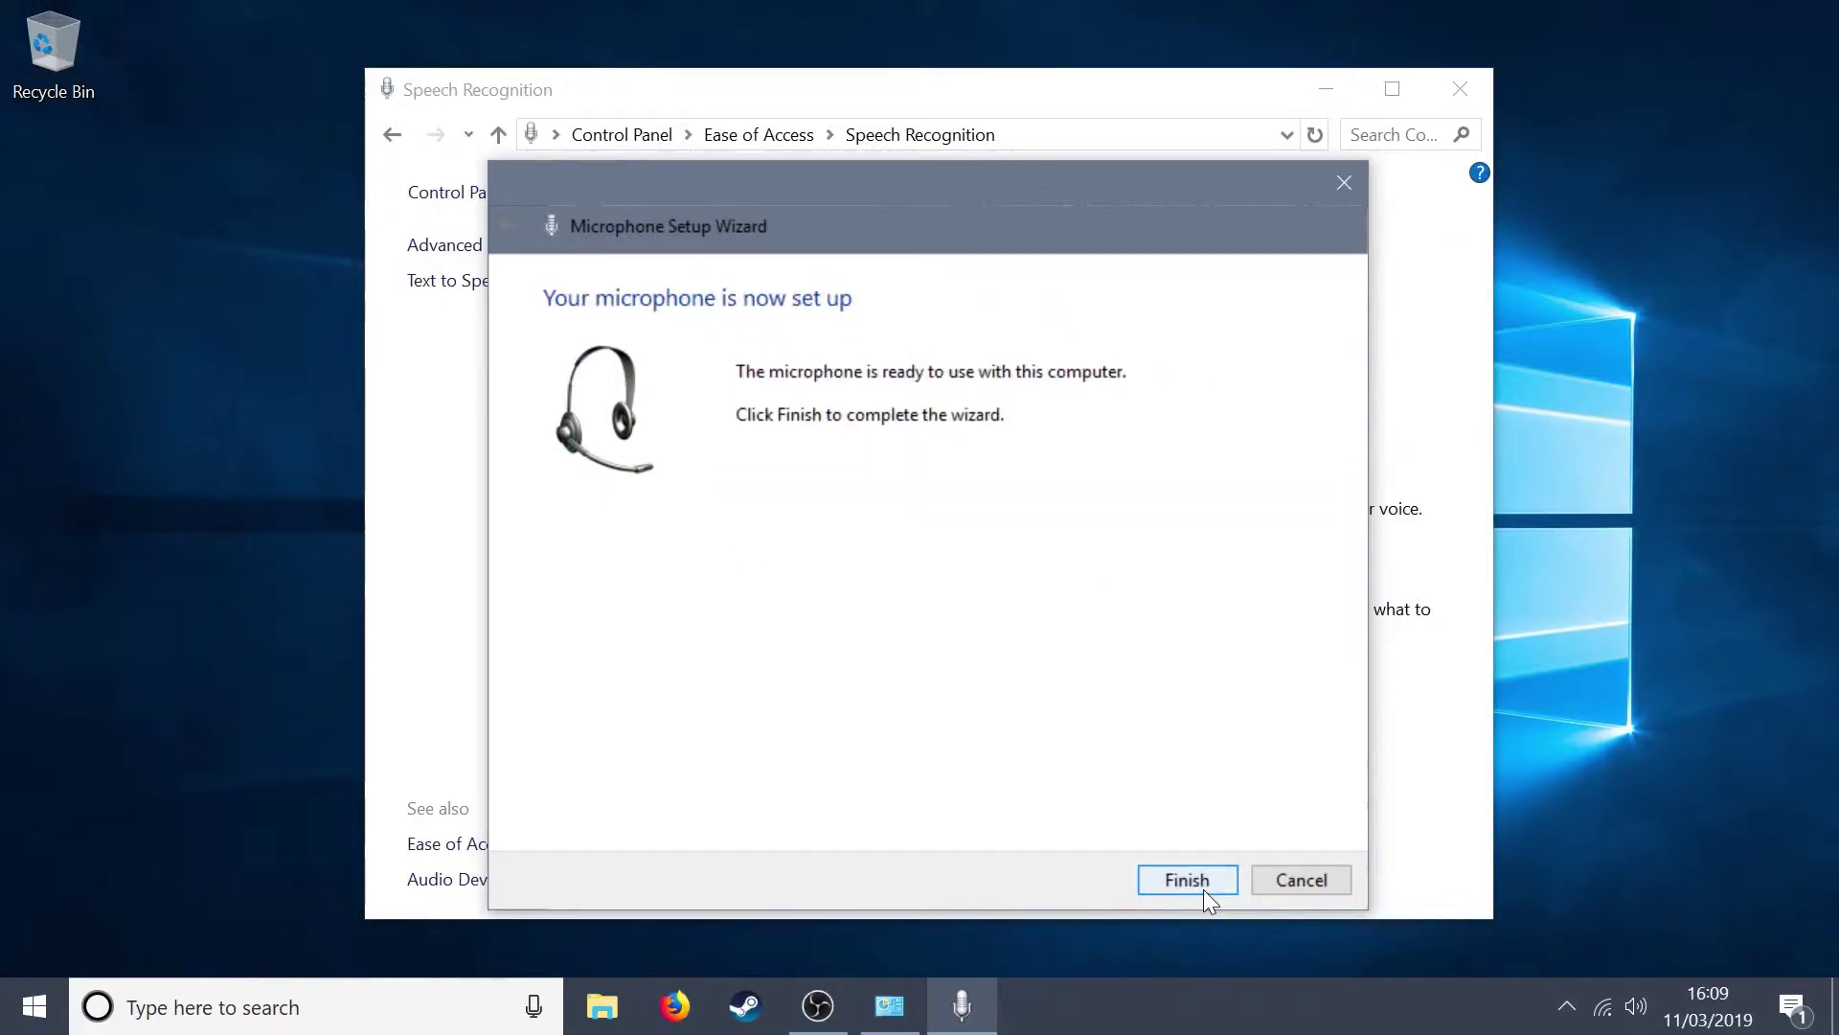
click(1203, 889)
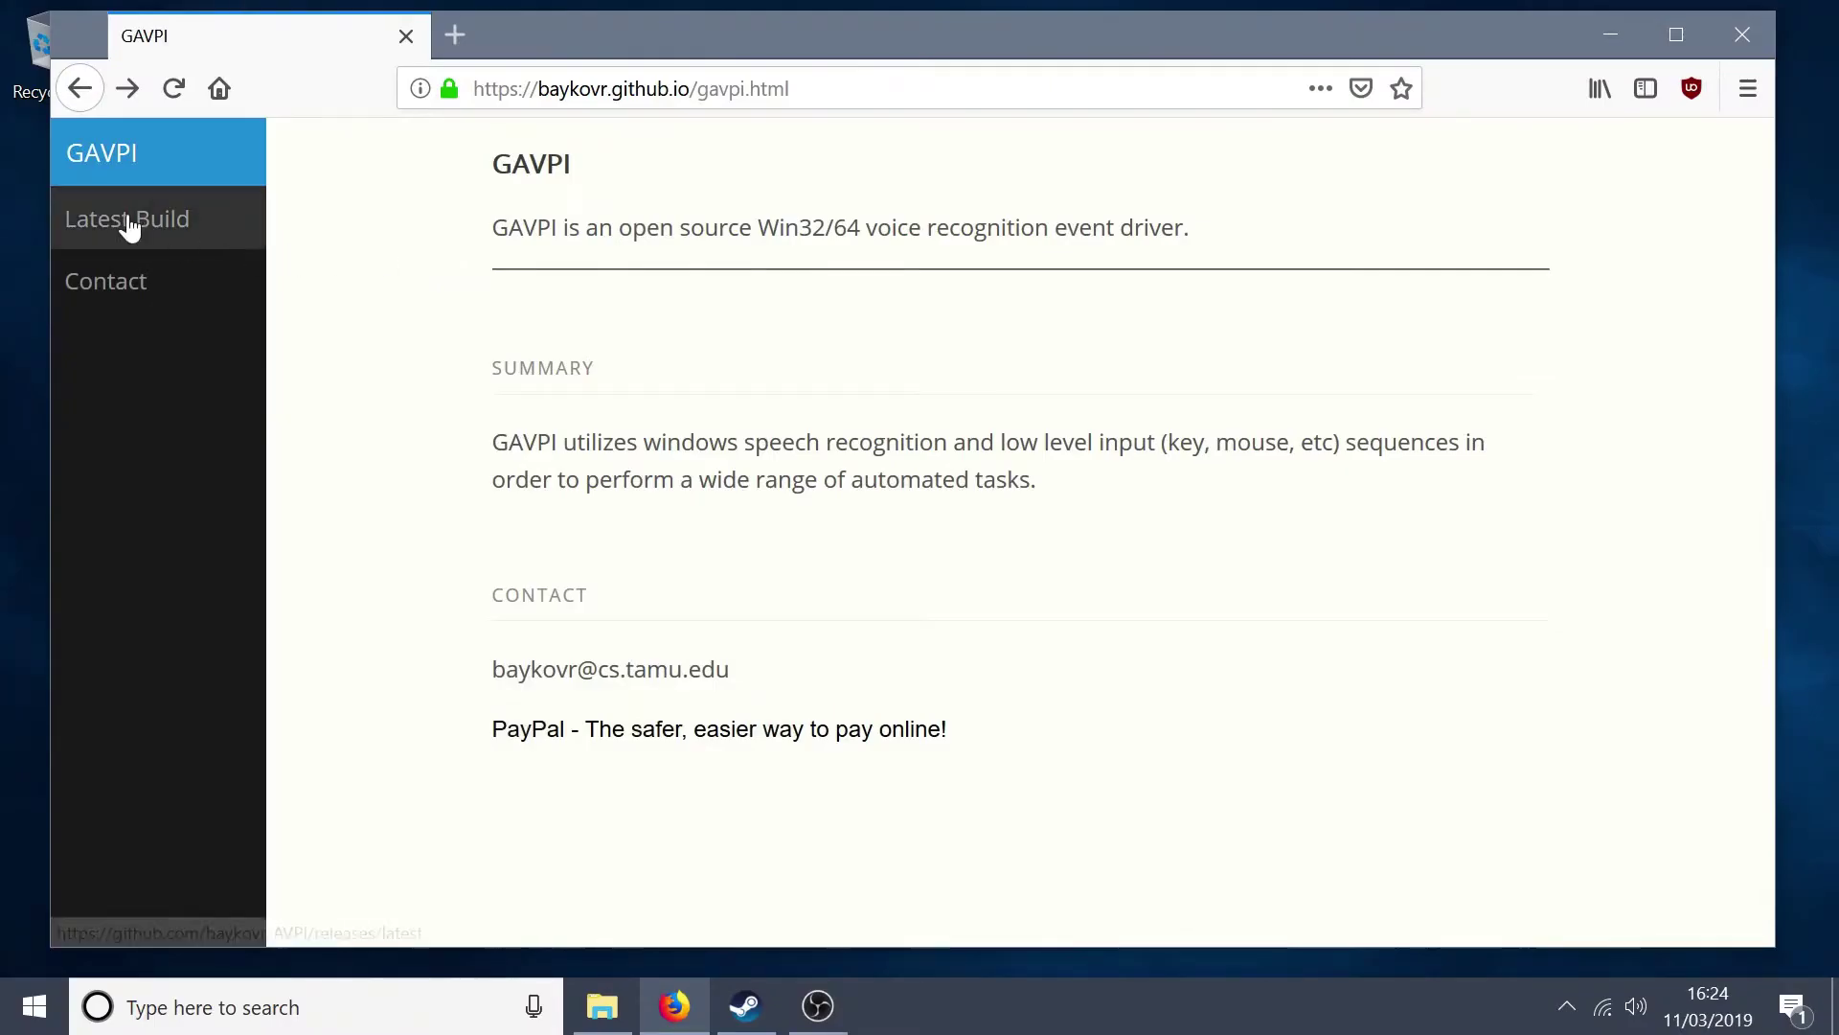
- Download GAVPI_17.03.15.zip from the latest GAVPI build page
click(130, 226)
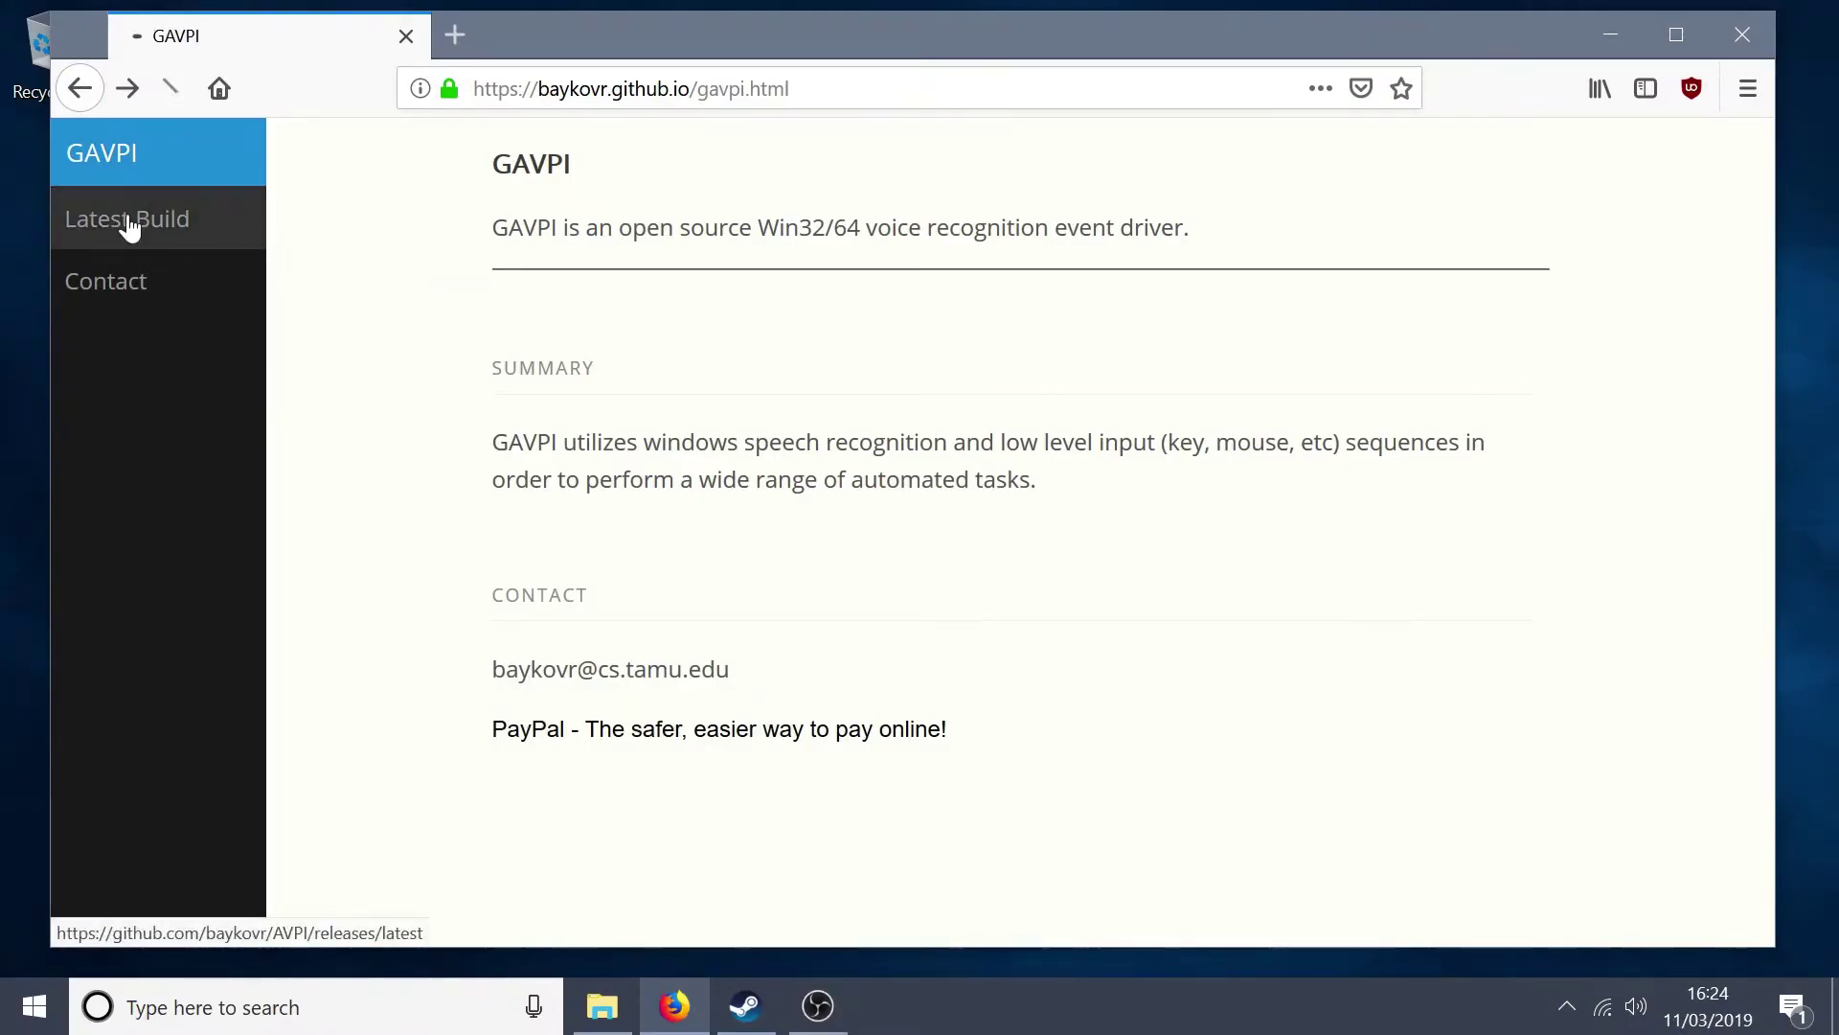
drag(1756, 283, 1759, 670)
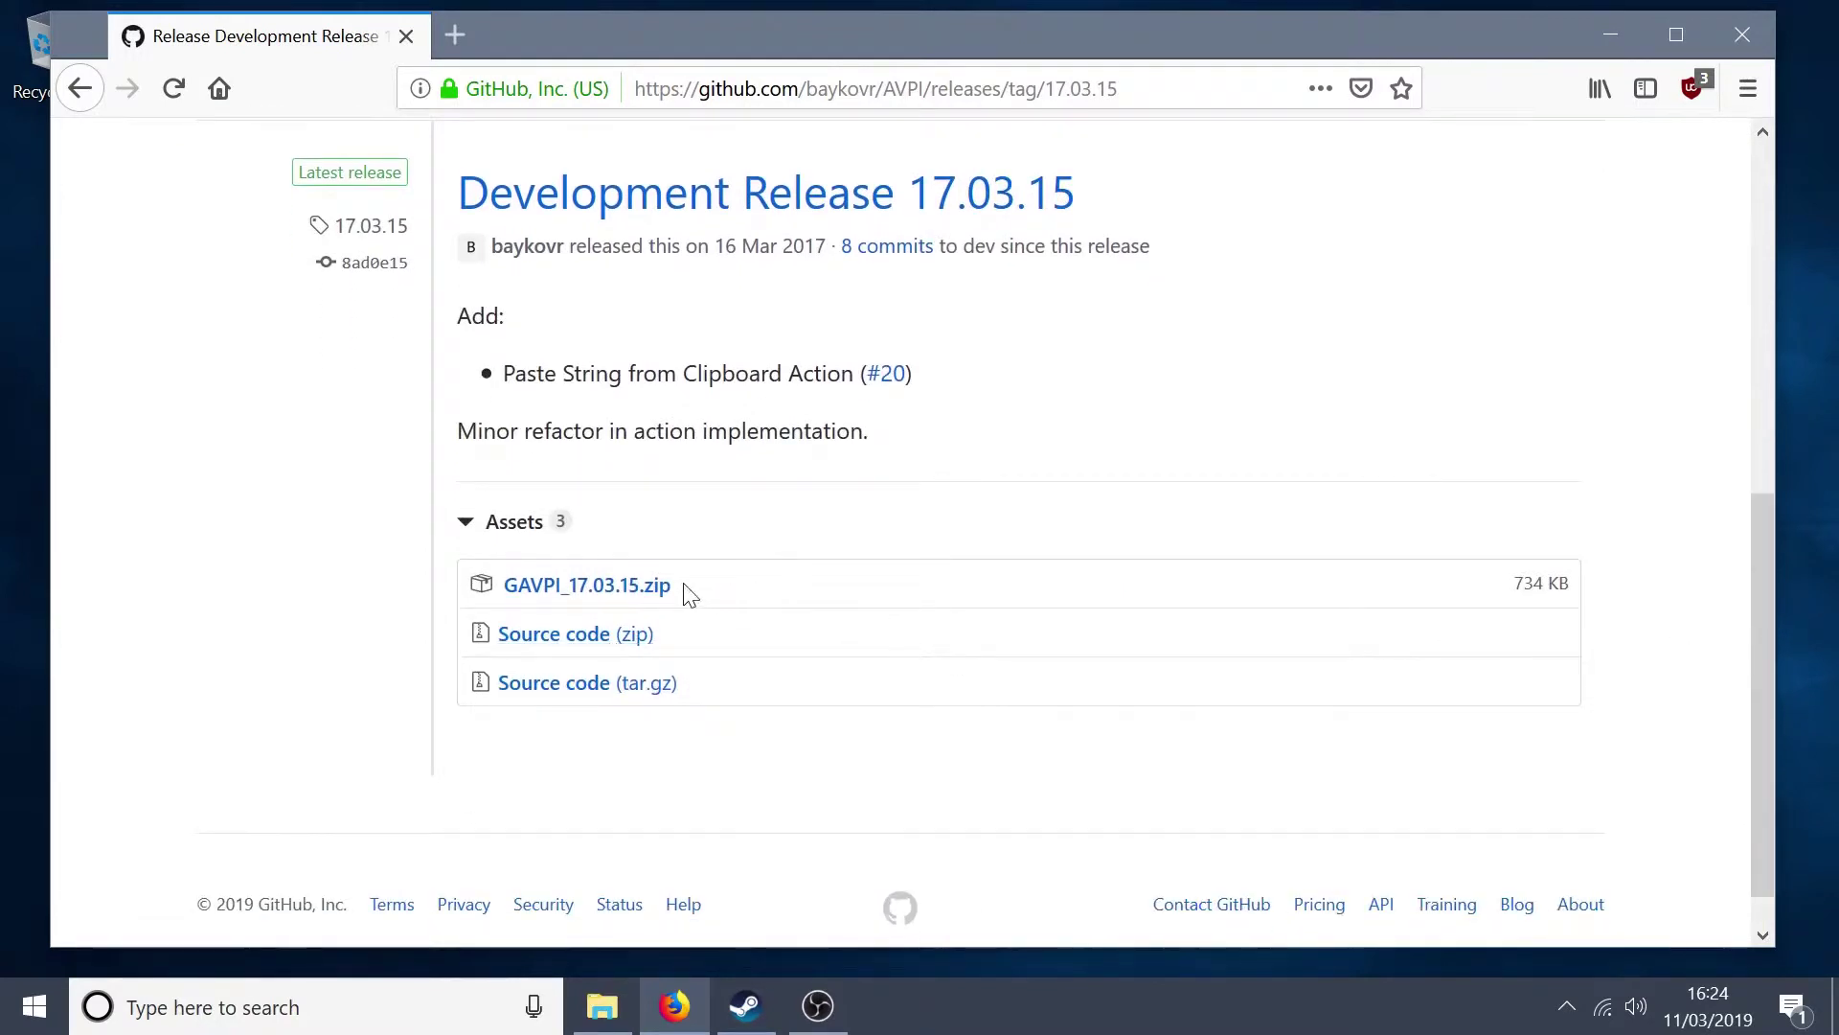
click(639, 588)
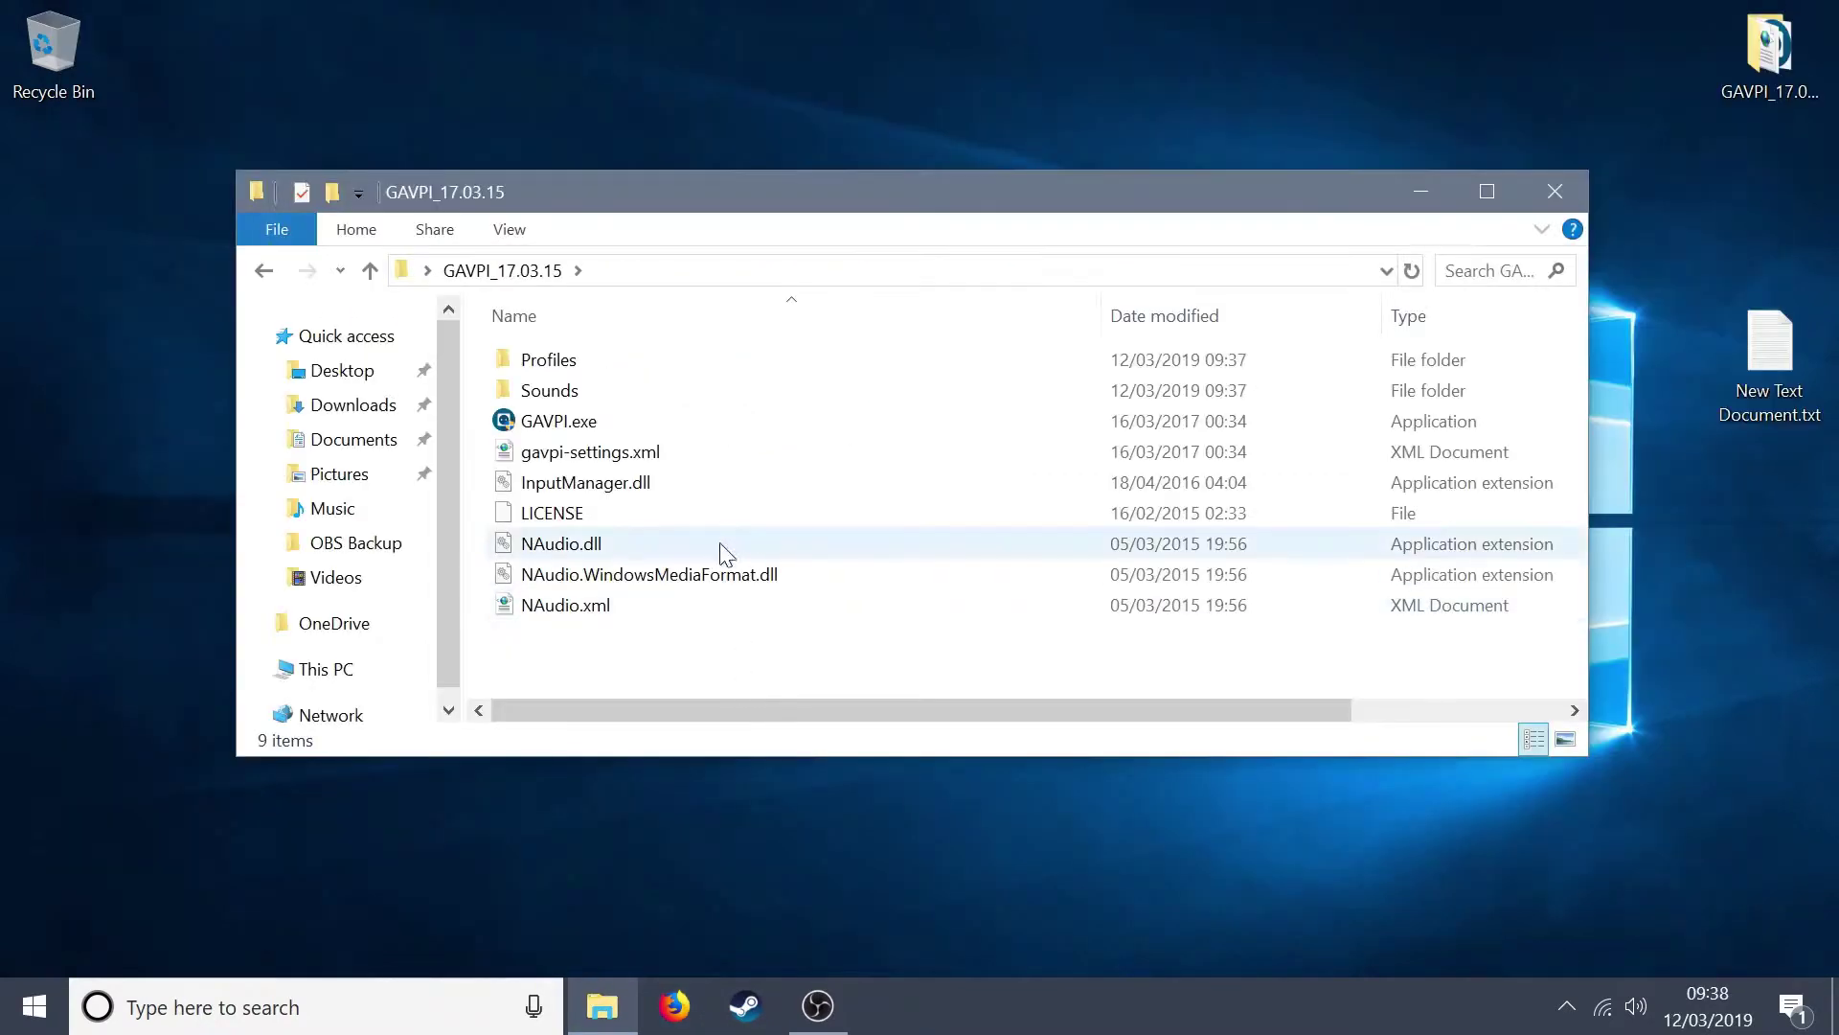
- Create a GAVPI.exe shortcut on the desktop and close the GAVPI_17.03.15 folder
click(751, 437)
right_click(750, 436)
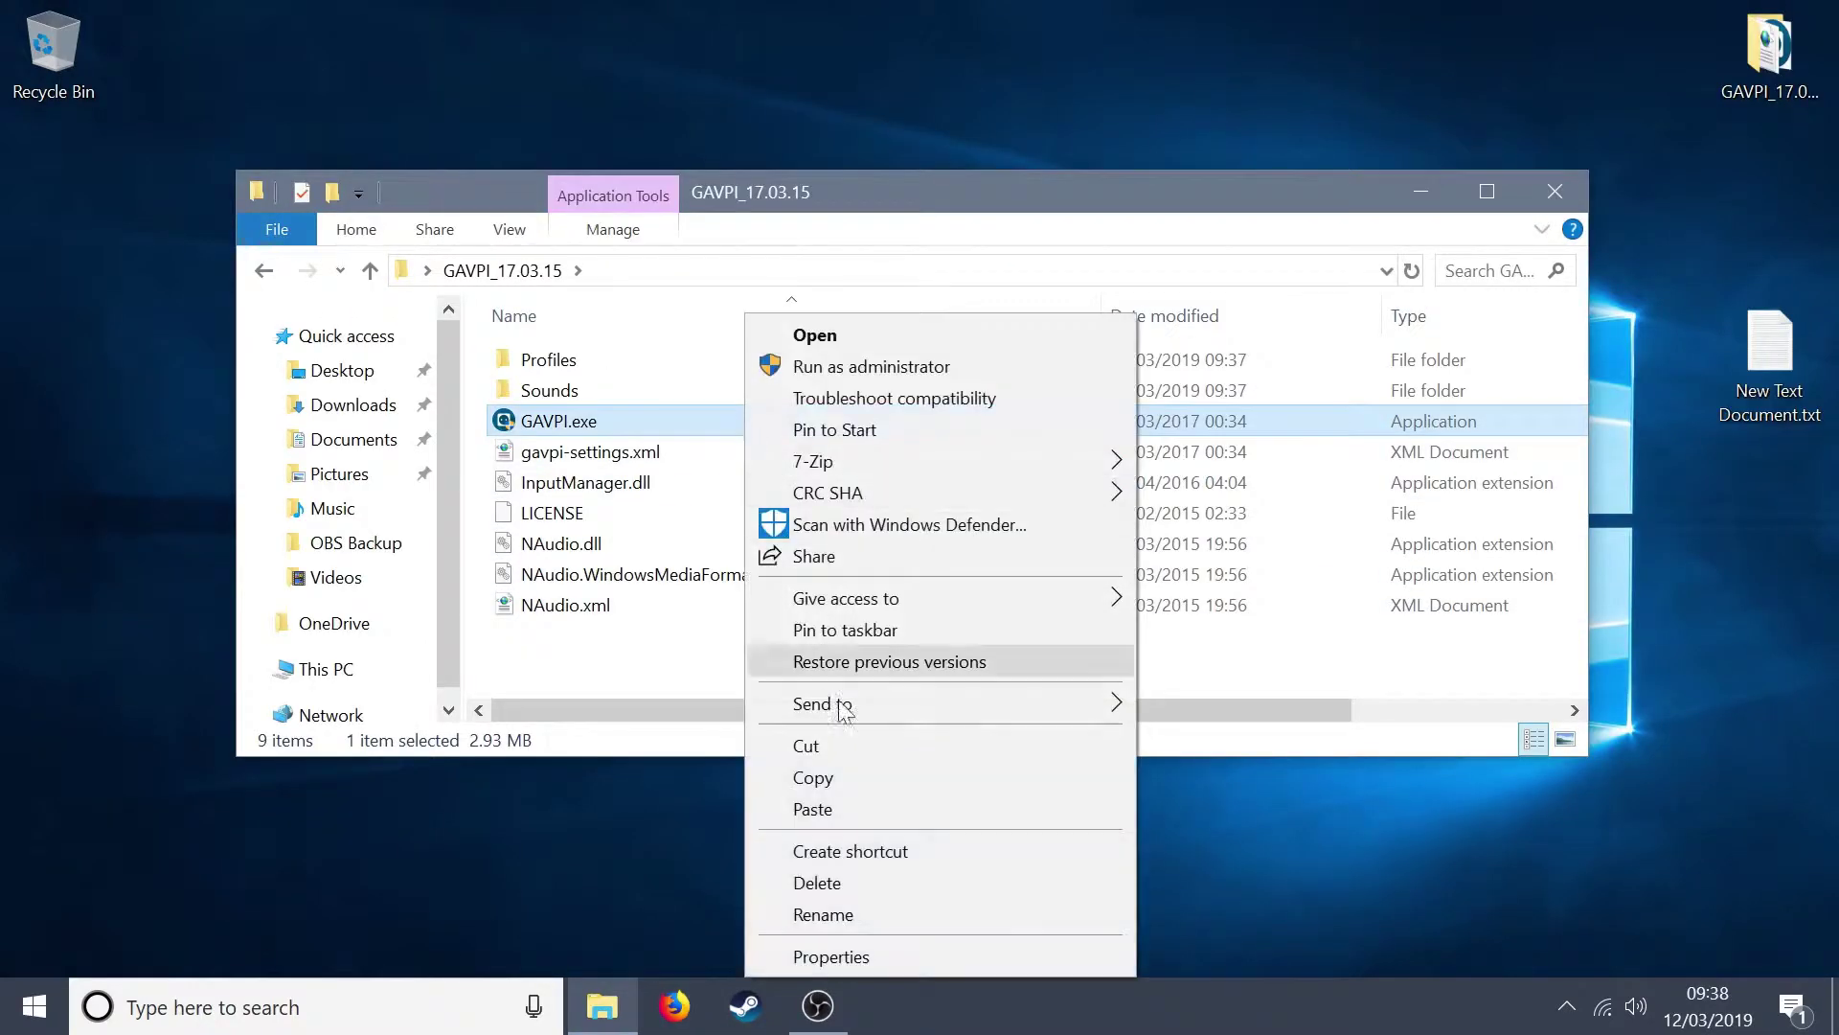
click(839, 849)
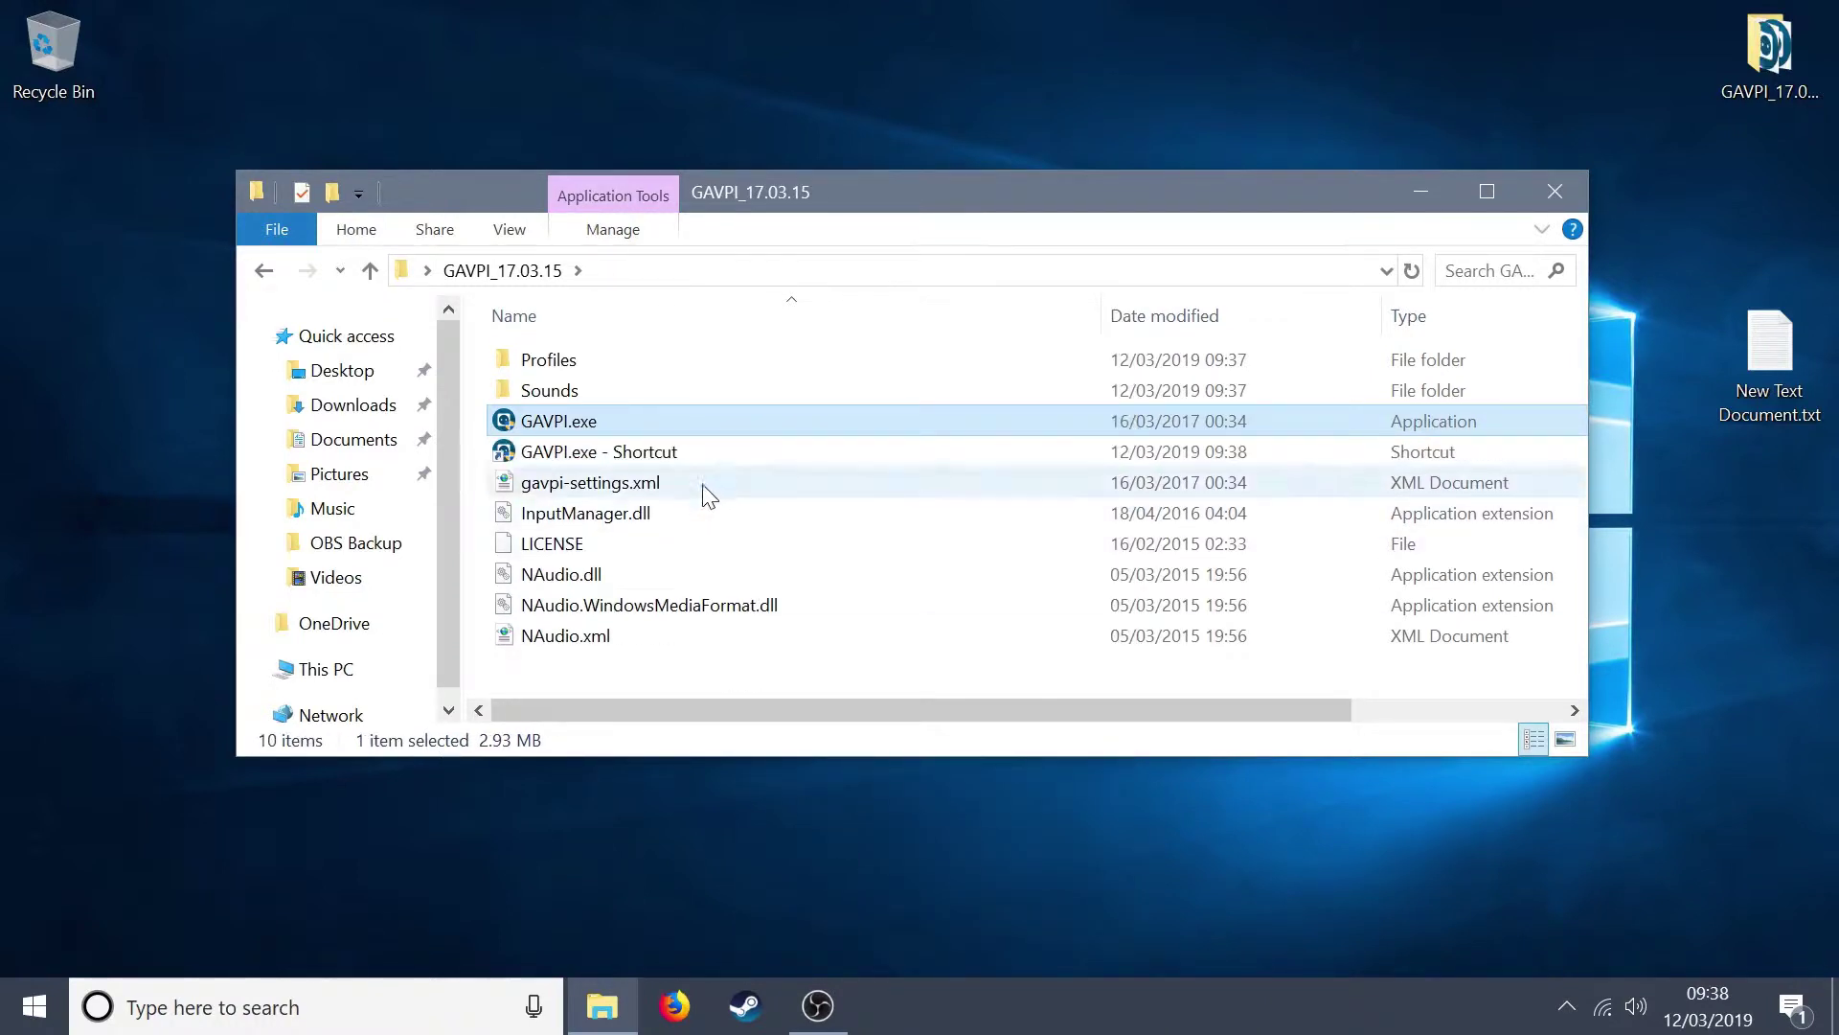
mouse_move(721, 460)
mouse_down()
mouse_move(538, 106)
mouse_move(497, 99)
mouse_up()
click(1555, 191)
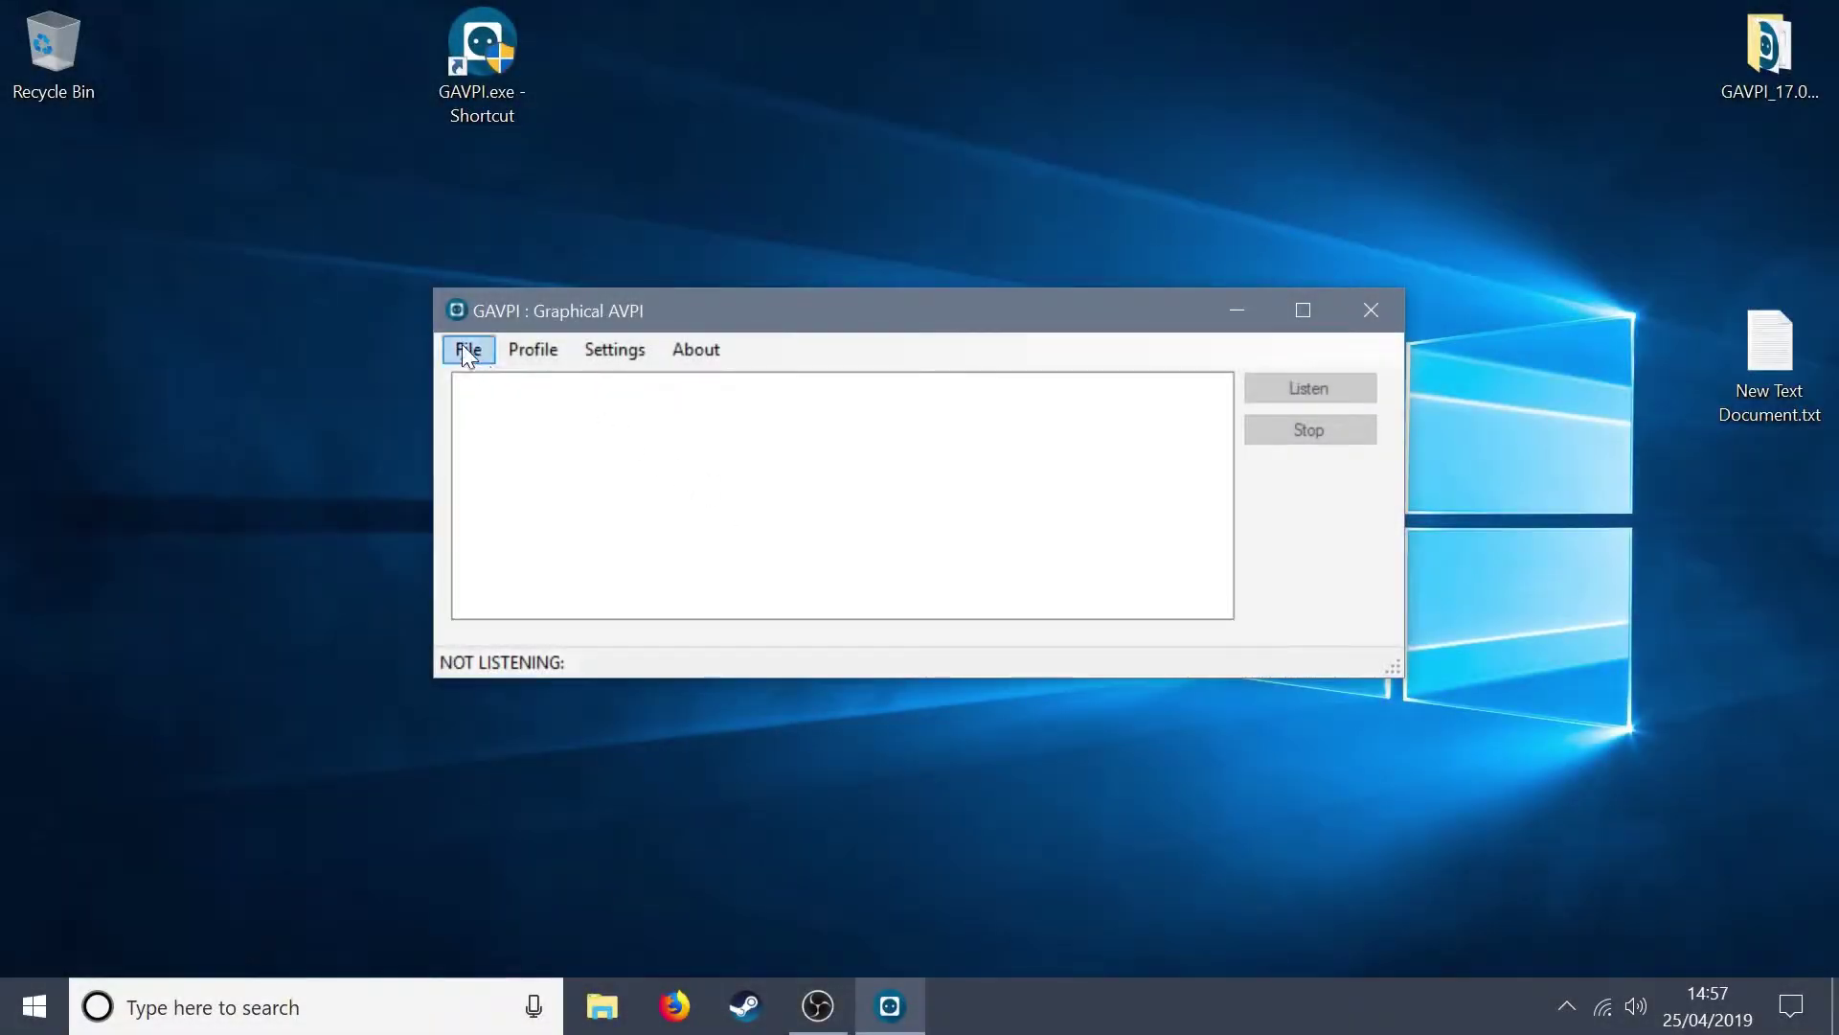
- Open PlayStation4Controller.XML from Downloads > GAVPI Voice Profiles Console Controller as the GAVPI profile
click(462, 345)
click(489, 380)
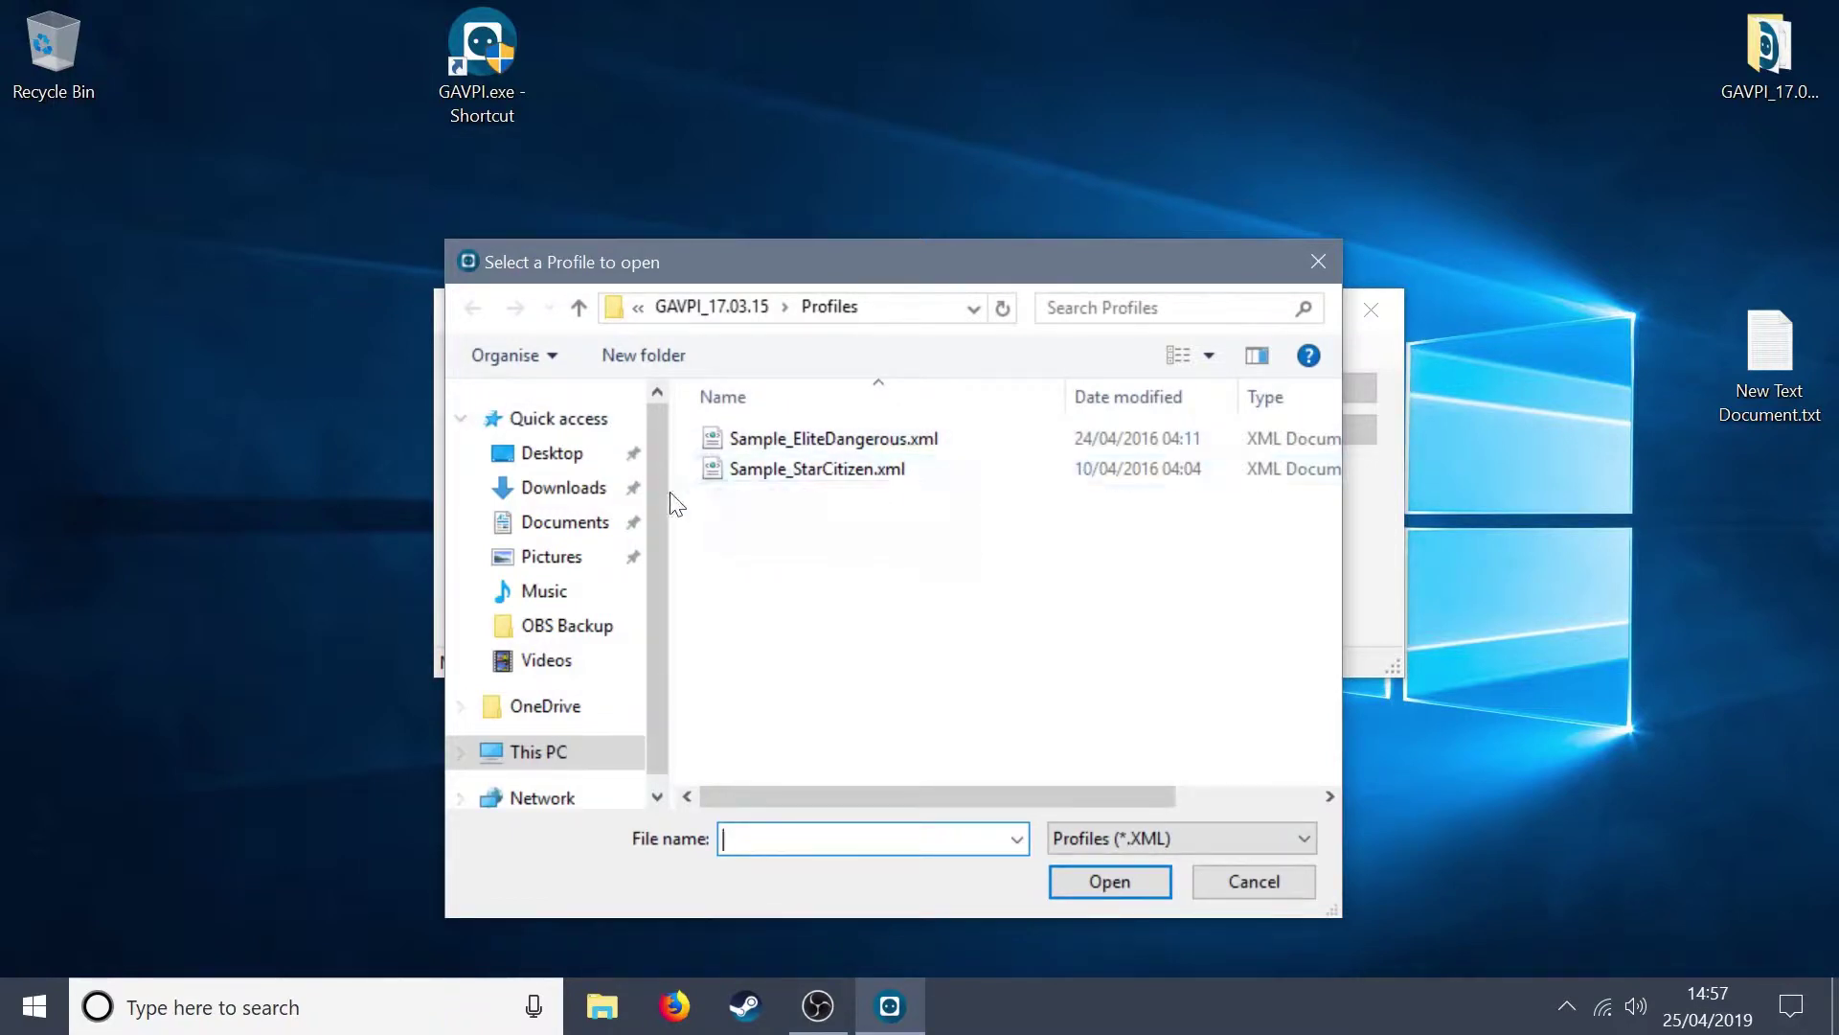
click(569, 490)
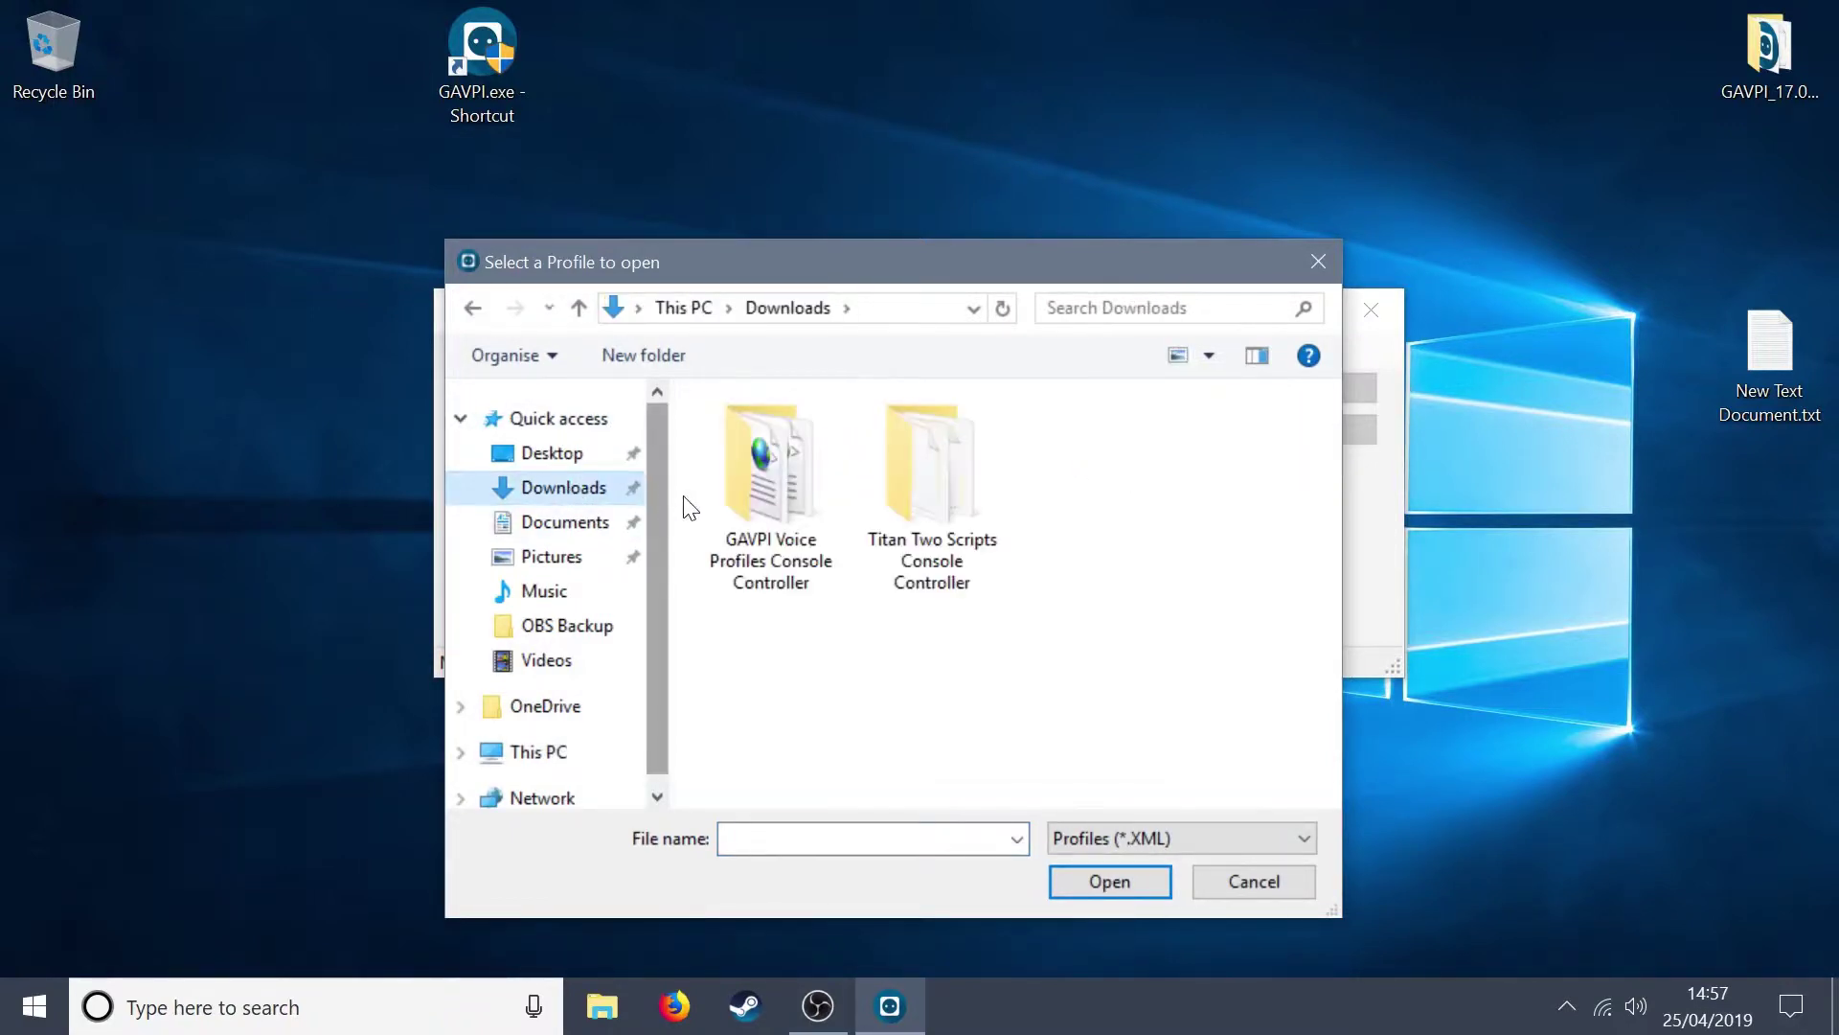
double_click(761, 502)
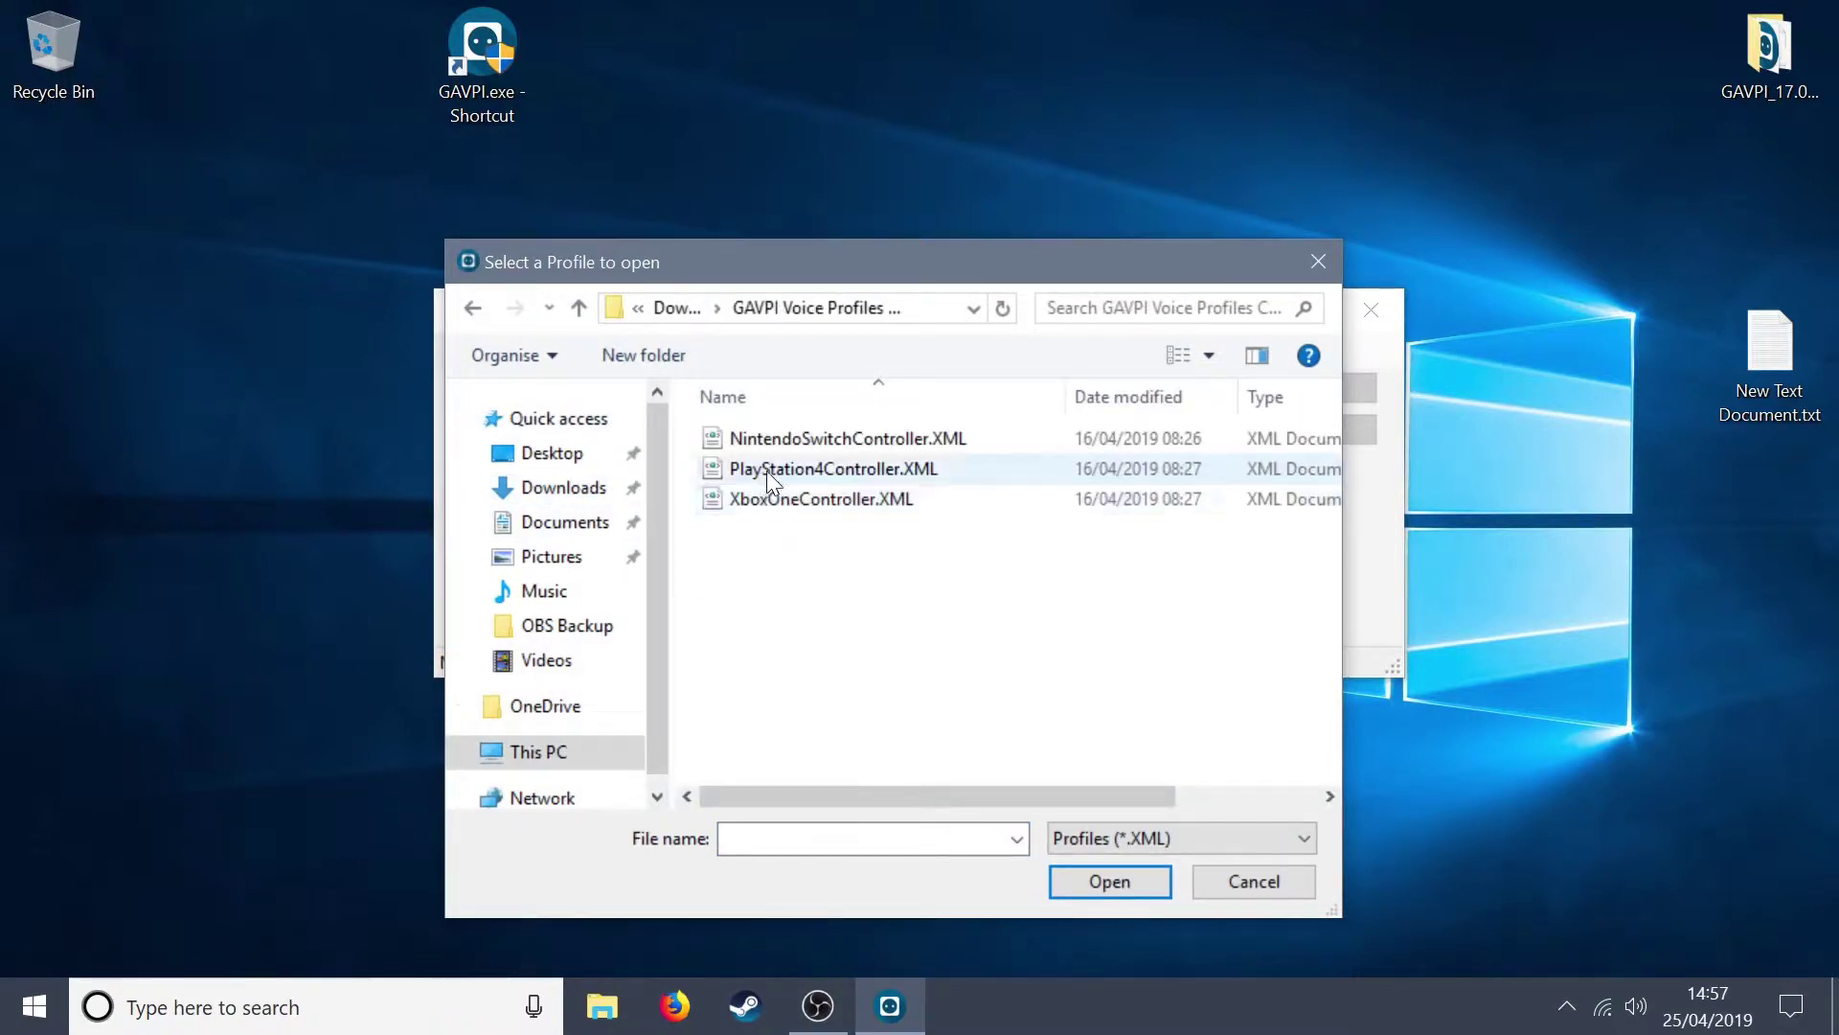
click(761, 474)
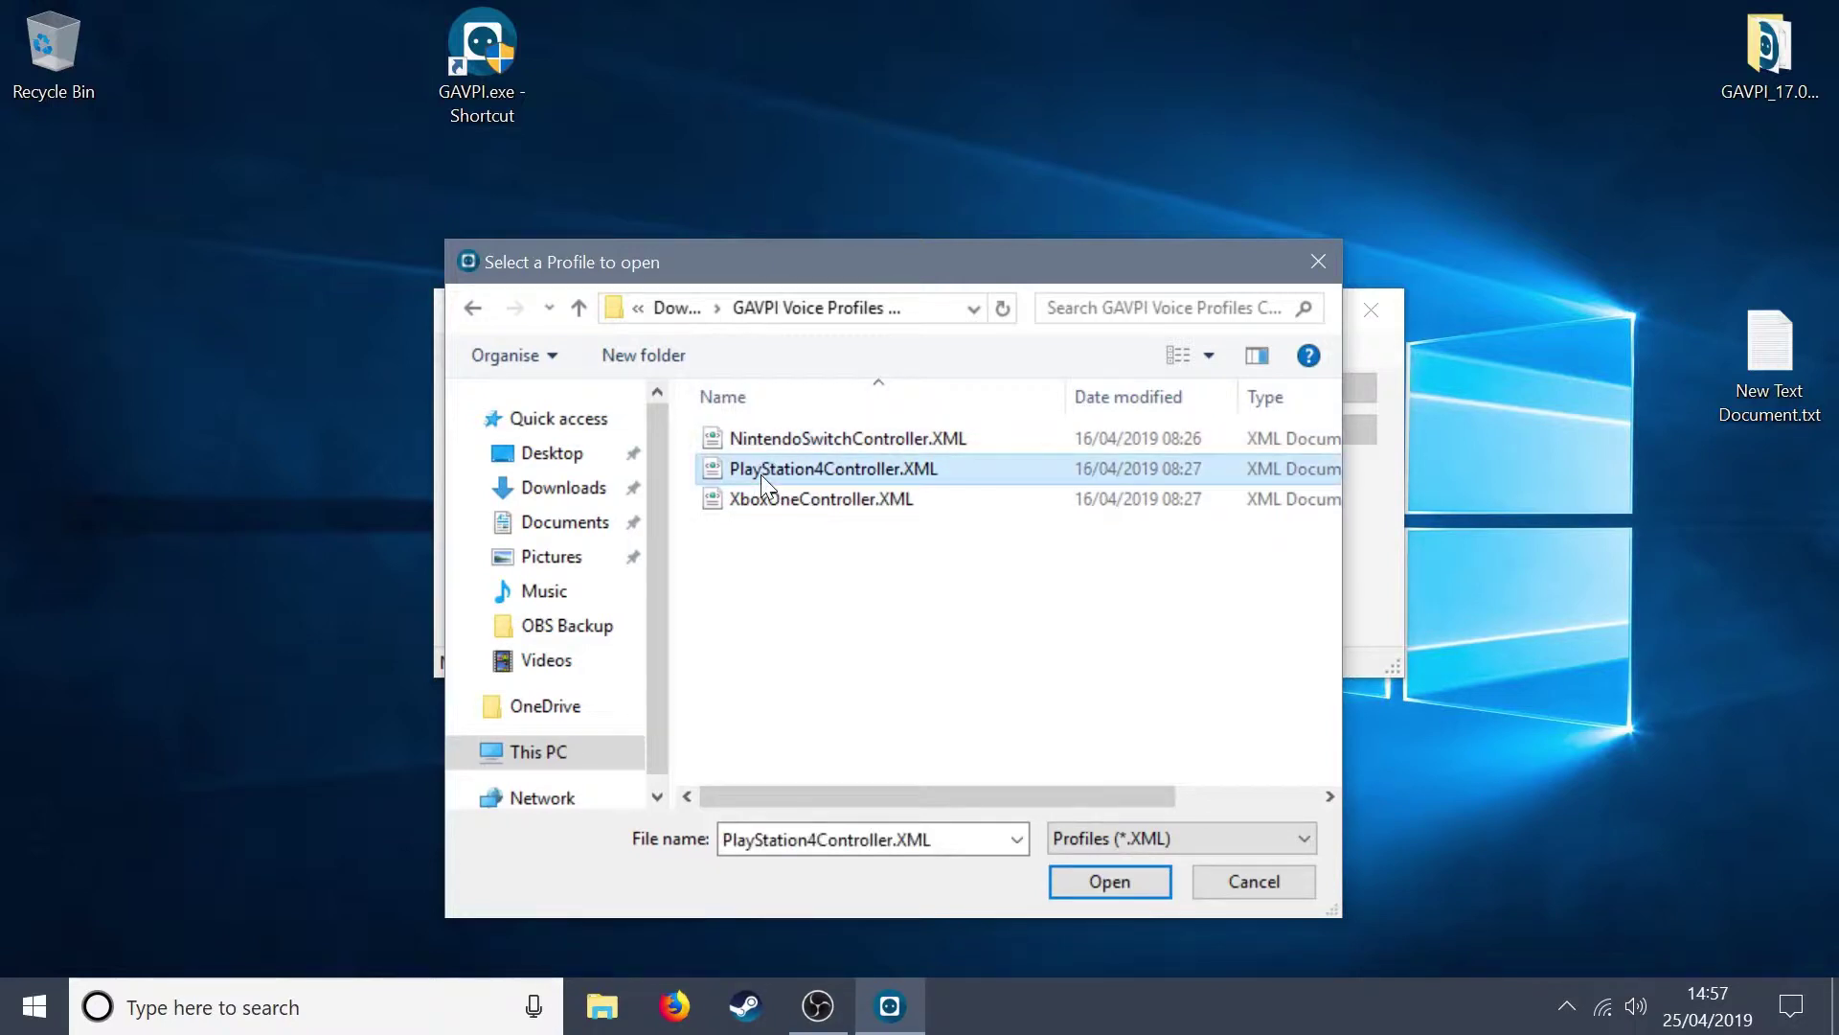
click(1102, 883)
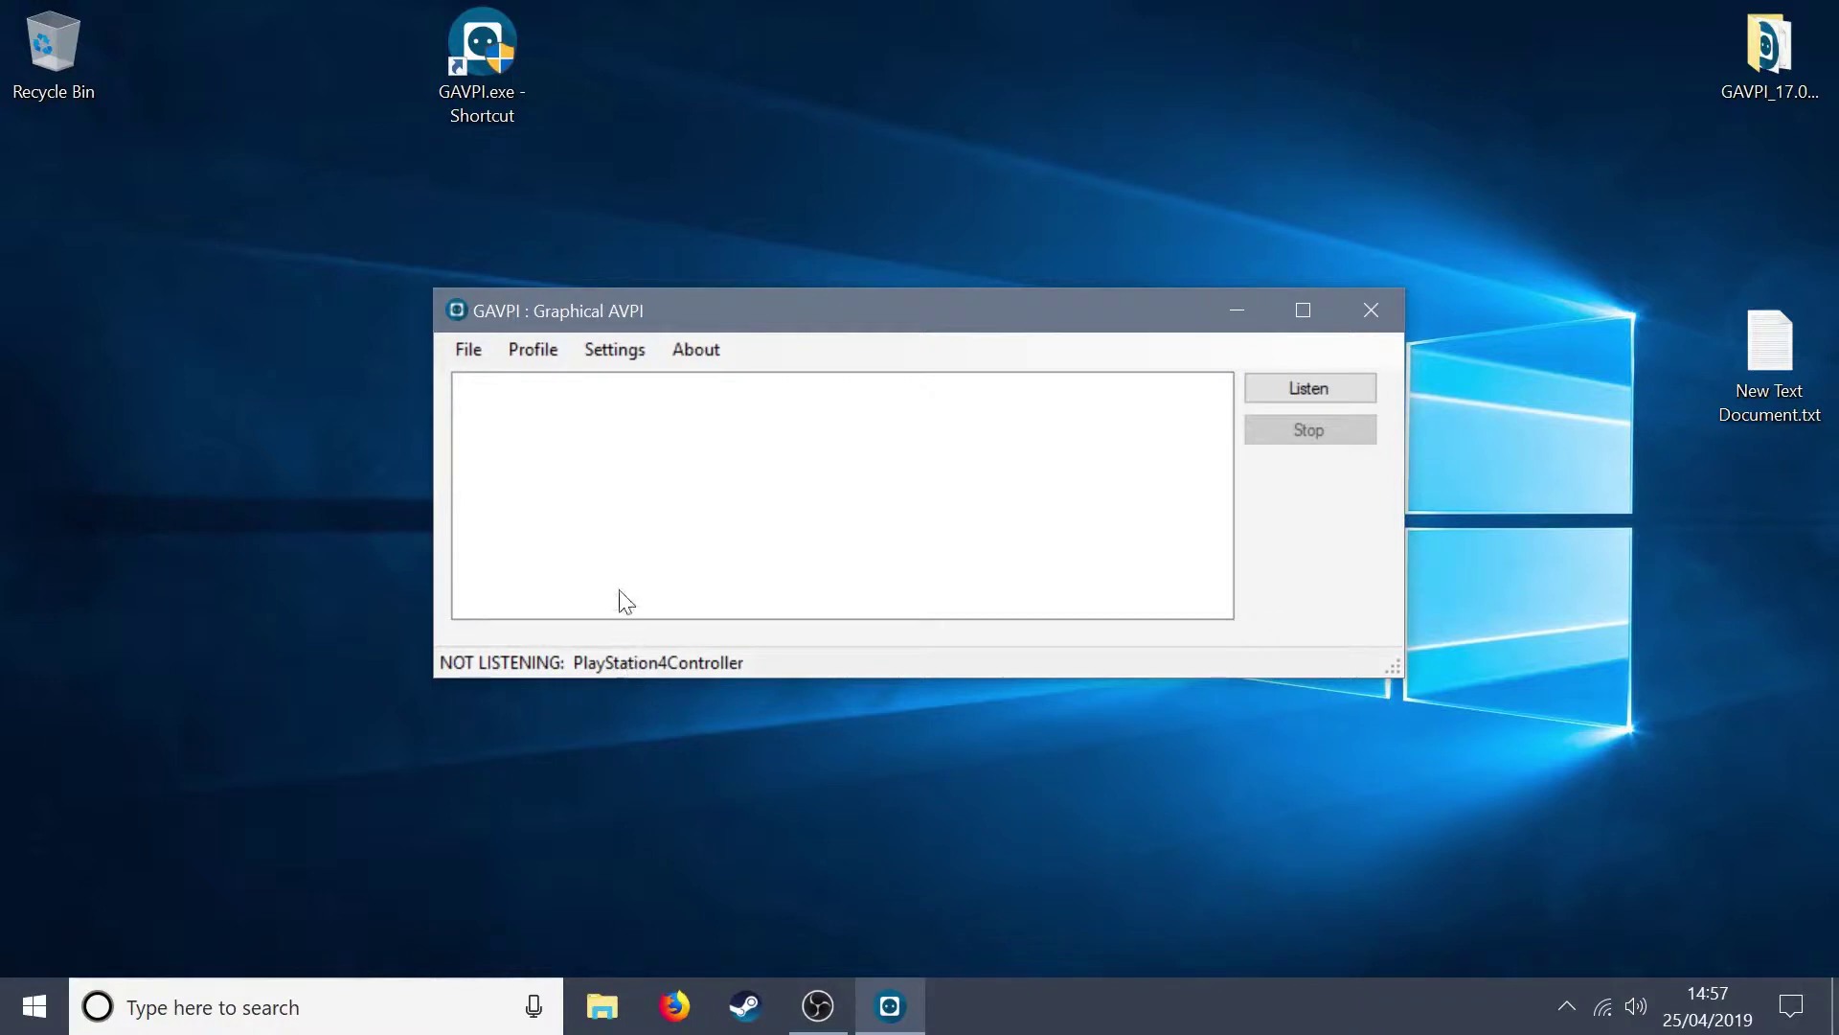
click(537, 352)
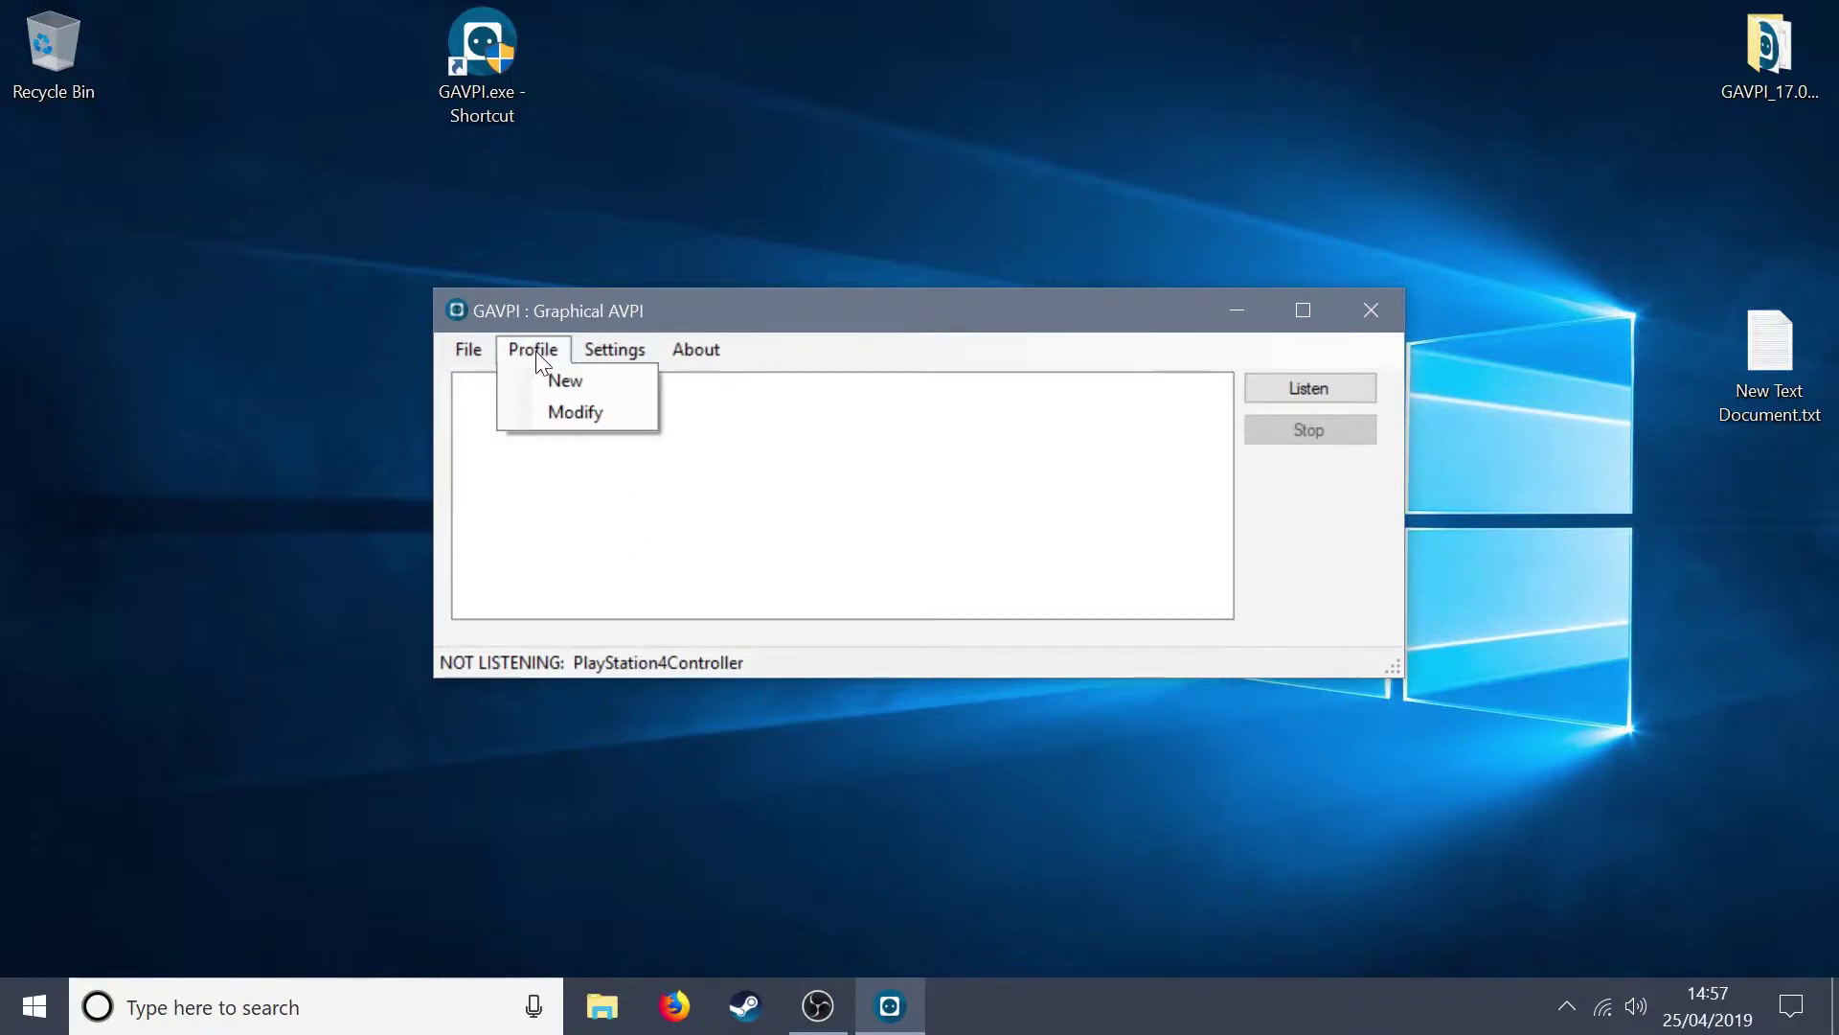
click(560, 412)
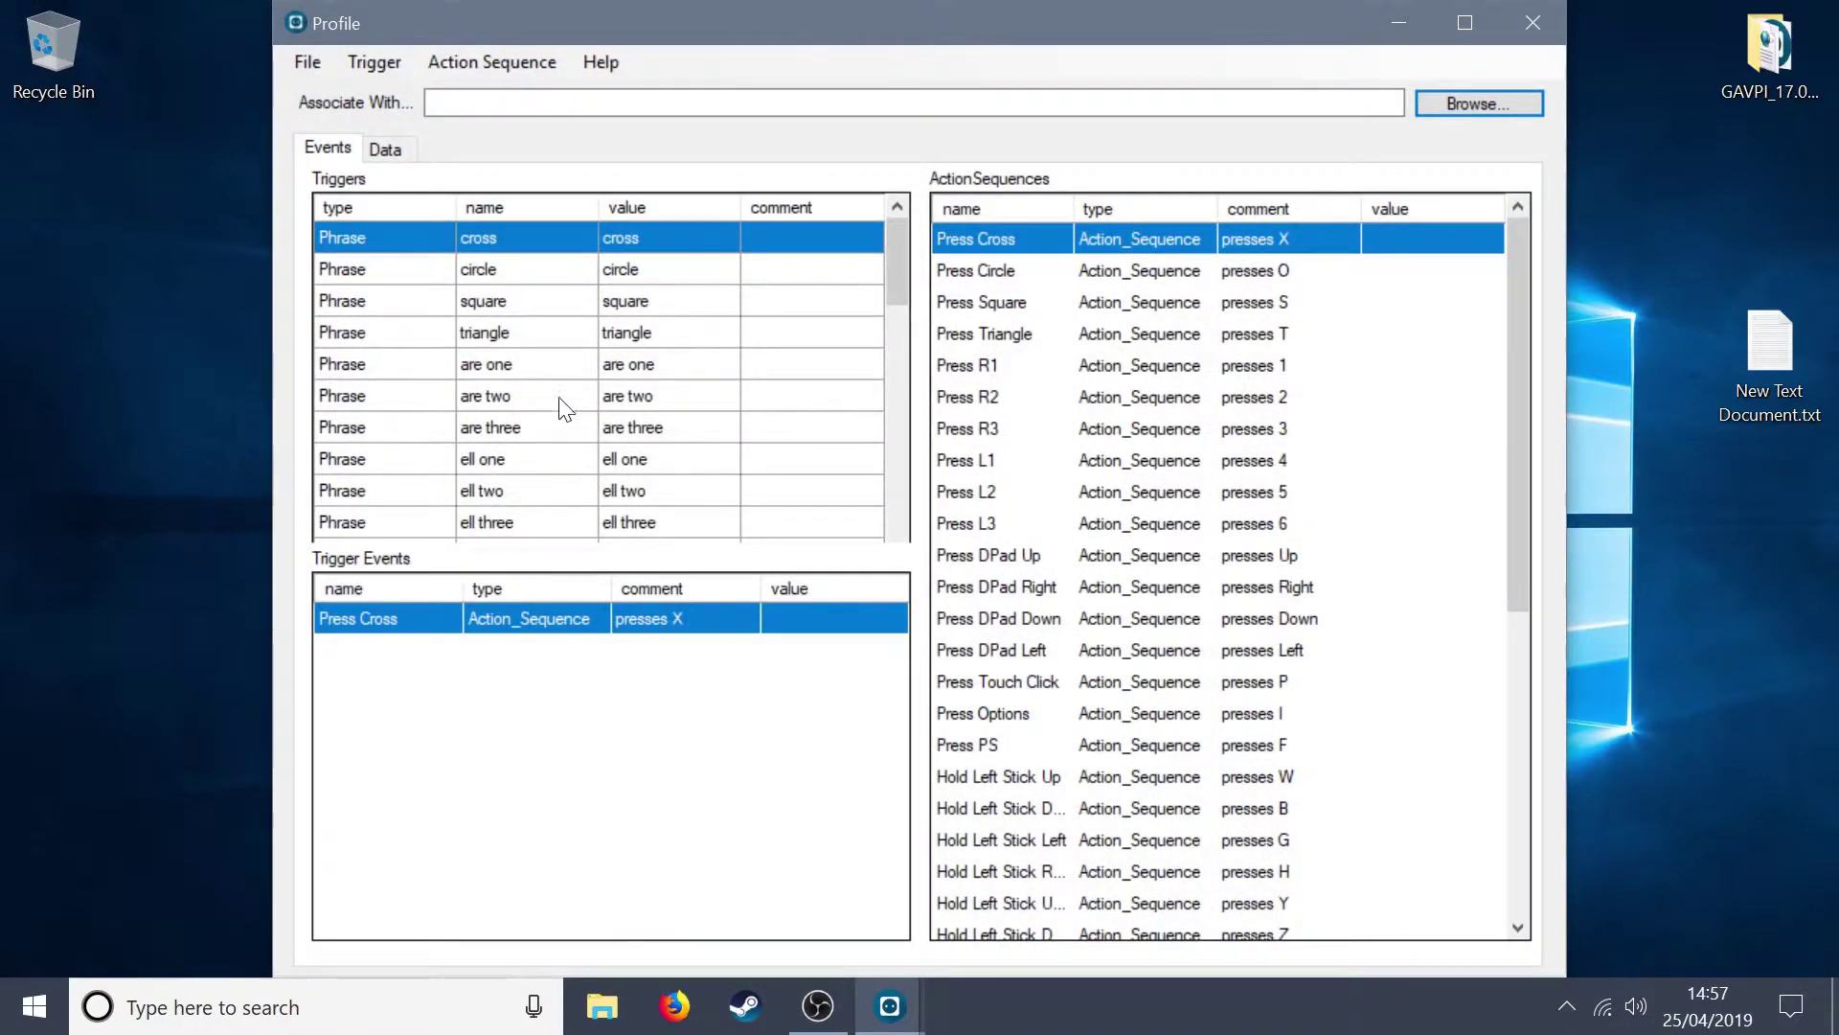
click(525, 285)
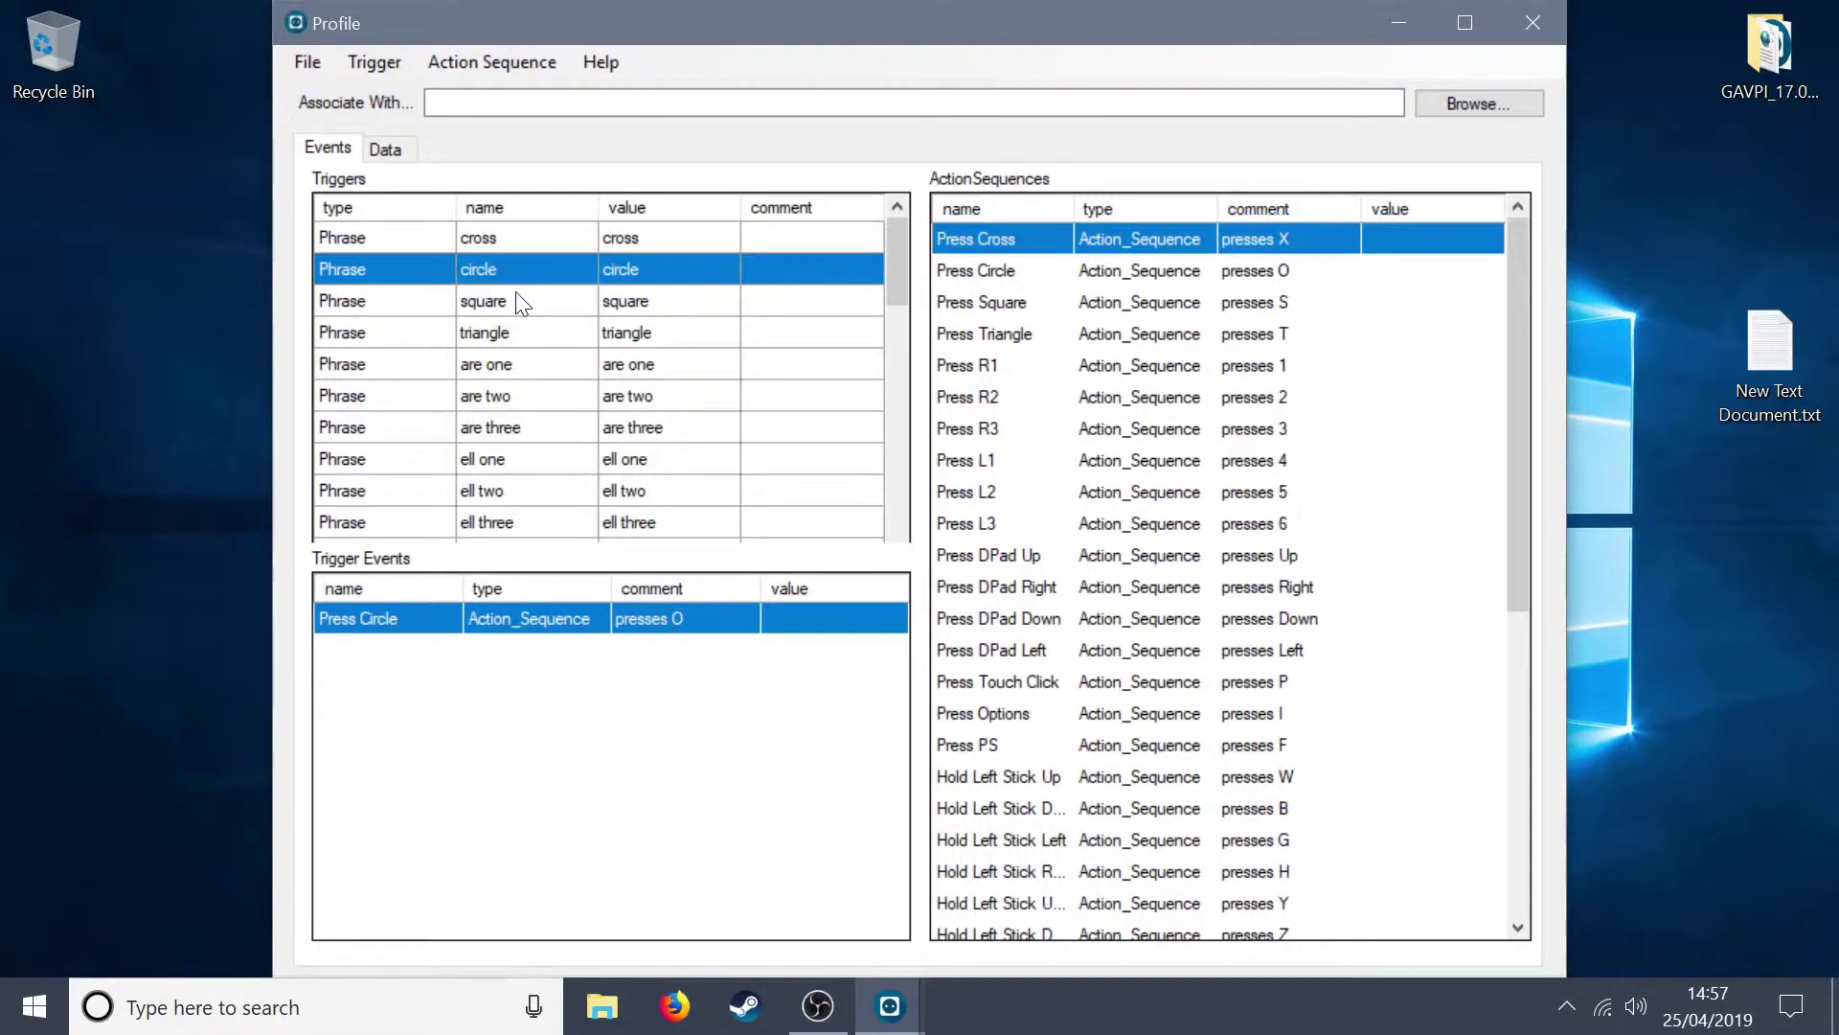
click(515, 298)
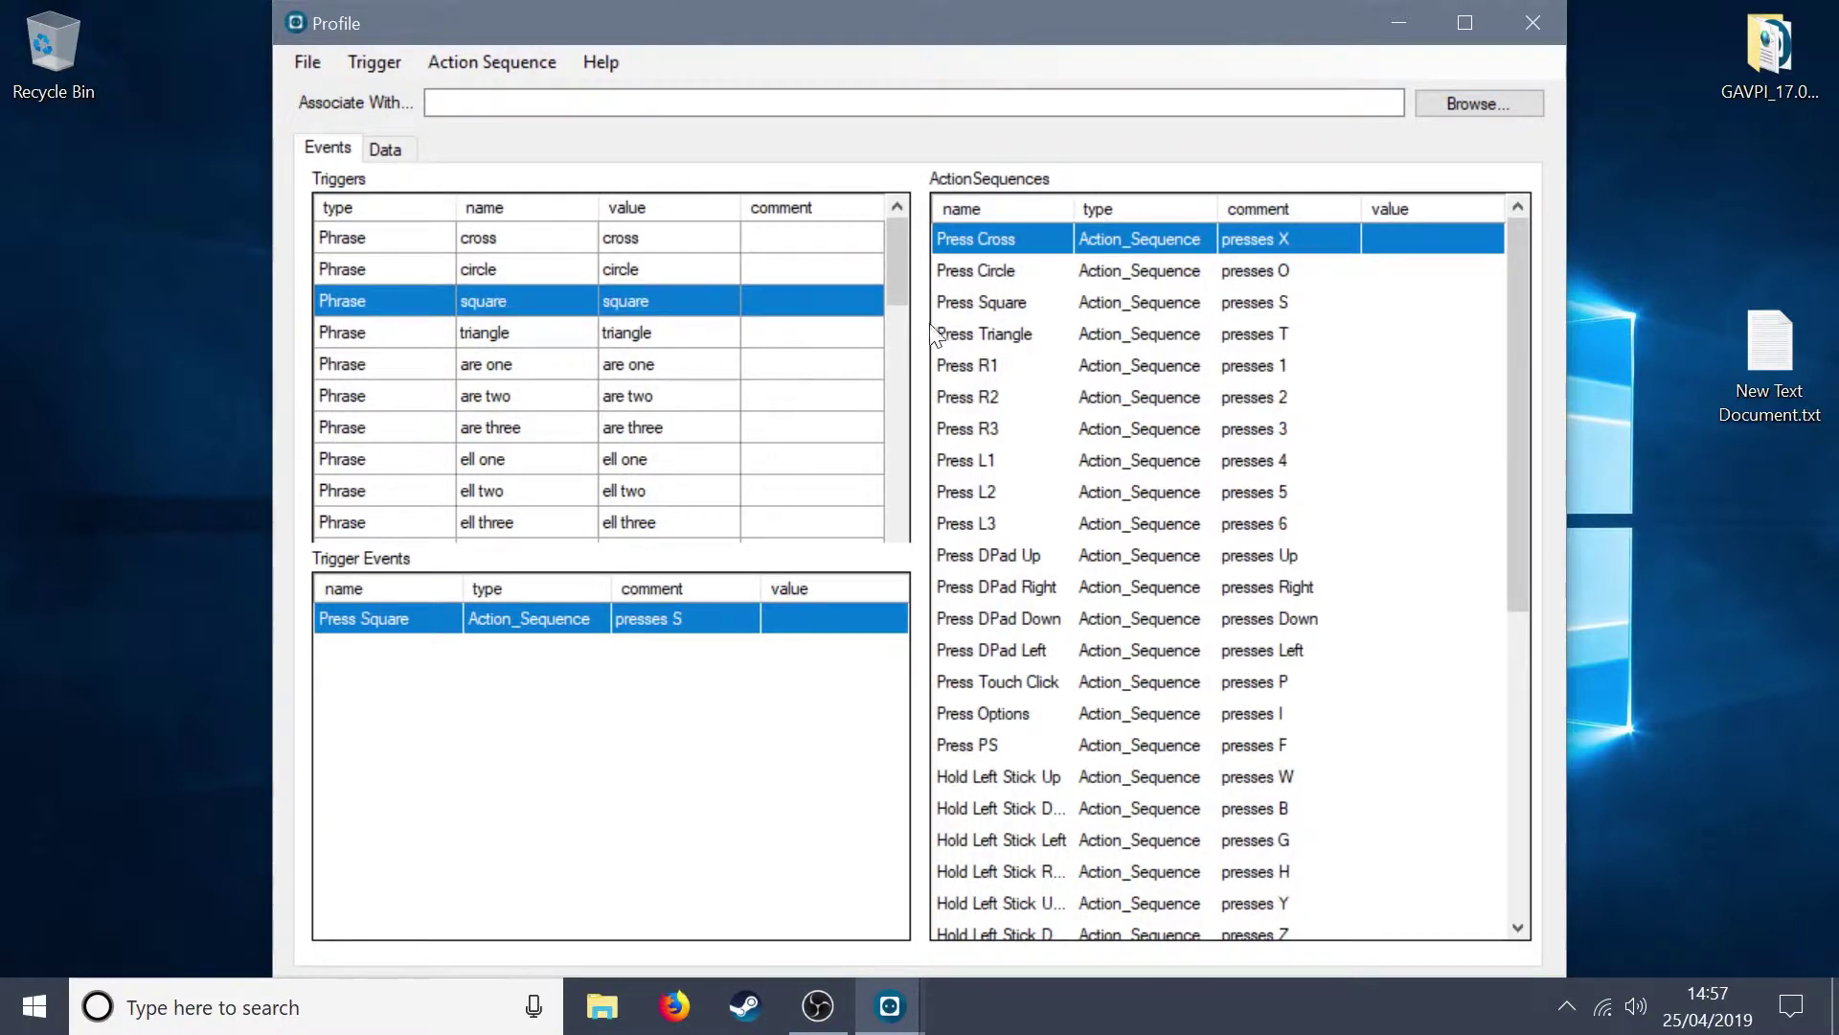
click(979, 303)
click(990, 327)
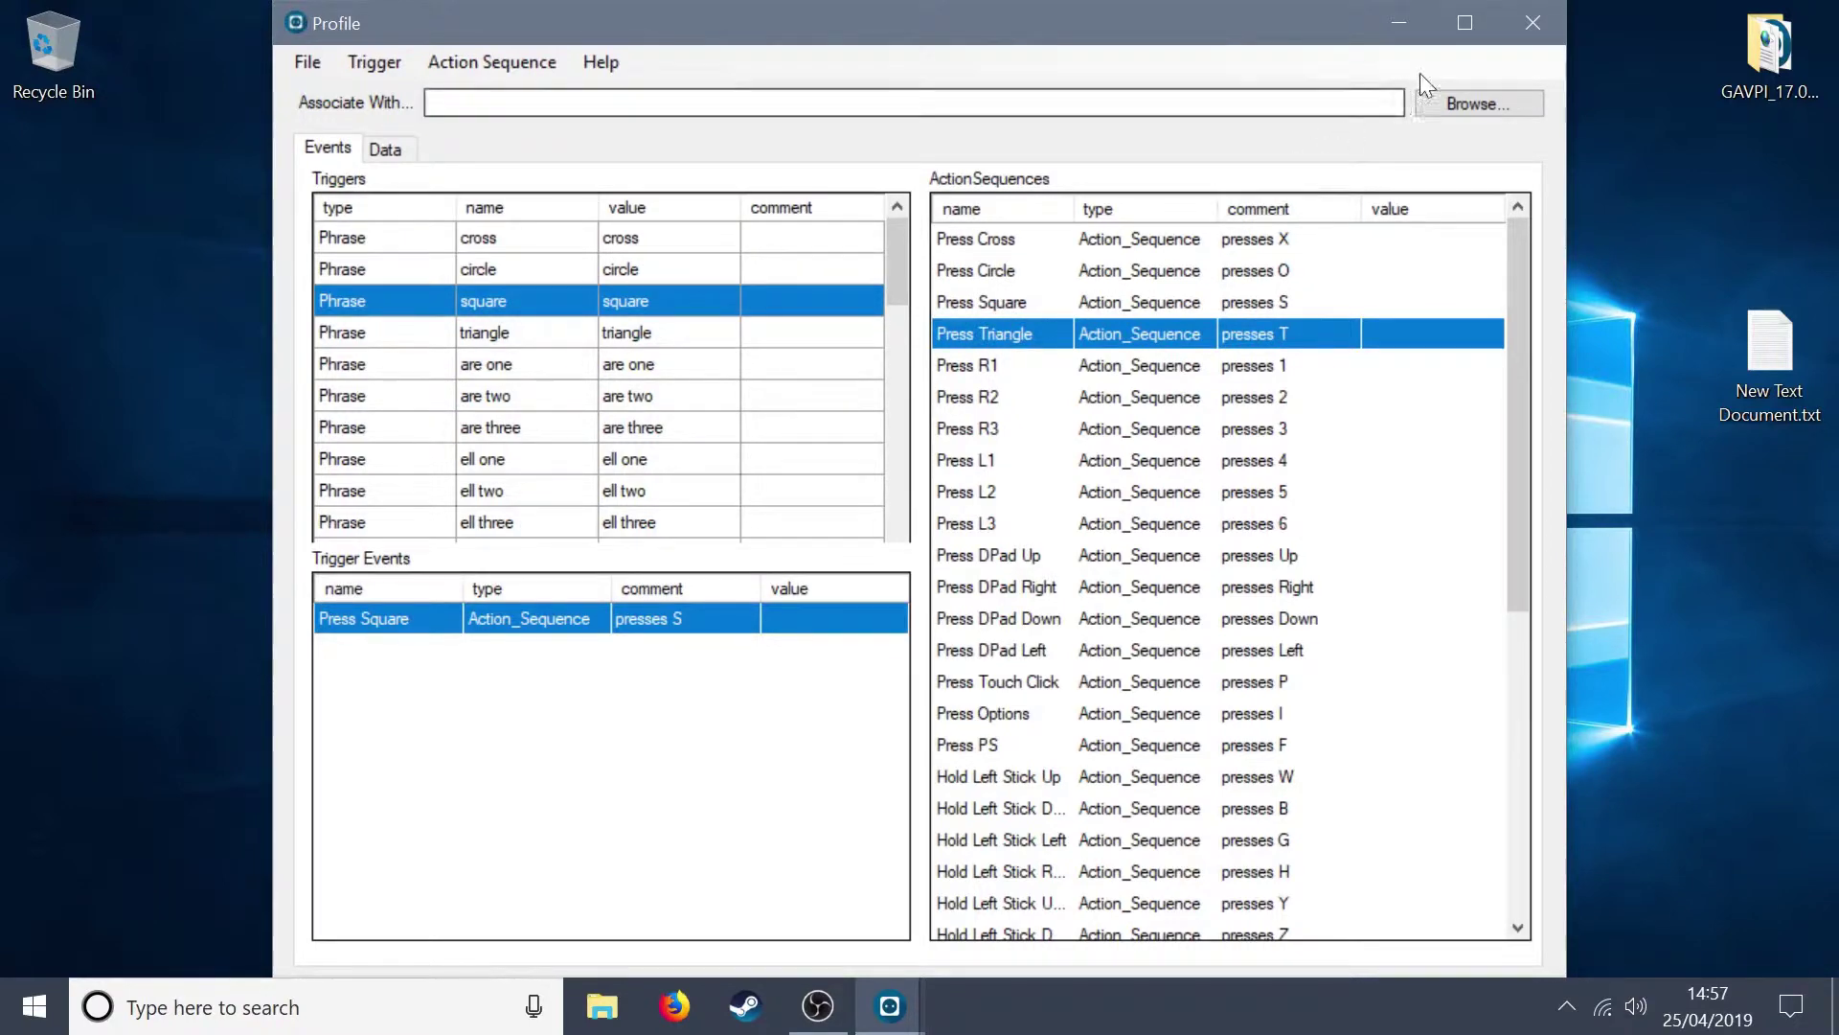
click(1516, 39)
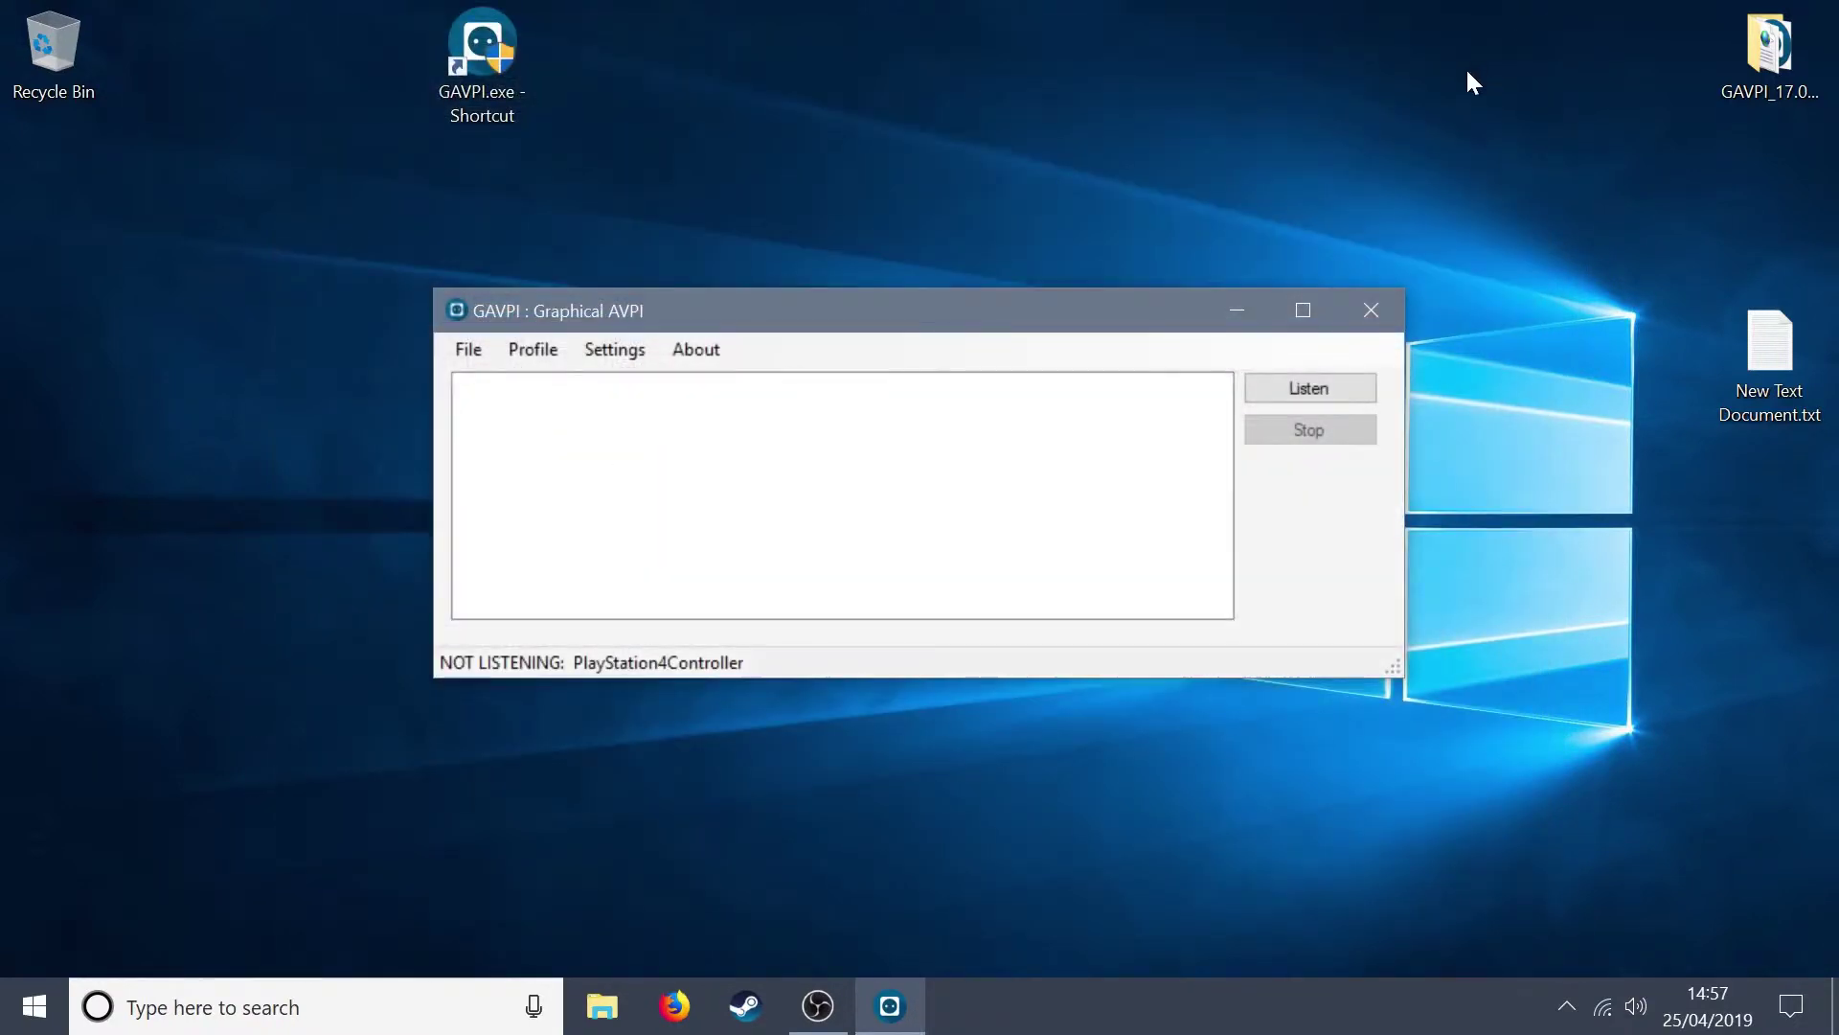
- Try listening in GAVPI, dismissing the cannot-set-voice error and reviewing speech settings
click(1276, 379)
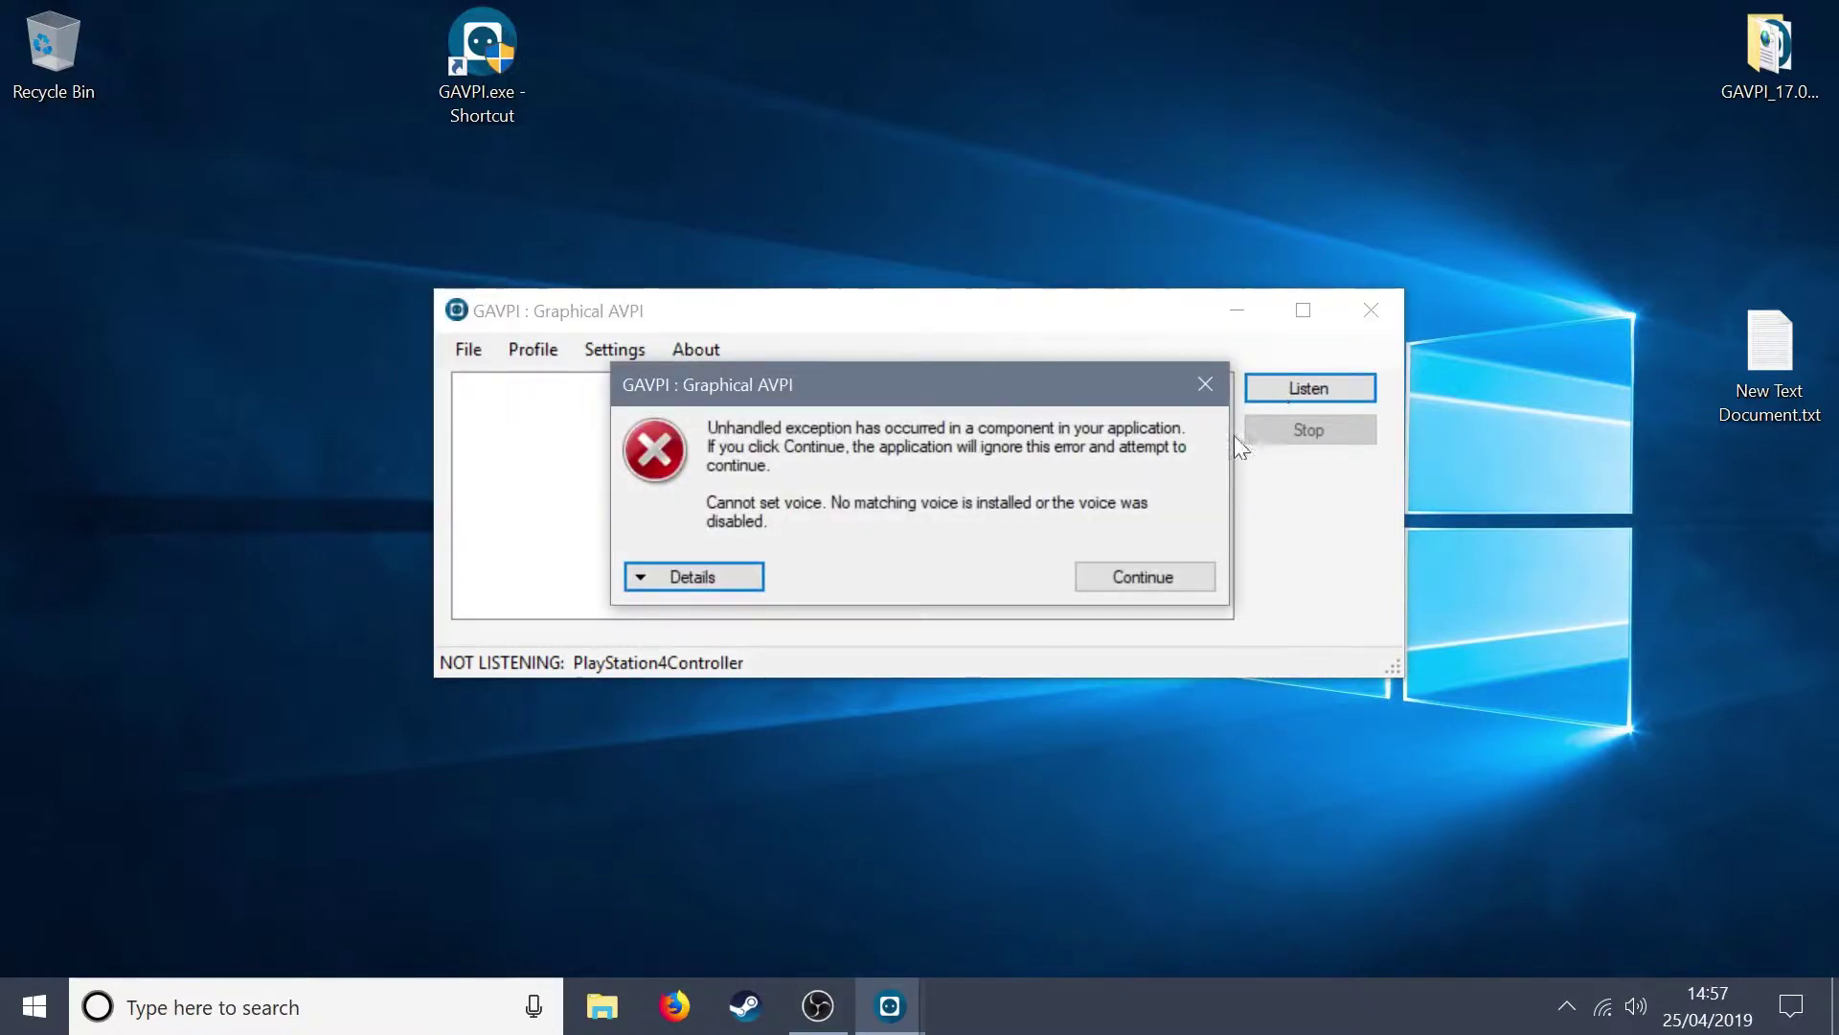
click(1134, 573)
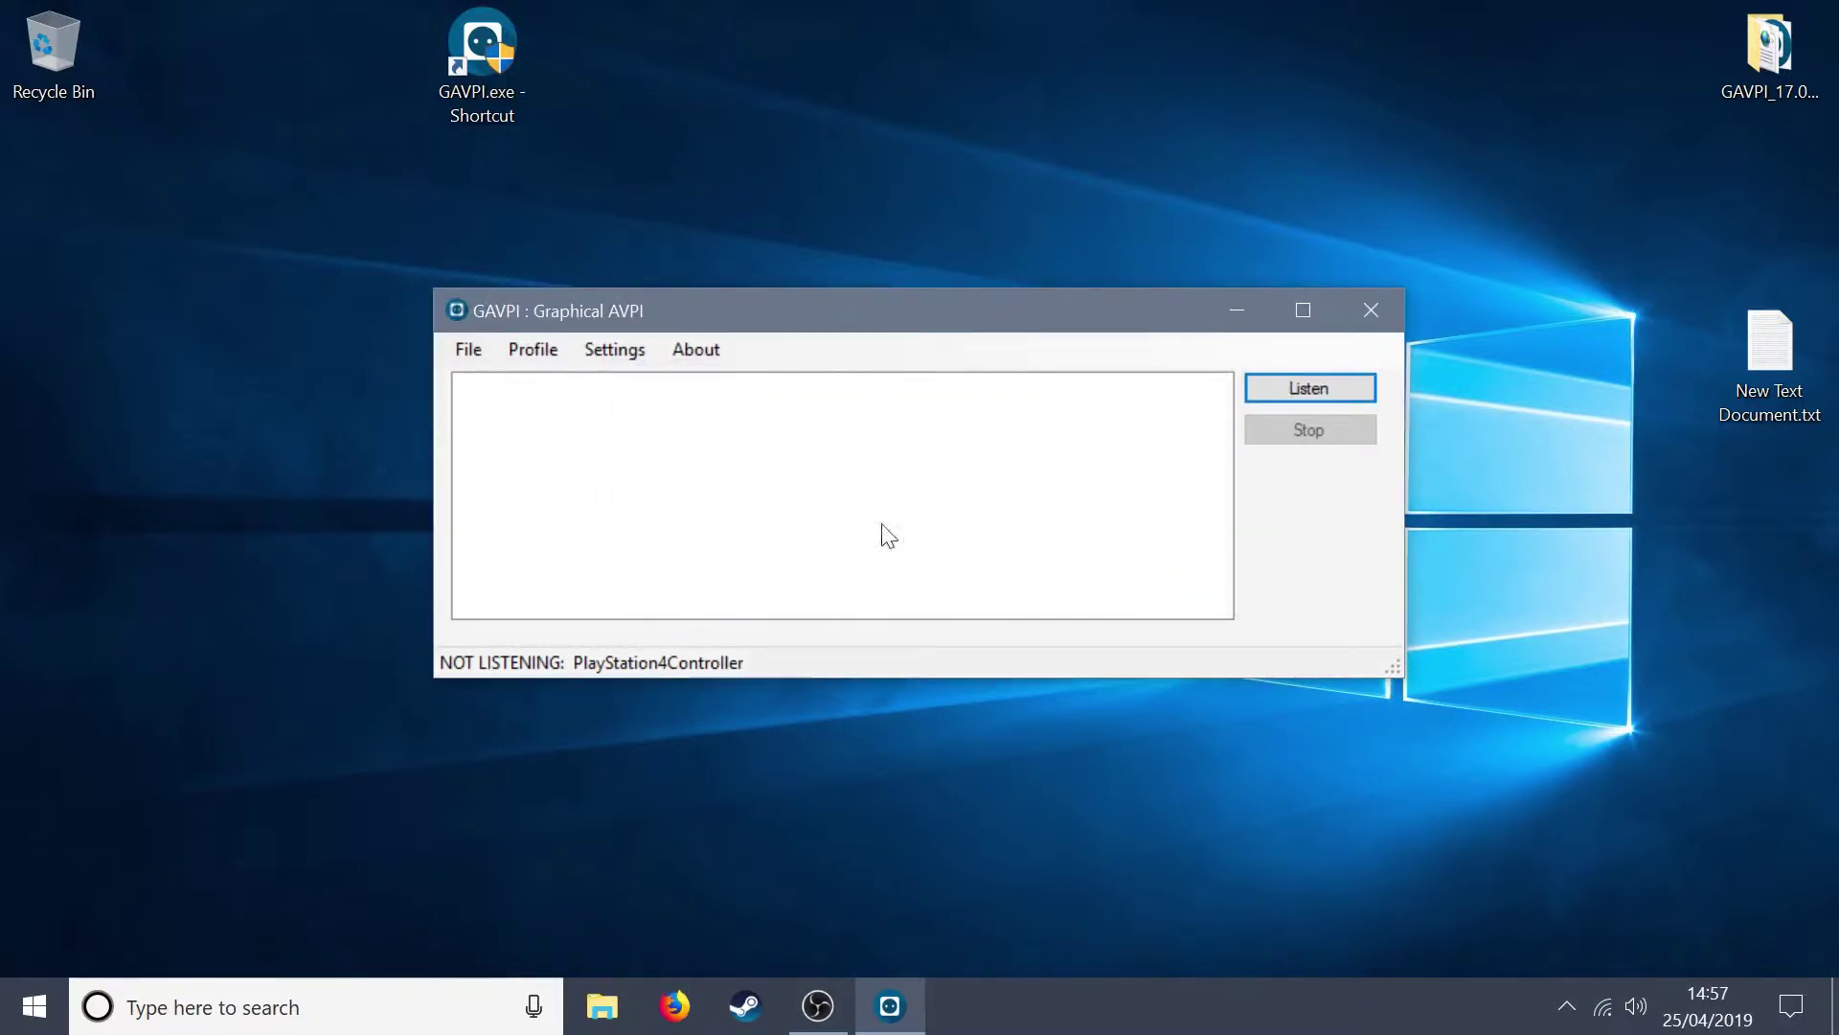
click(617, 353)
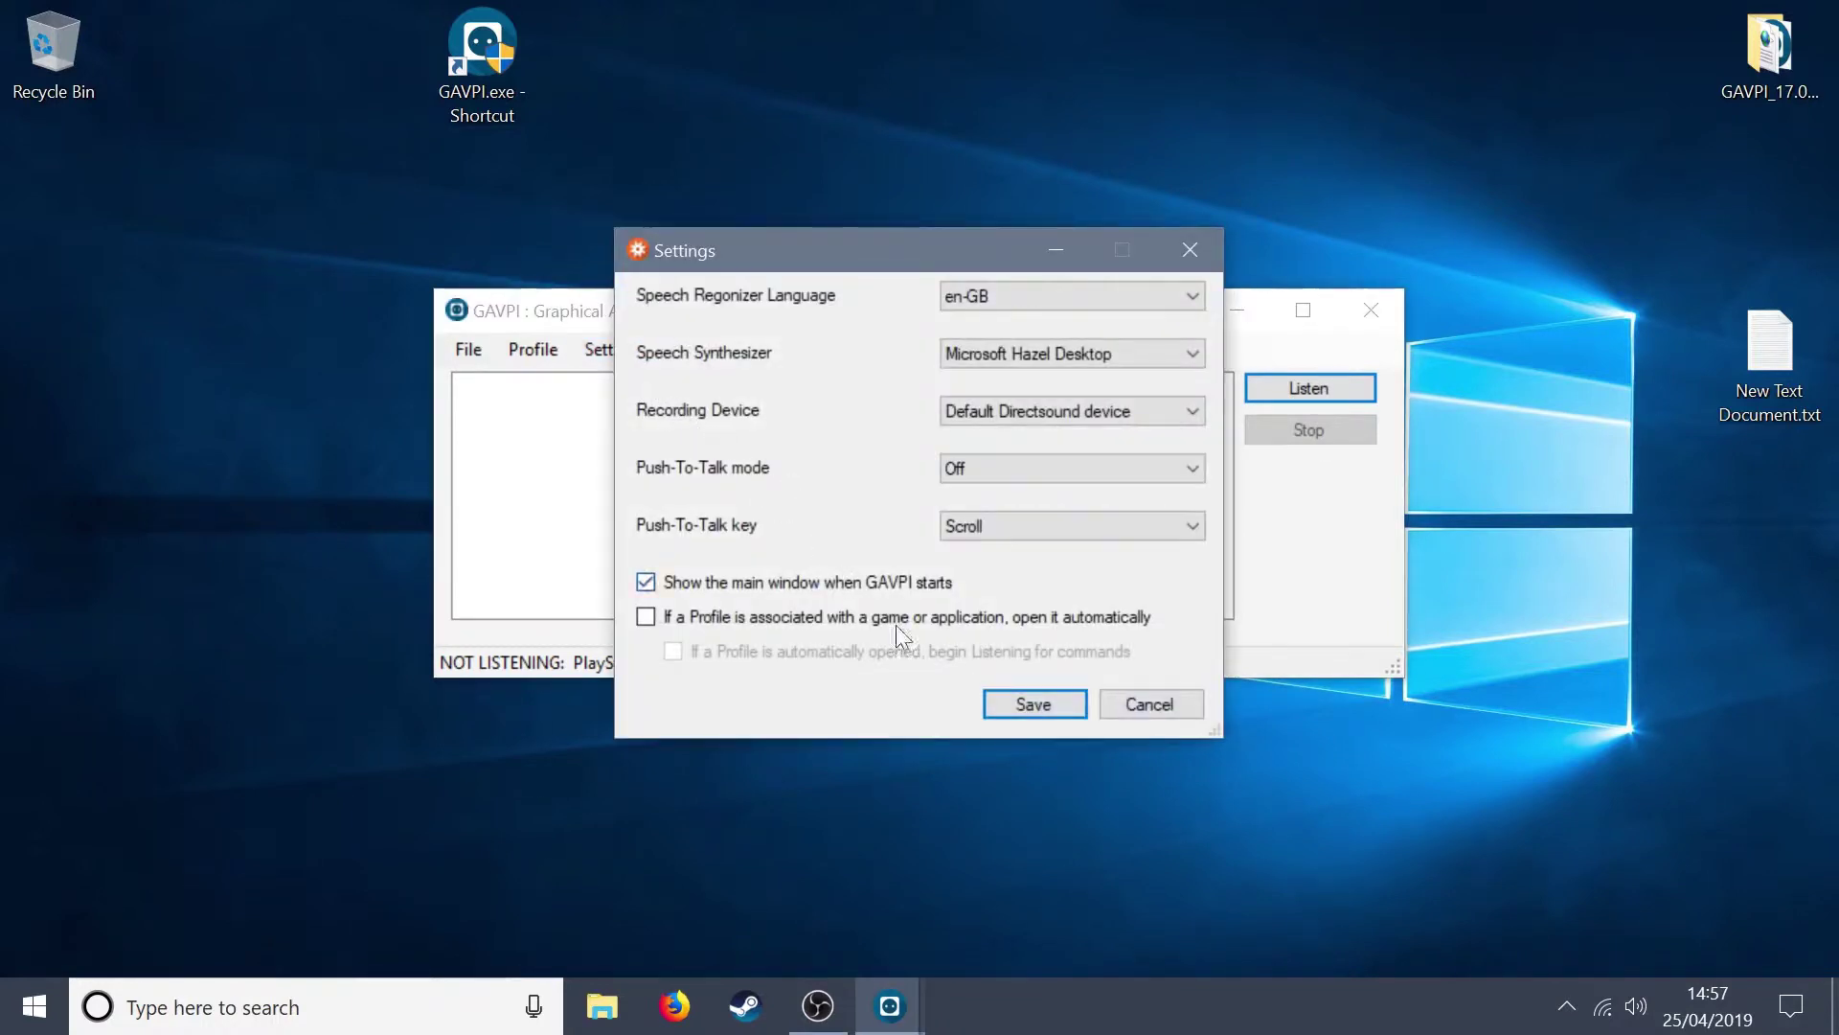
click(1029, 703)
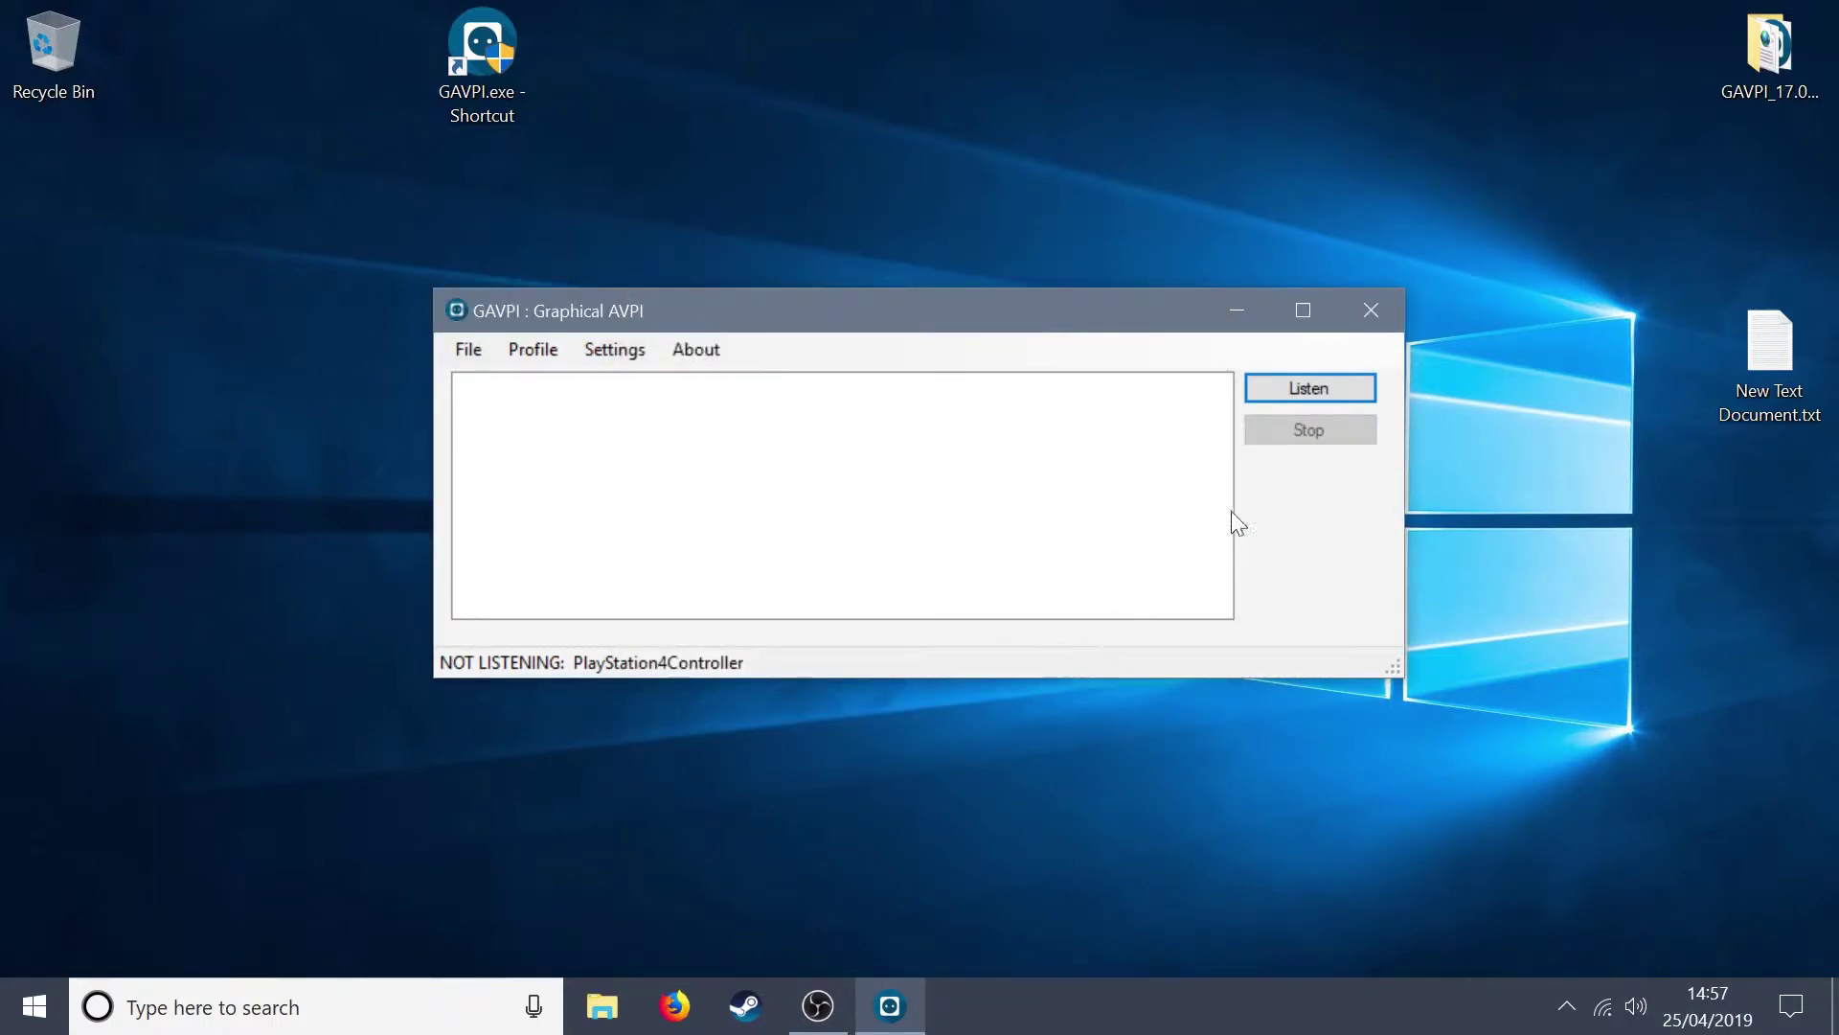
- Test listening (cross, triangle recognised), stop GAVPI, and go to the Gtuner IV download page
click(1297, 388)
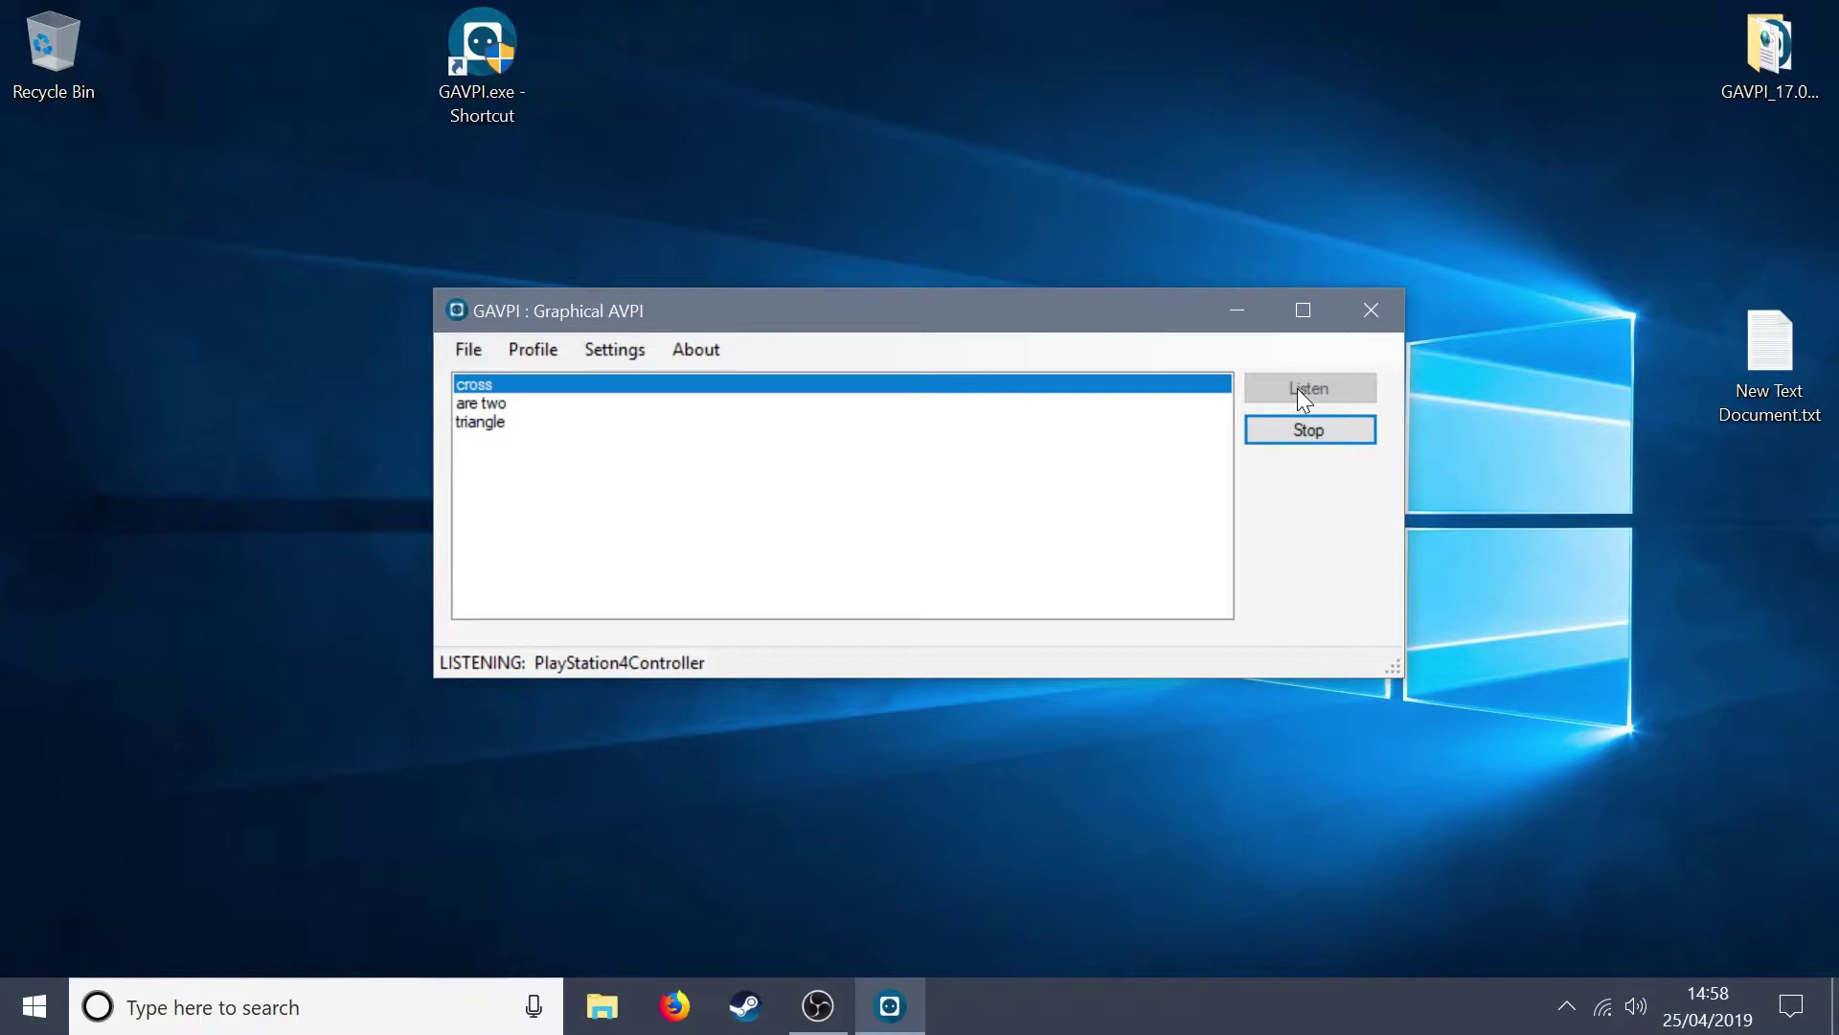
click(1313, 433)
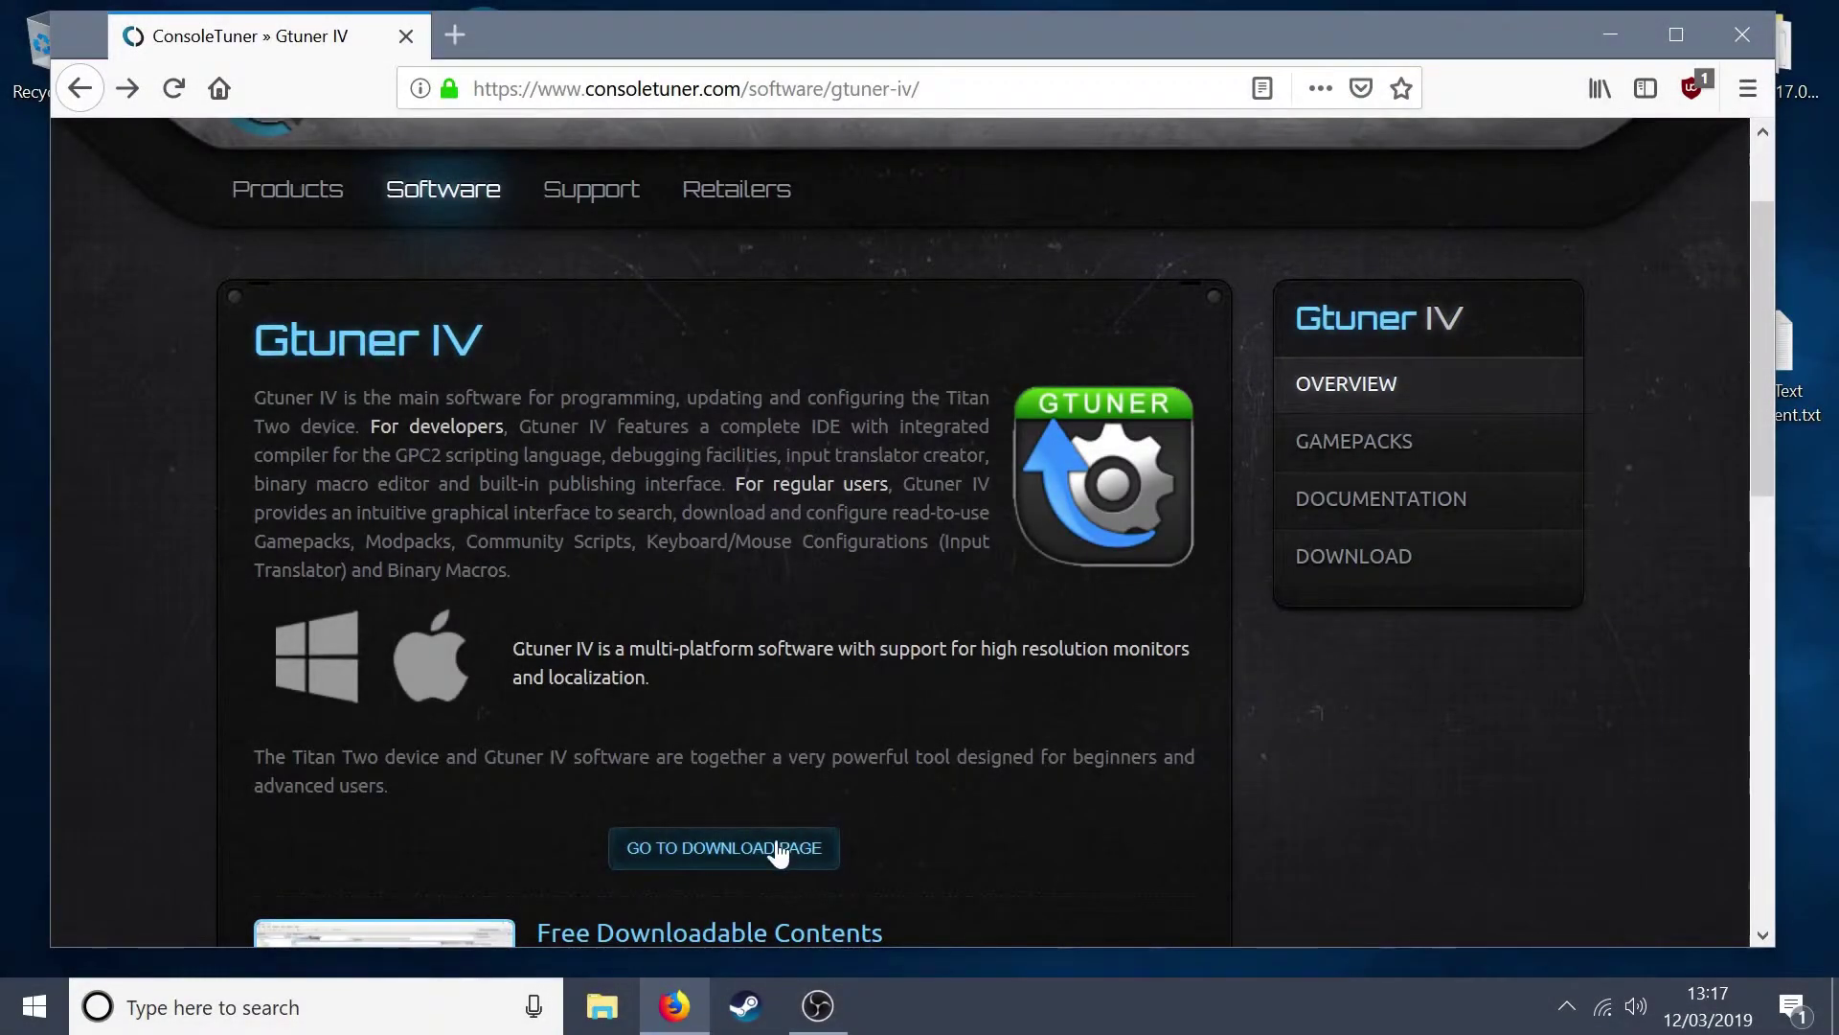
click(778, 849)
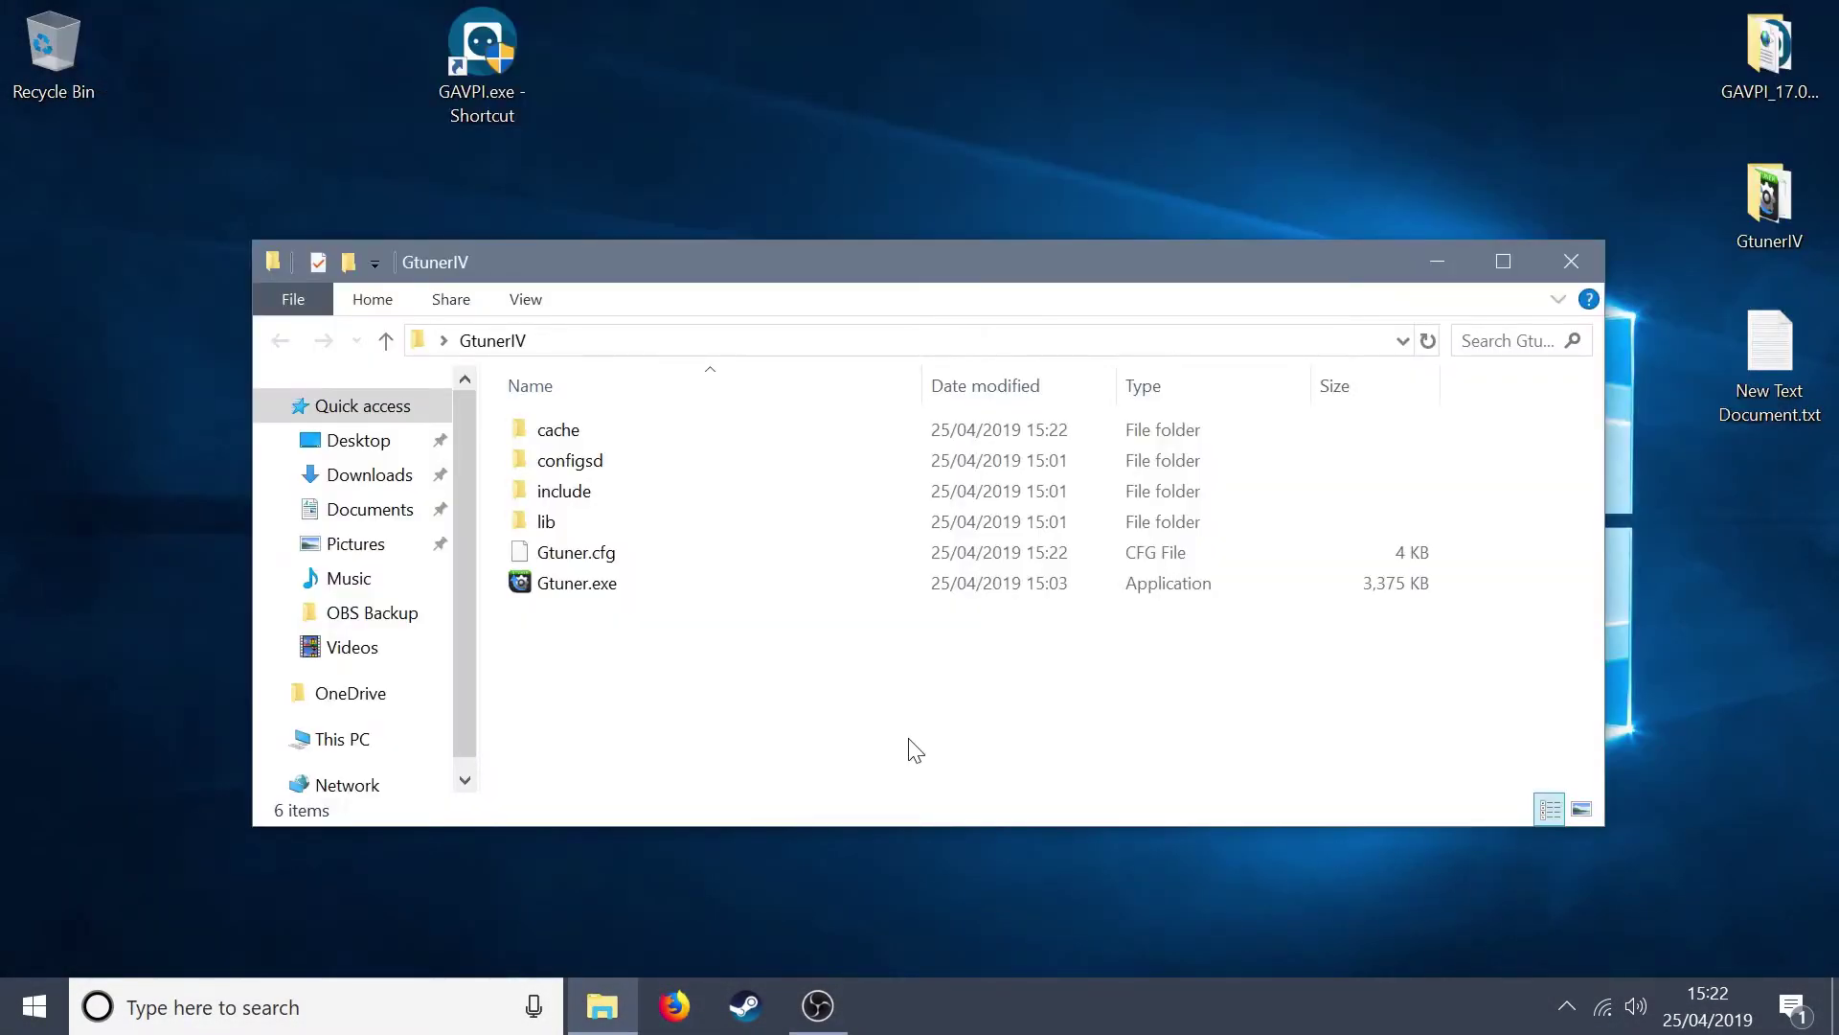
- Put a Gtuner.exe shortcut on the desktop, close the GtunerIV folder, and launch Gtuner IV
click(647, 585)
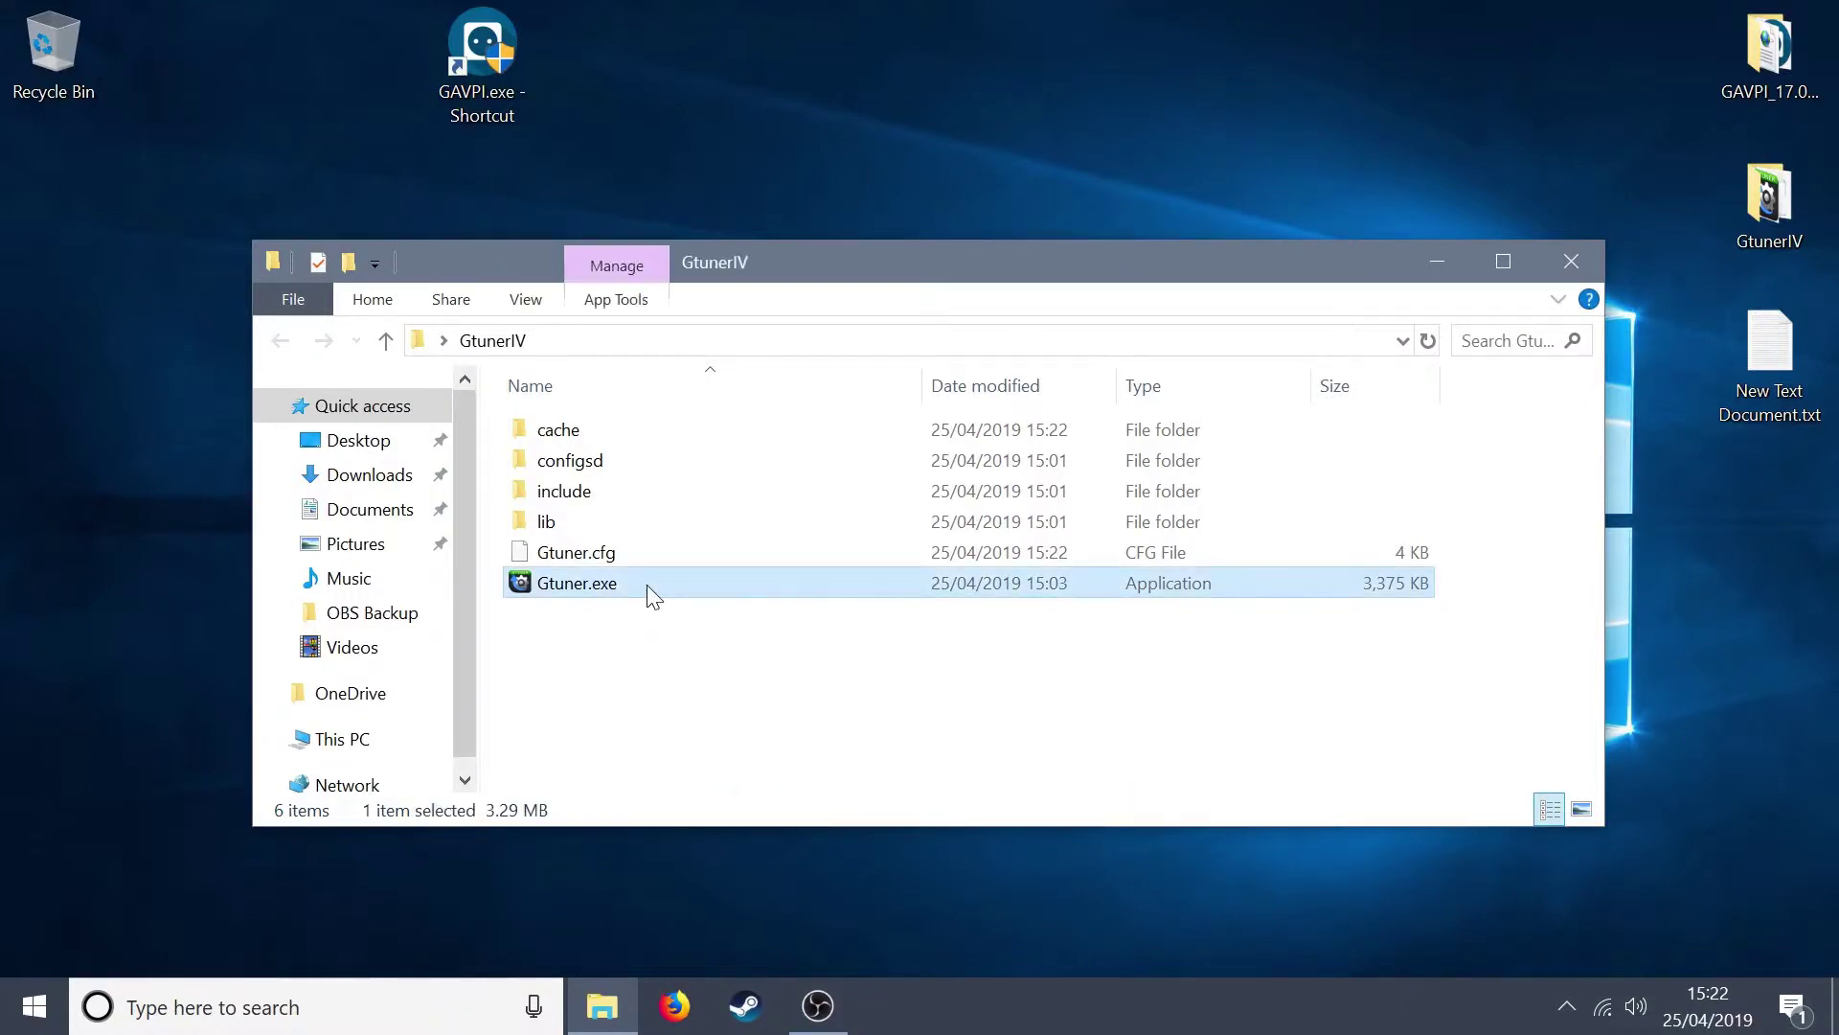
right_click(647, 584)
click(770, 850)
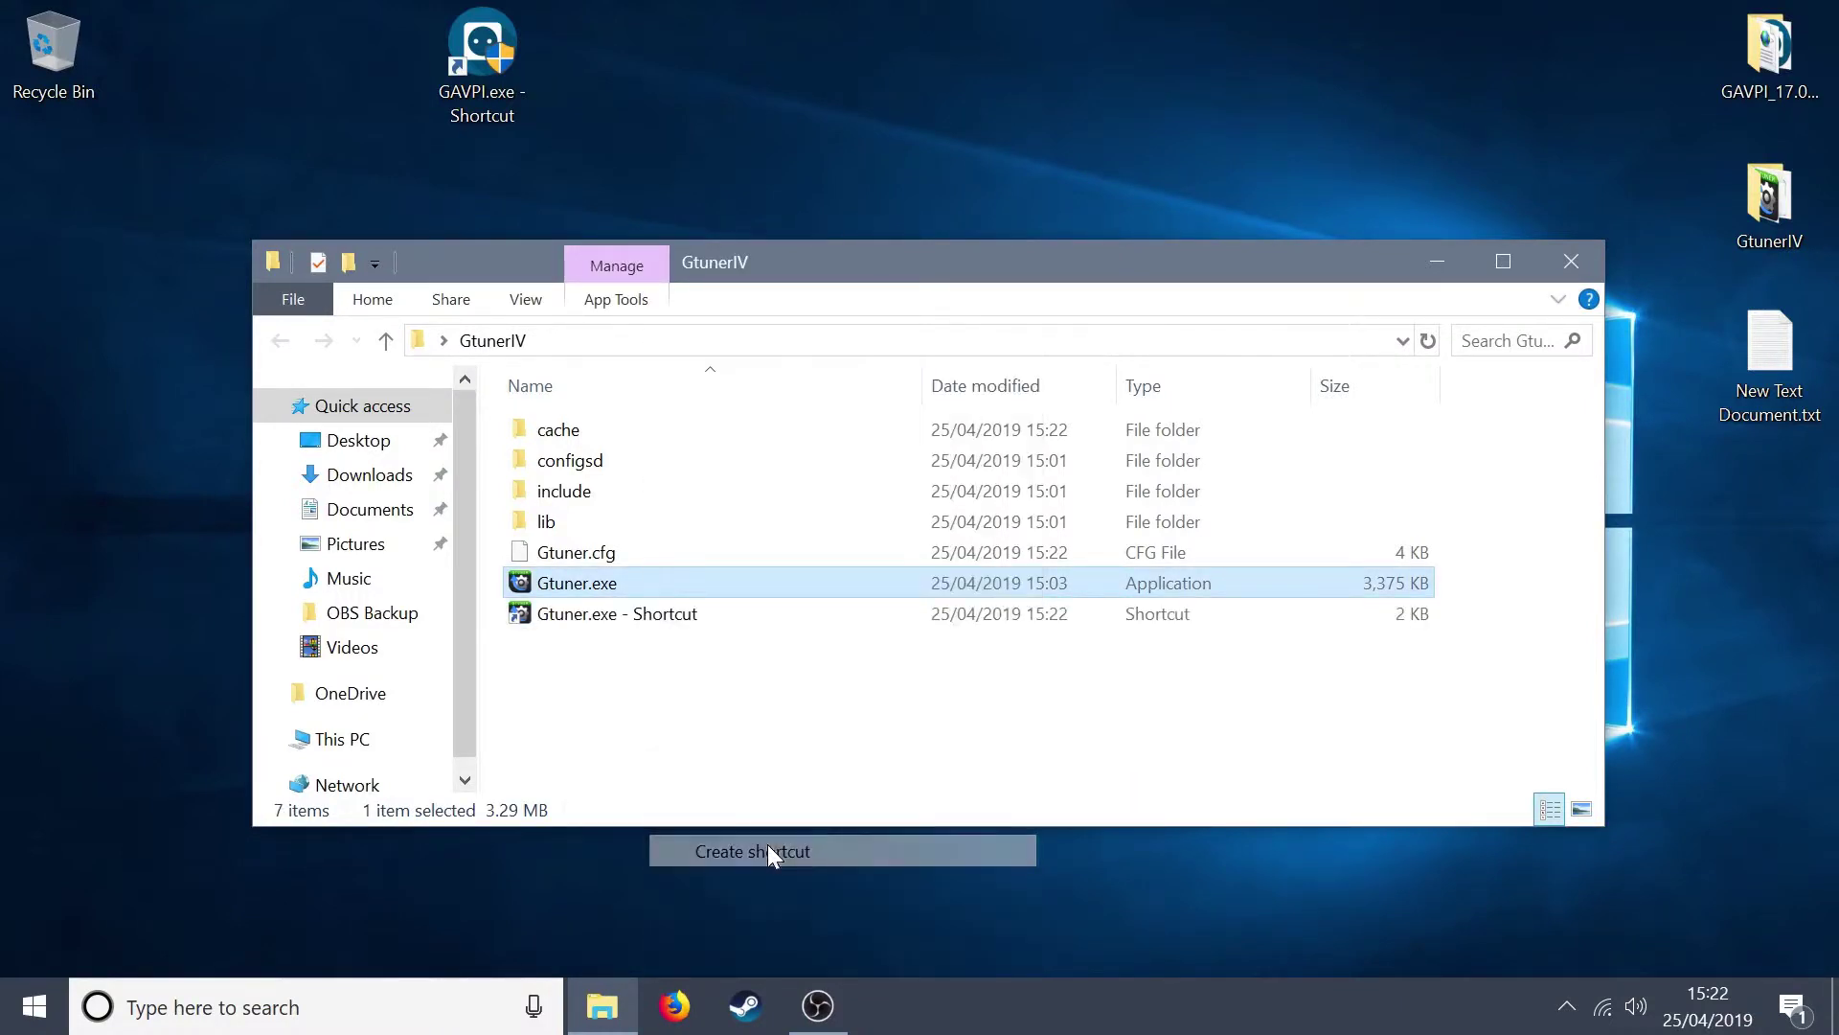
mouse_move(673, 618)
mouse_down()
mouse_move(566, 172)
mouse_move(588, 96)
mouse_up()
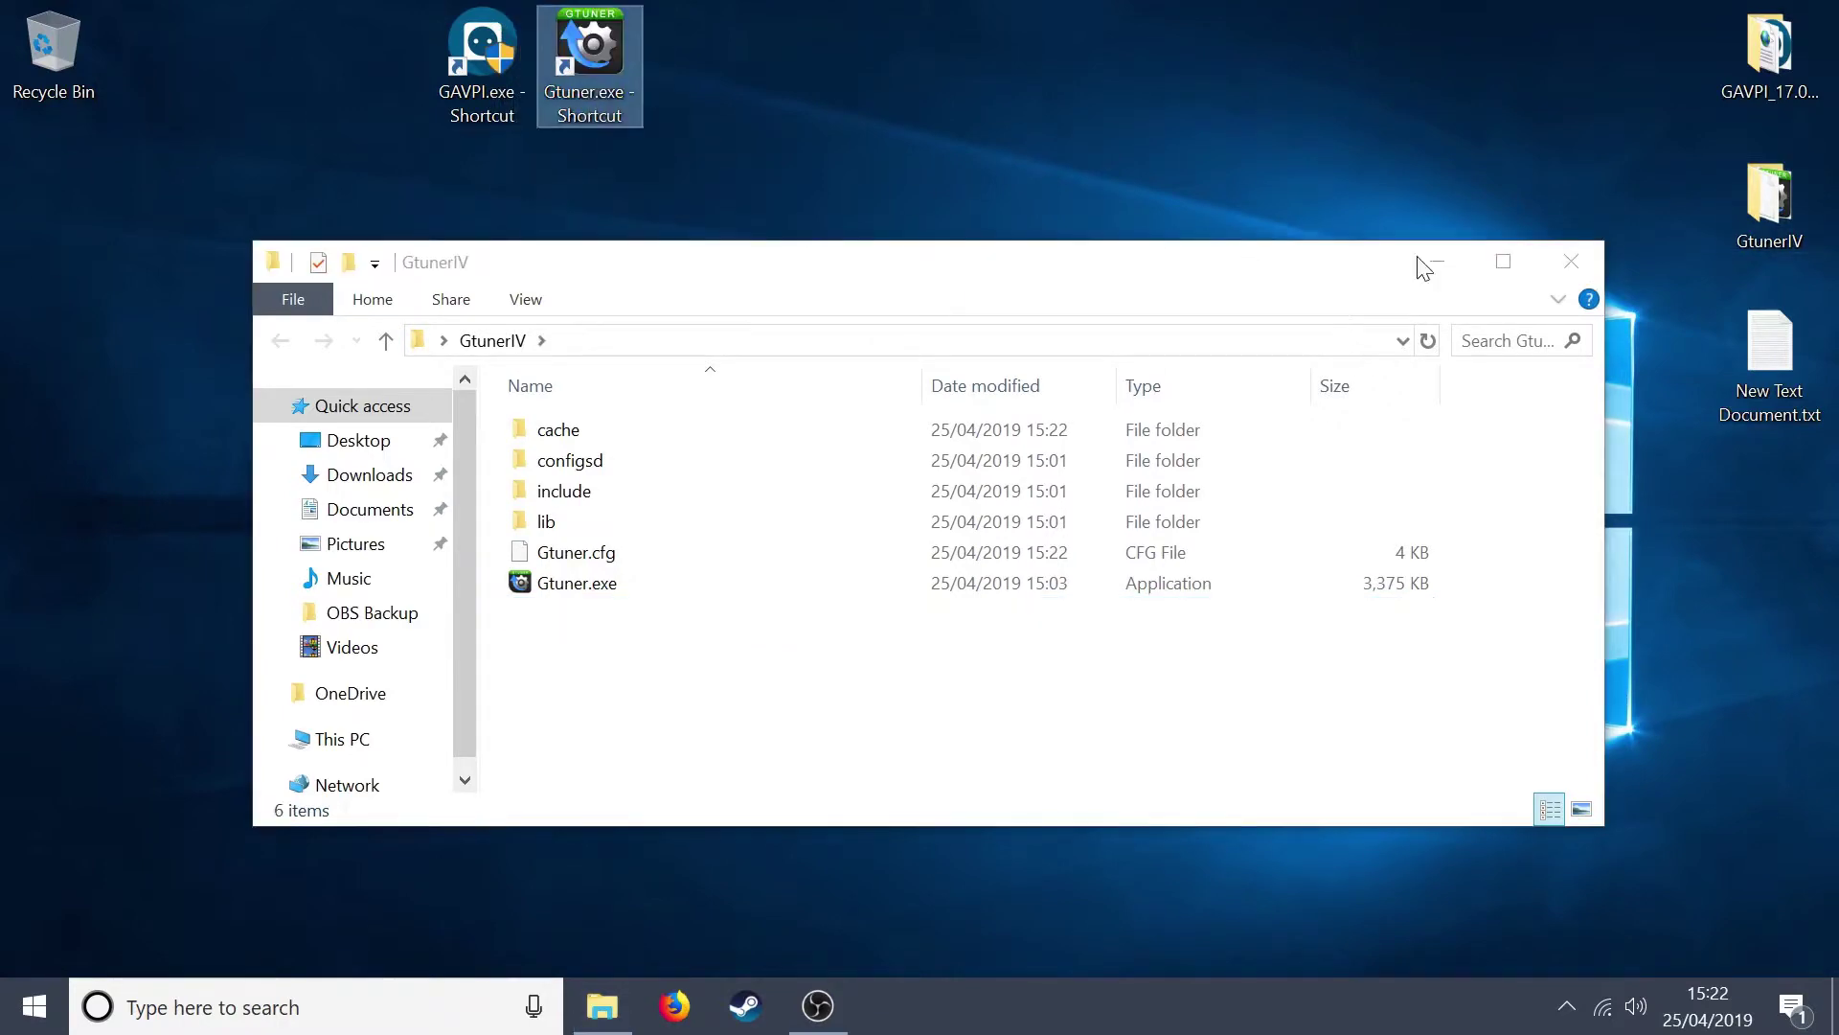
click(1595, 265)
double_click(612, 79)
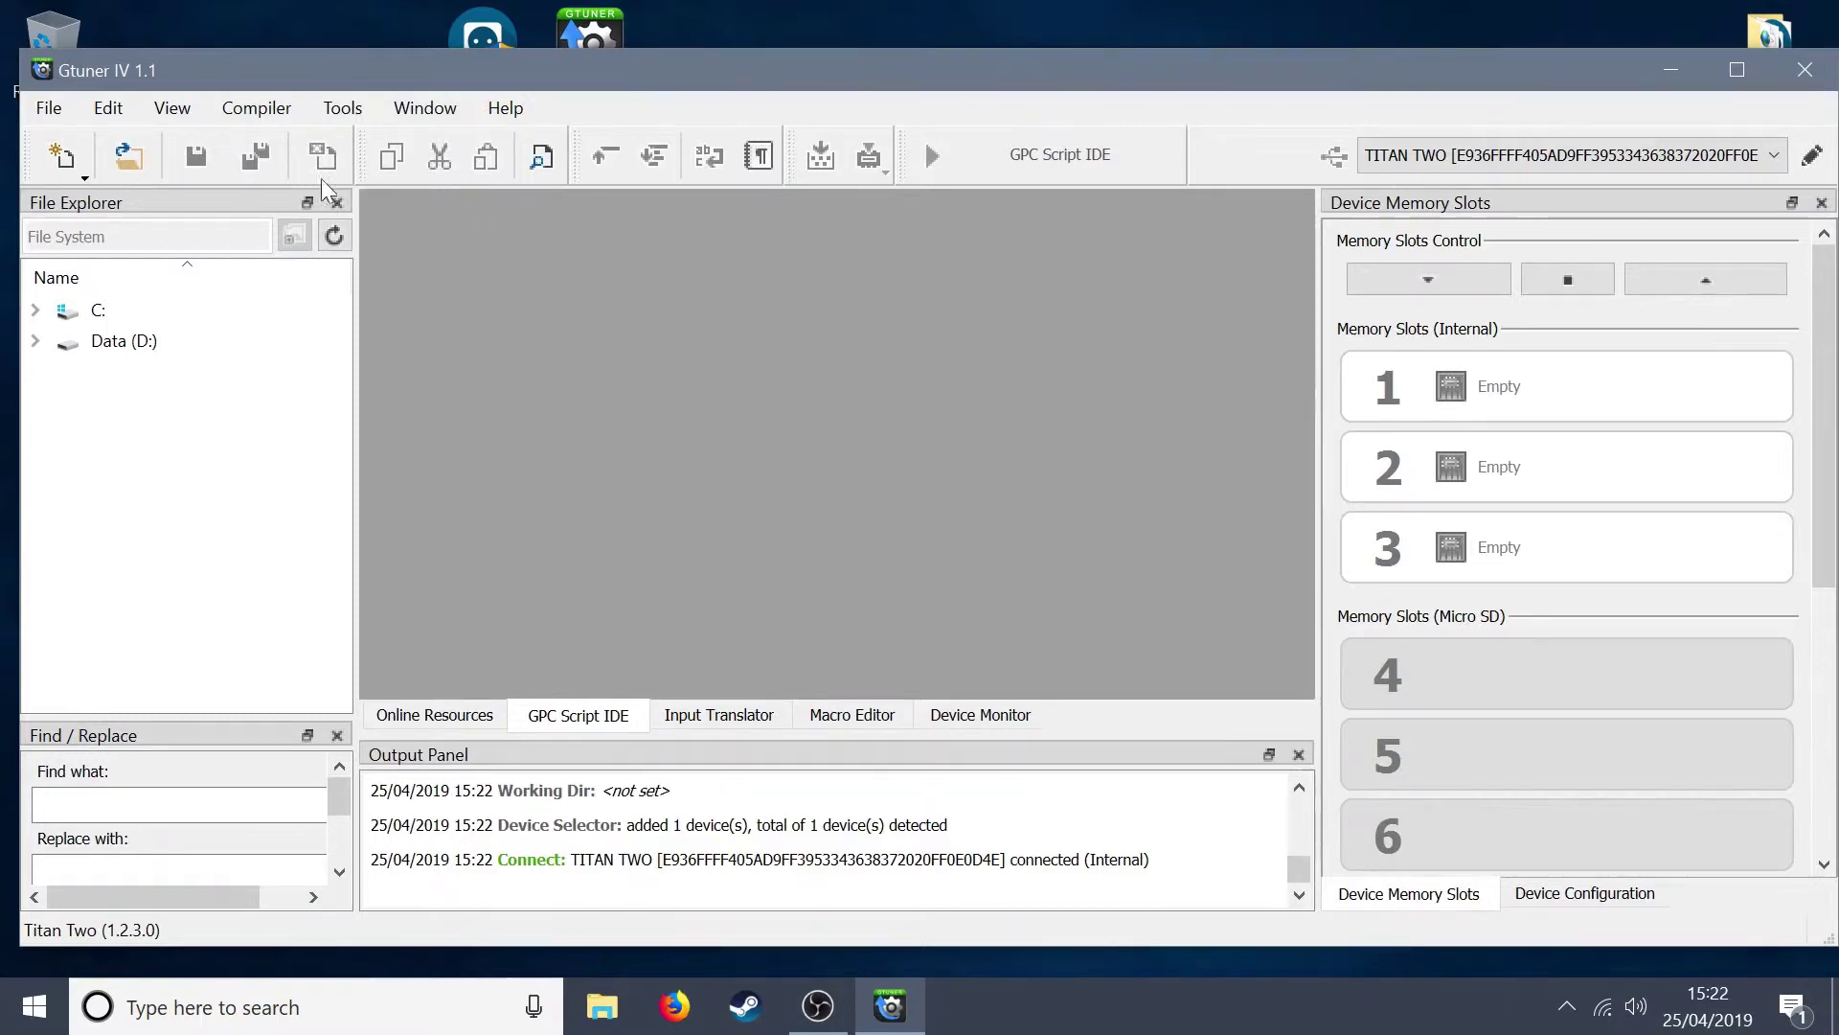
- Open ConsoleController.gpc from Downloads > Titan Two Scripts Console Controller in the script editor
click(49, 107)
click(81, 182)
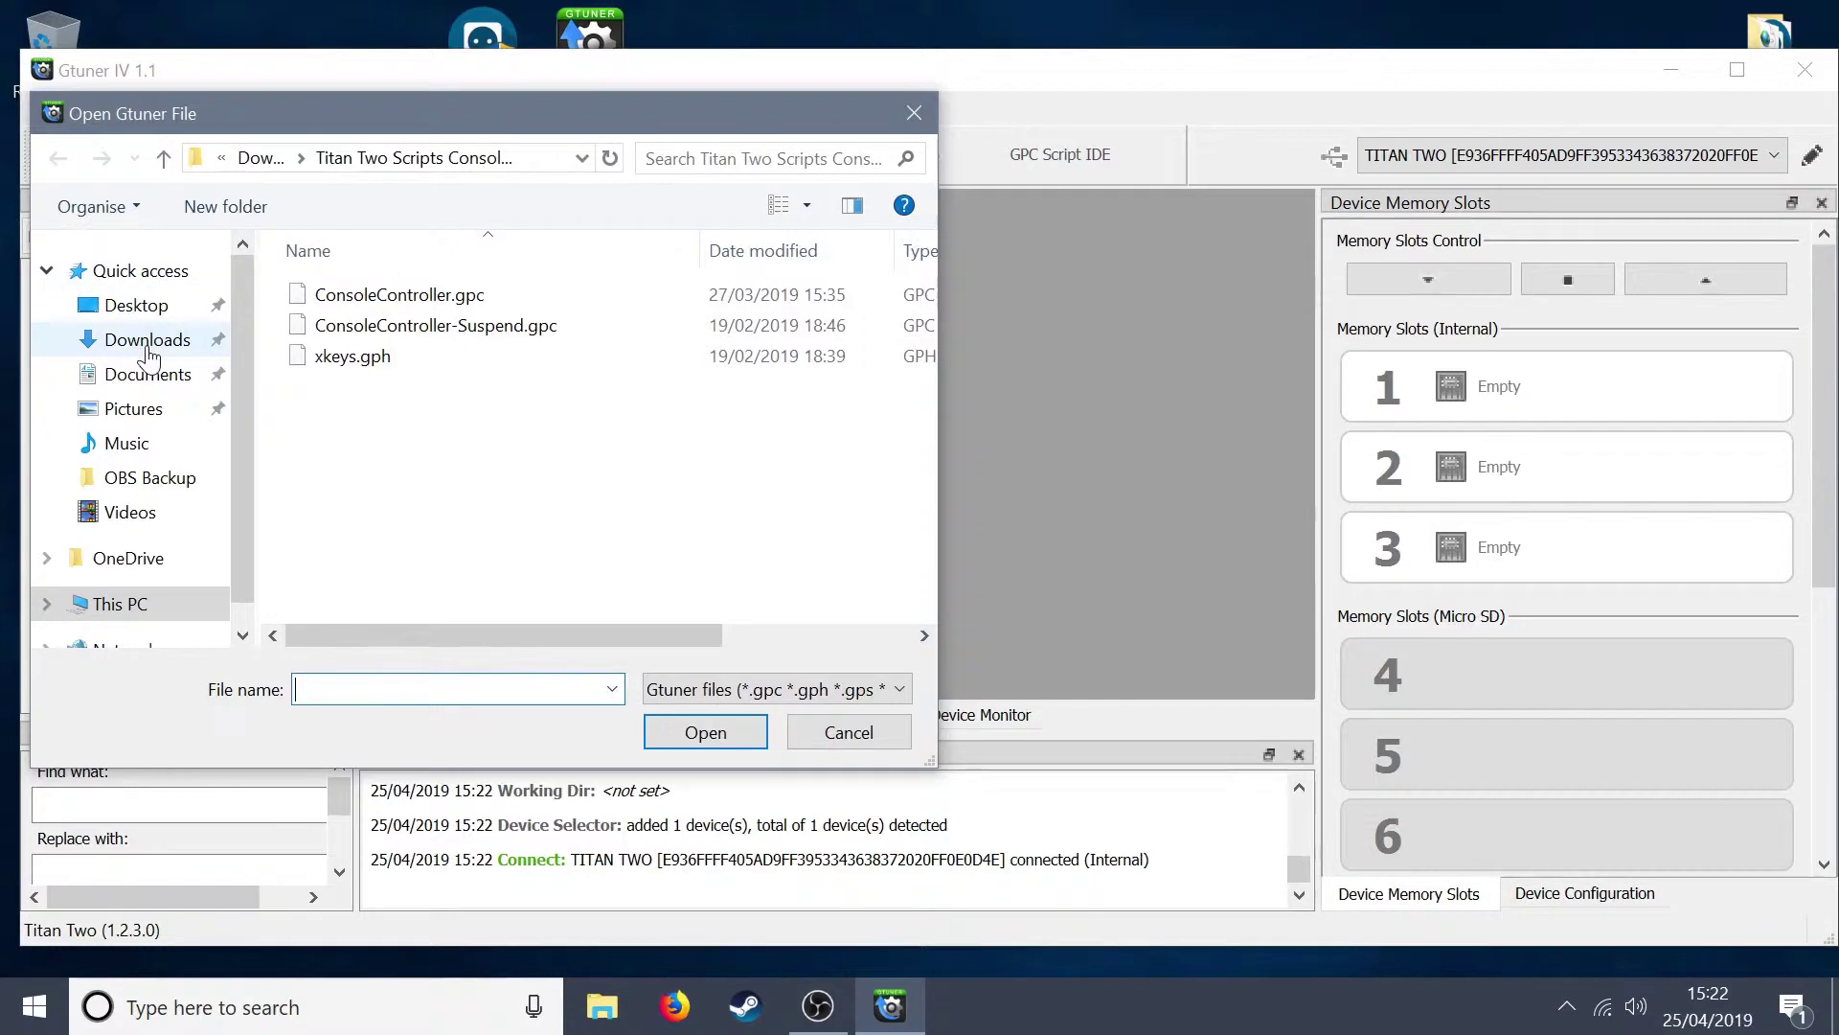
click(144, 339)
double_click(525, 333)
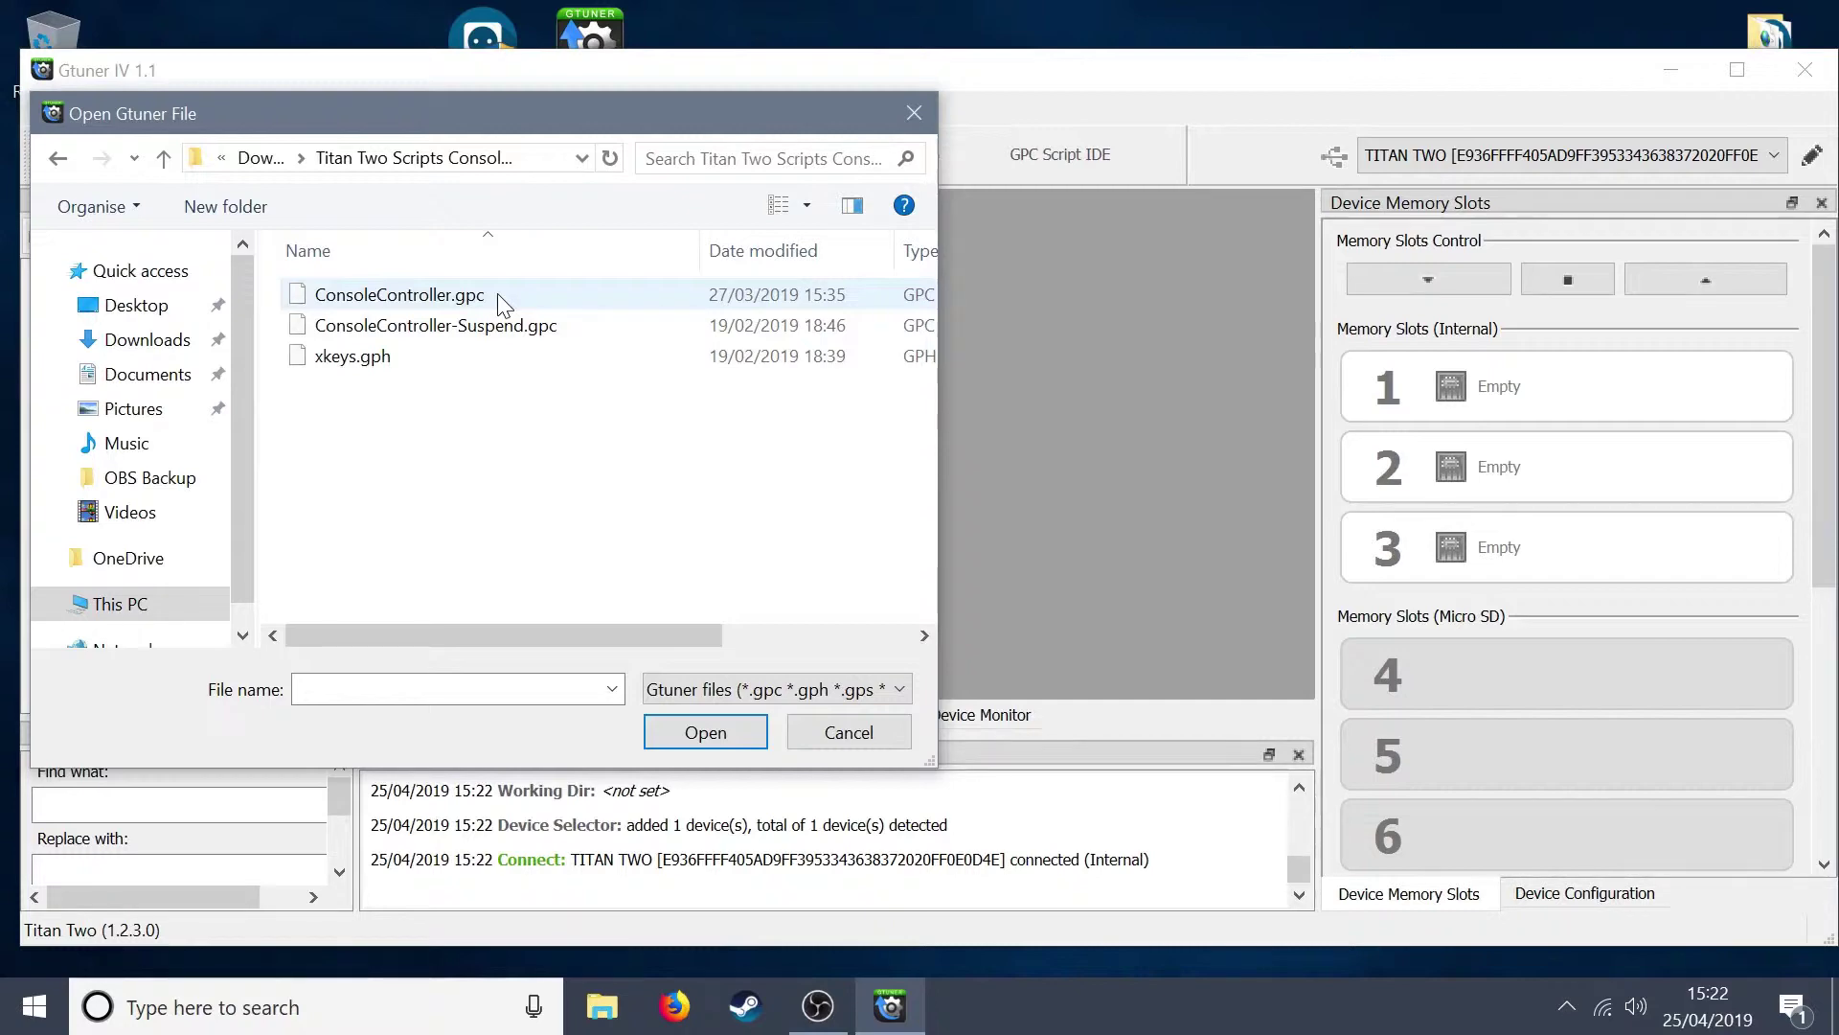
click(498, 295)
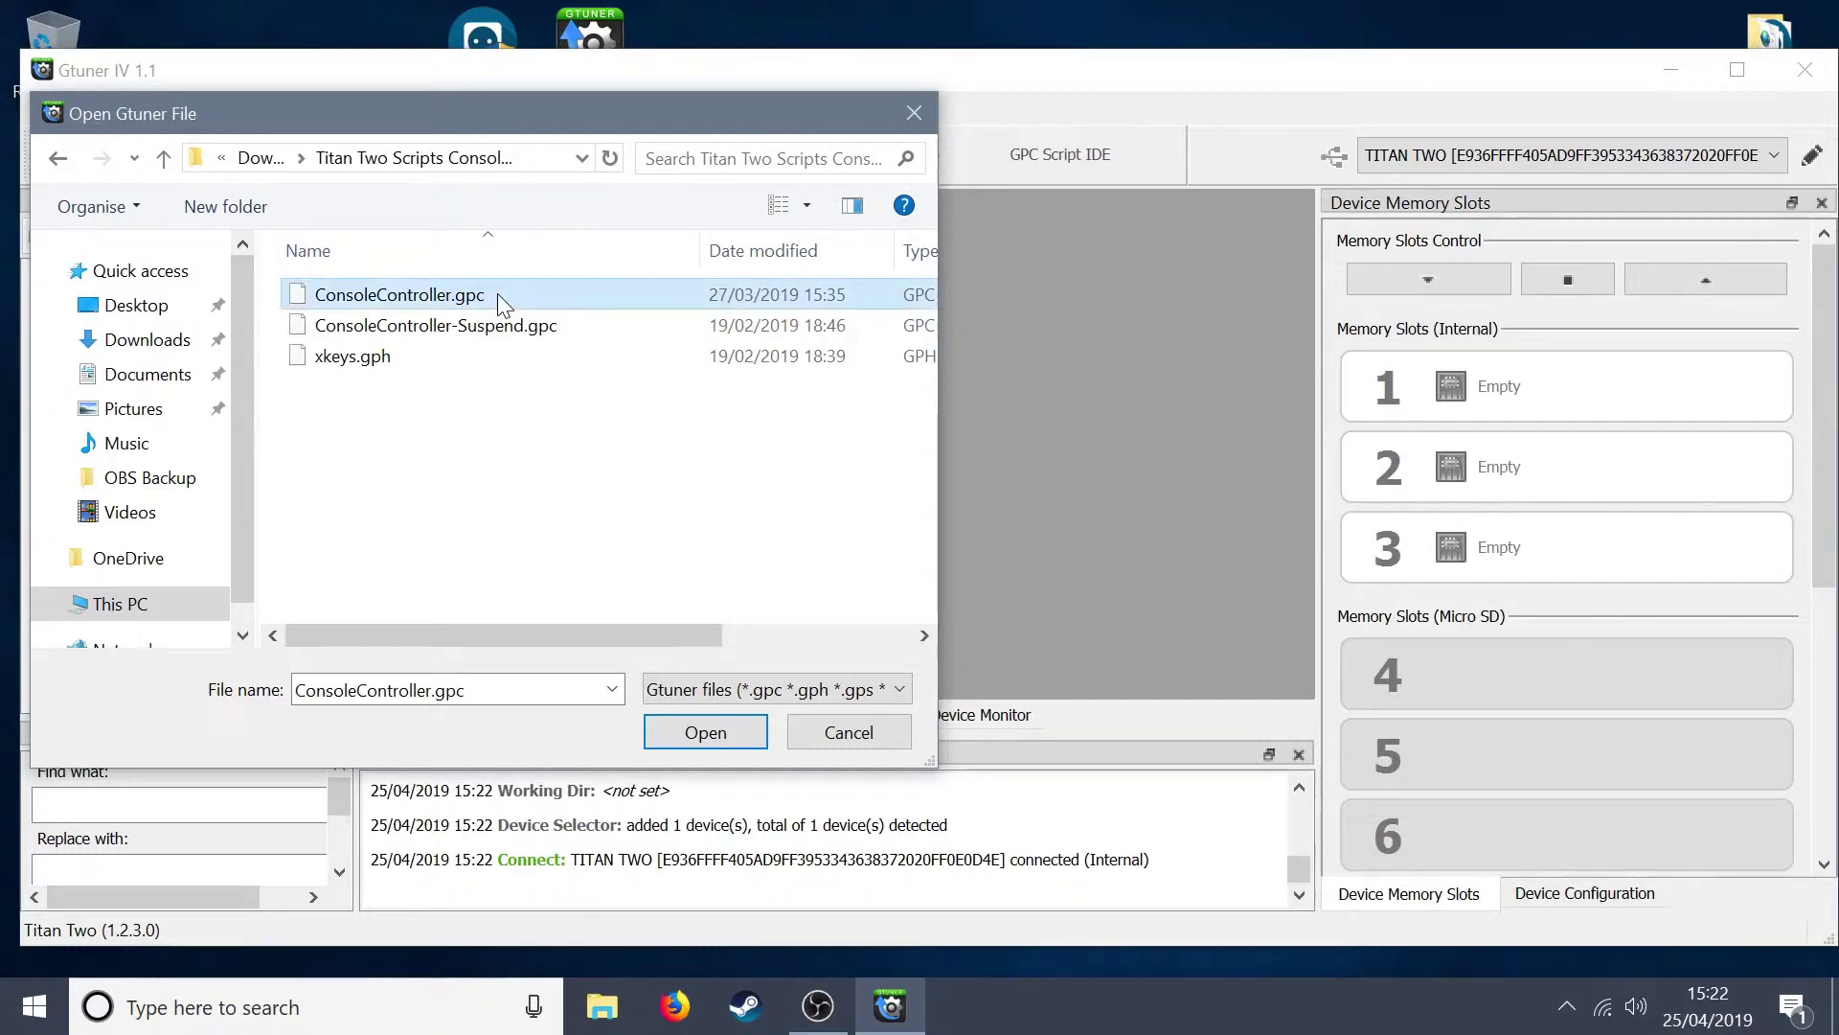
click(721, 748)
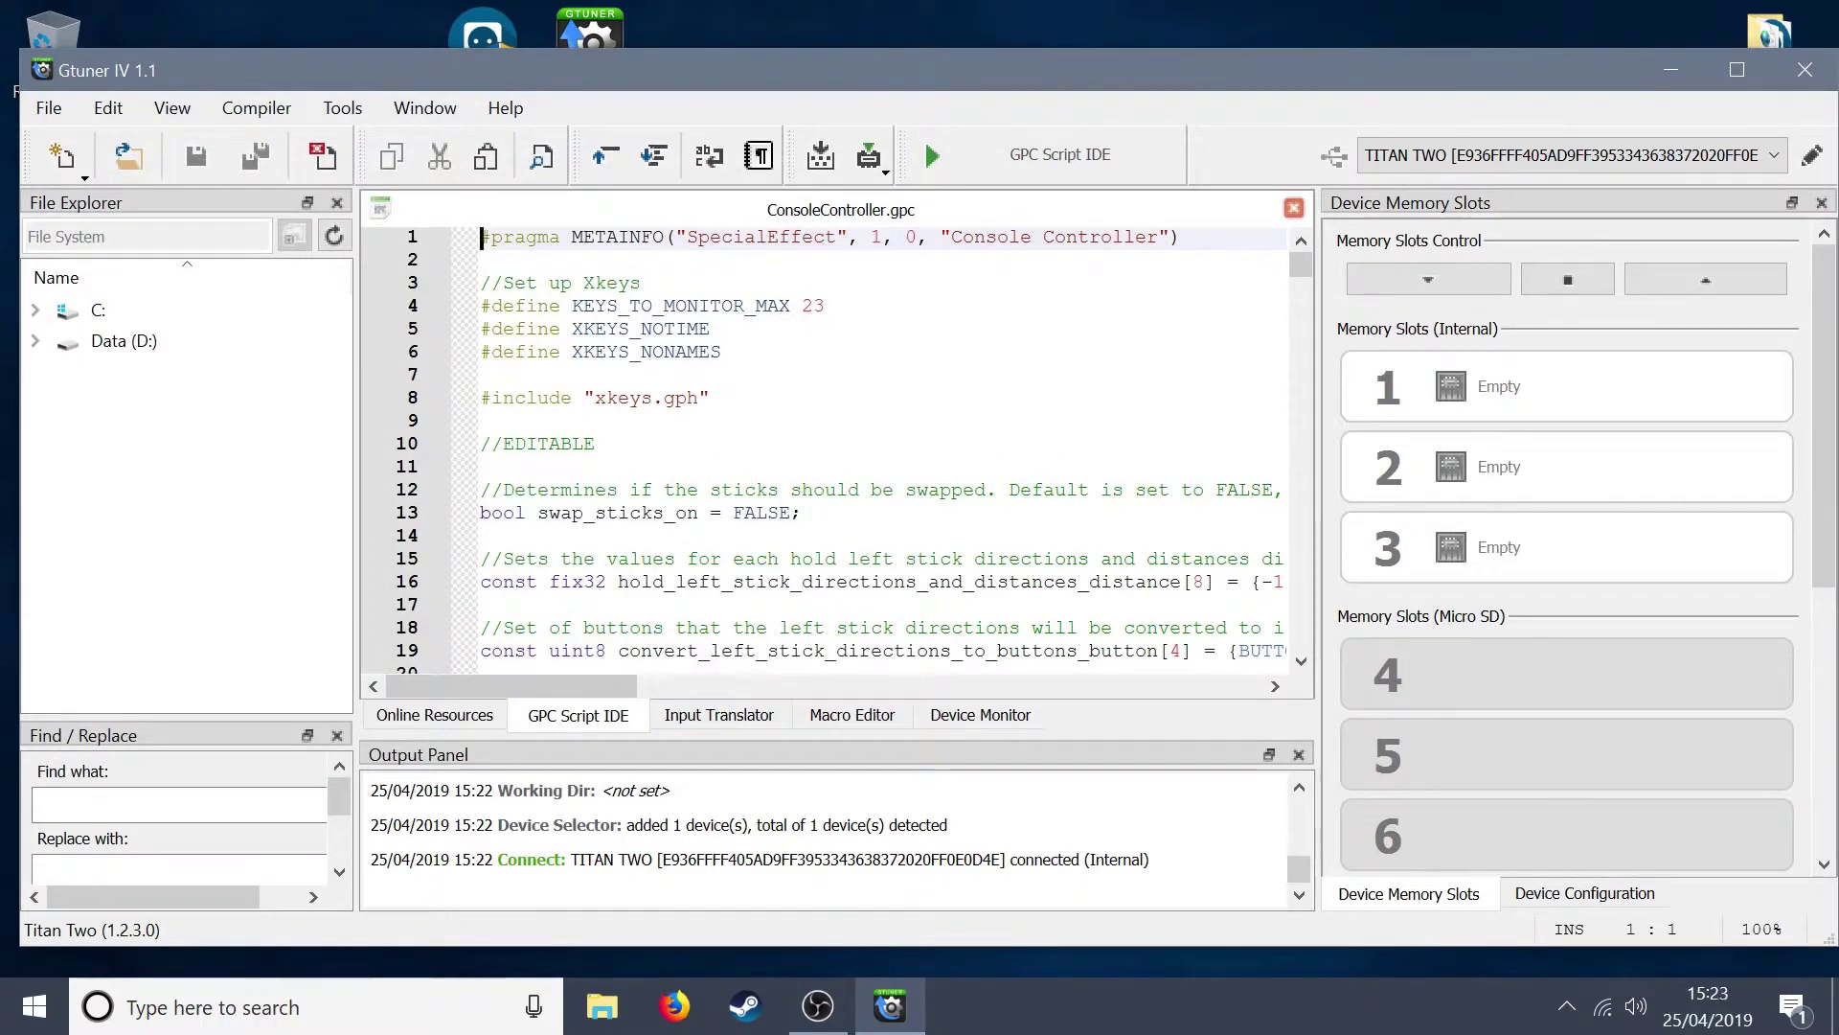
- Build the ConsoleController script into Titan Two memory slot 1
click(870, 167)
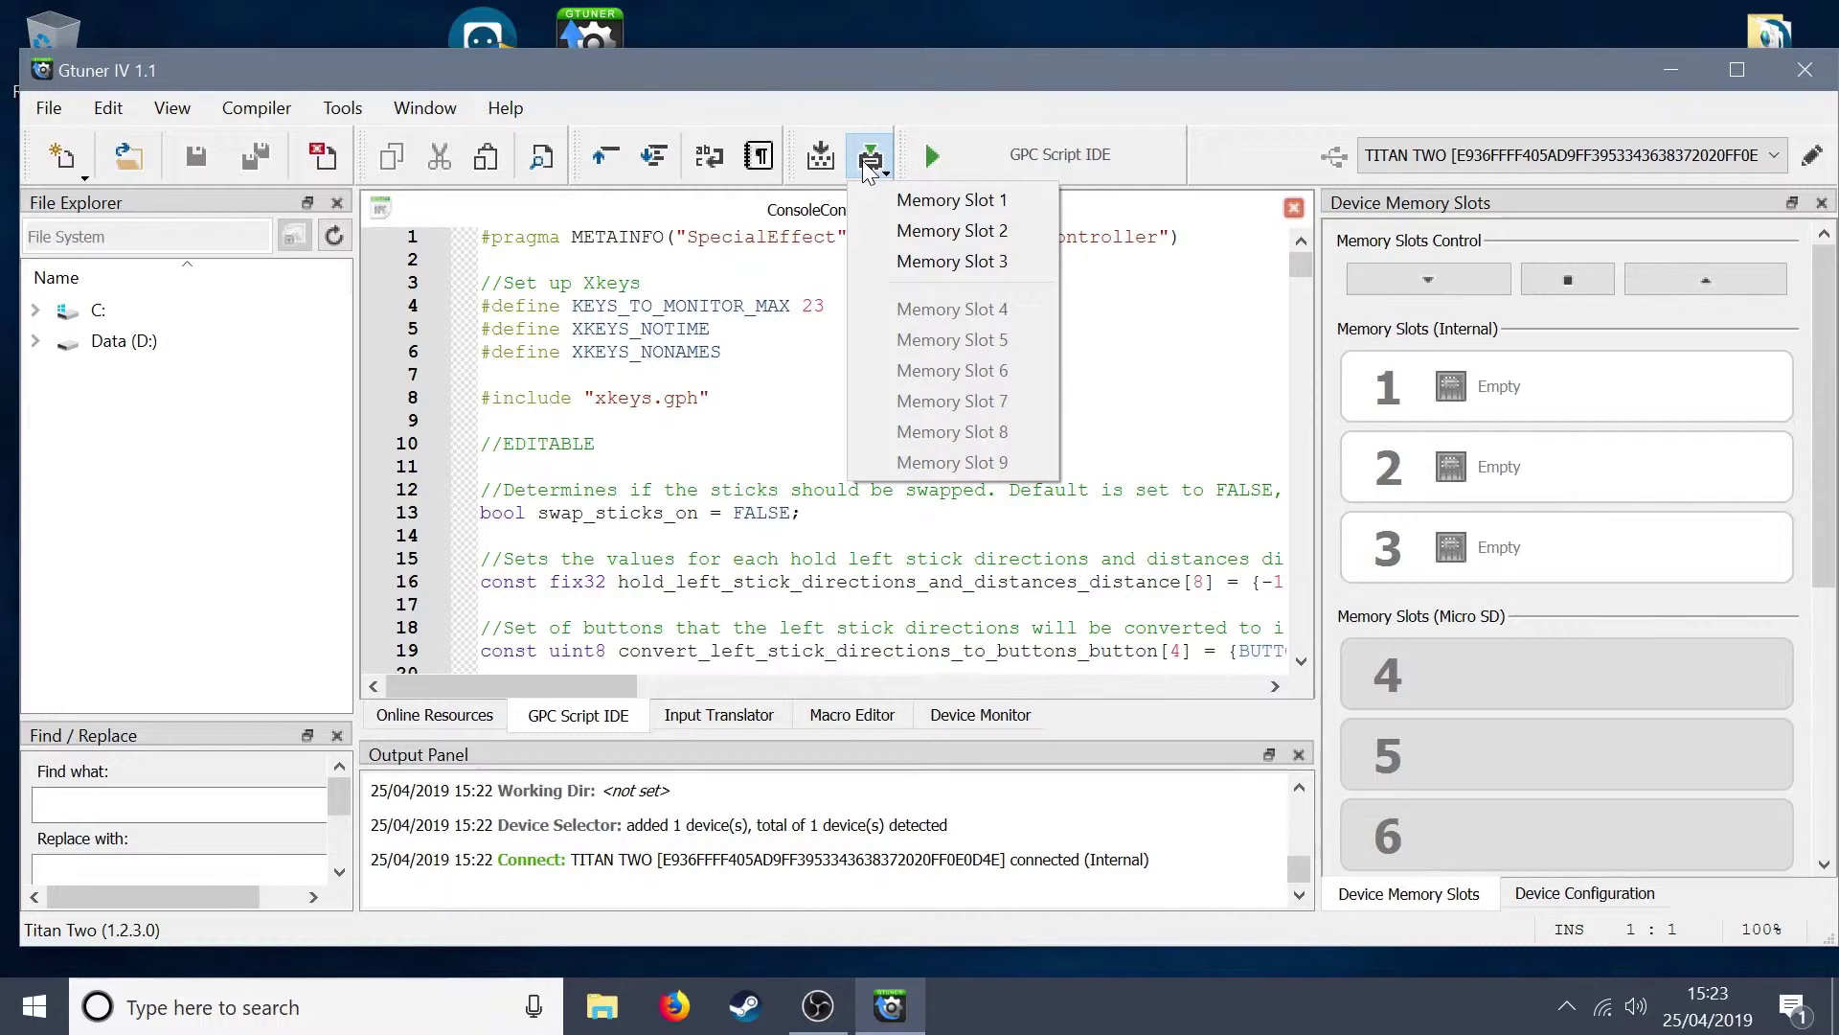
click(924, 200)
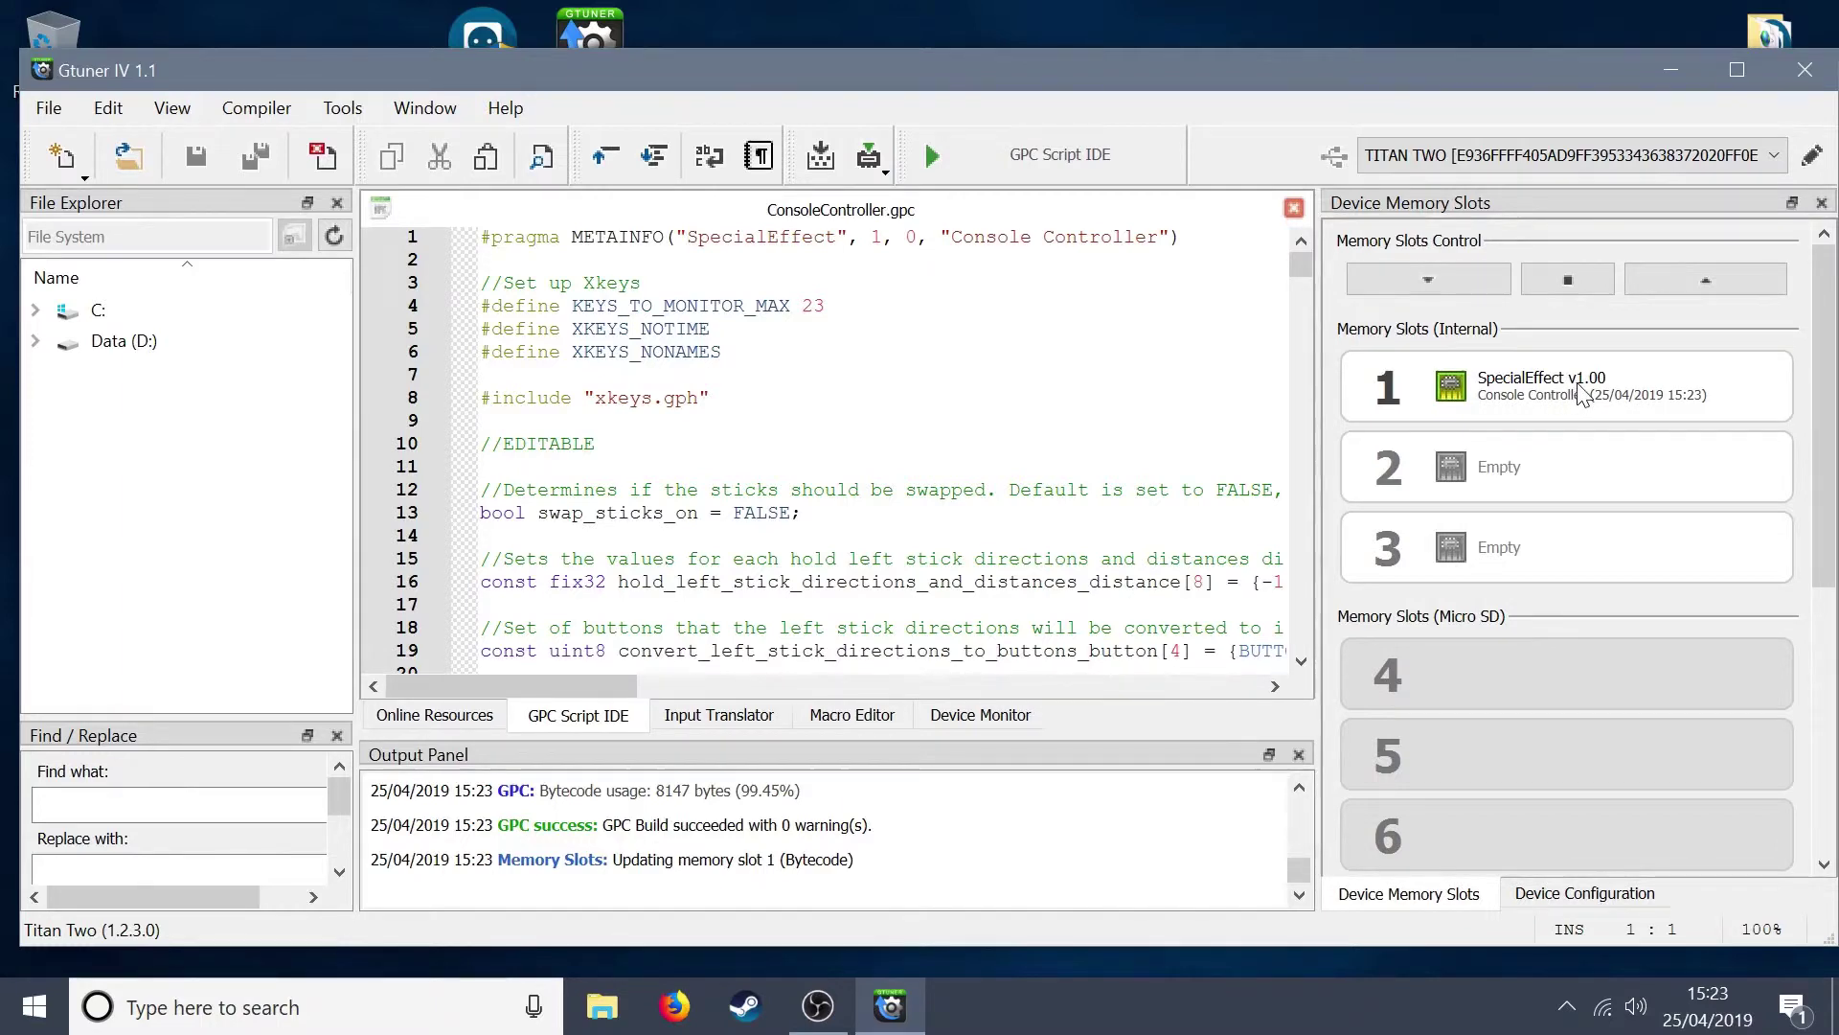
click(62, 110)
- Open ConsoleController-Suspend.gpc in a new editor tab
click(94, 174)
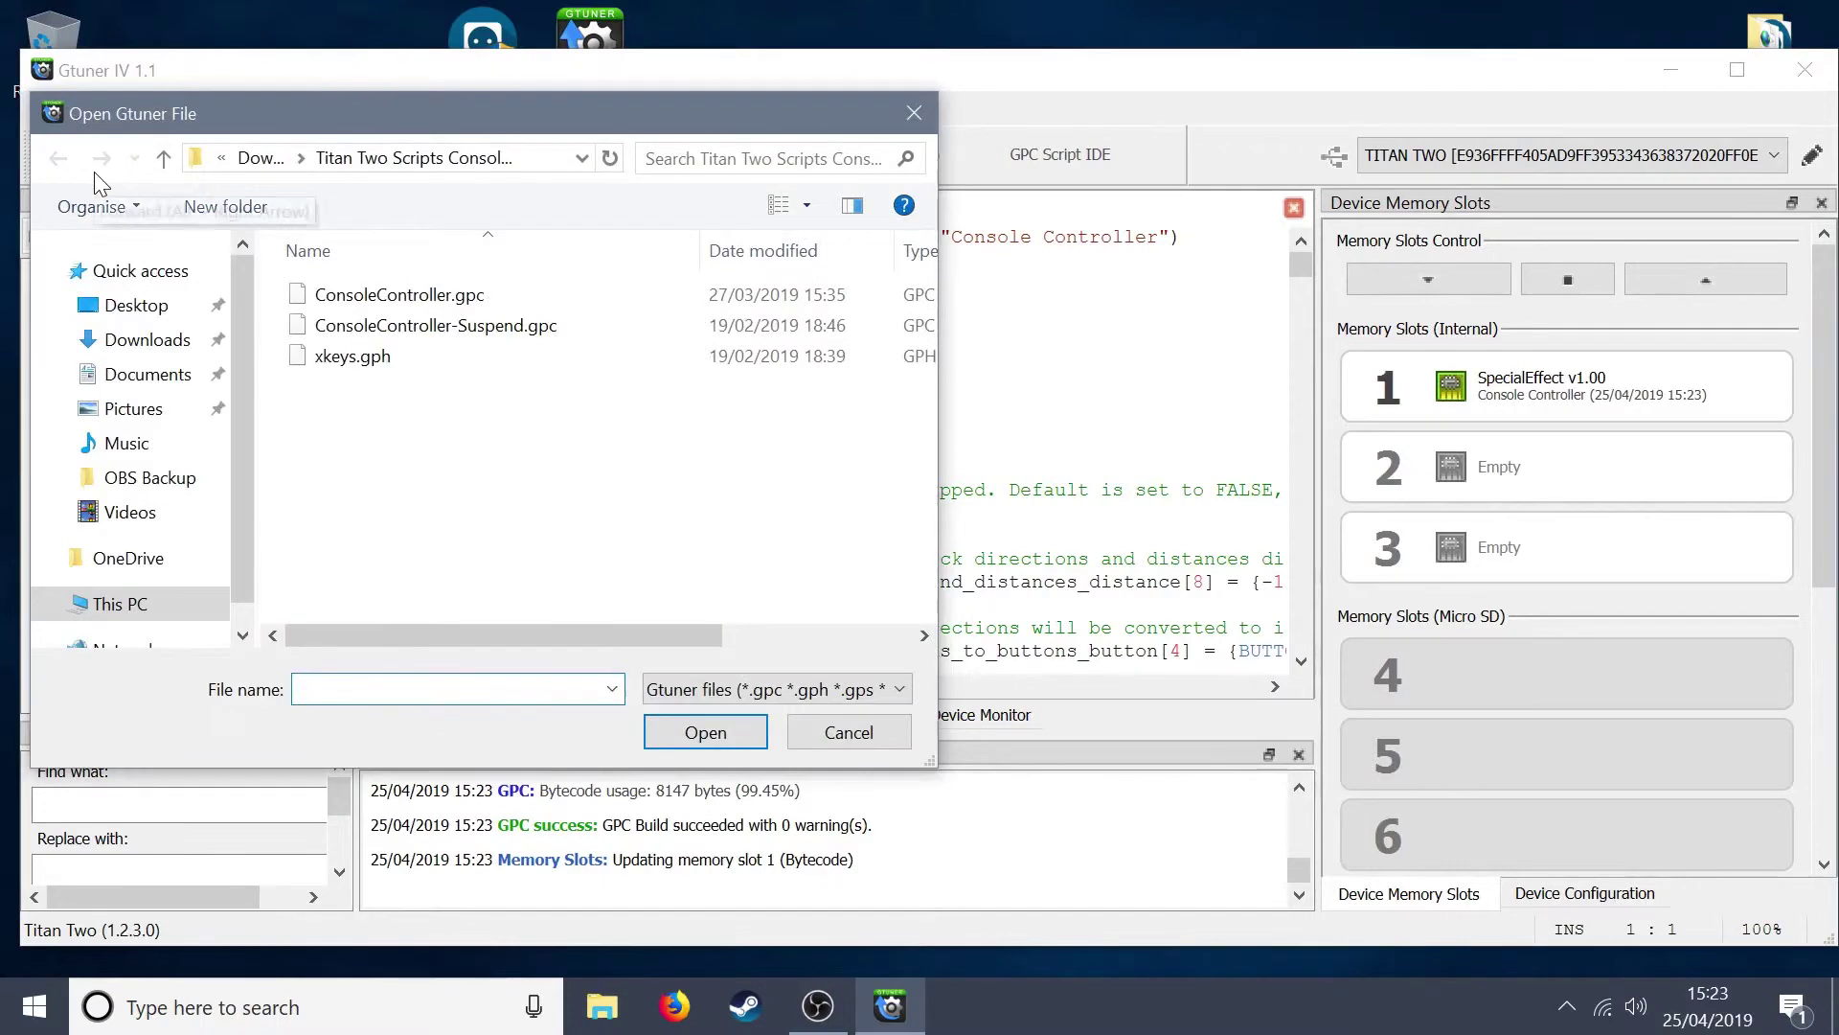
click(335, 328)
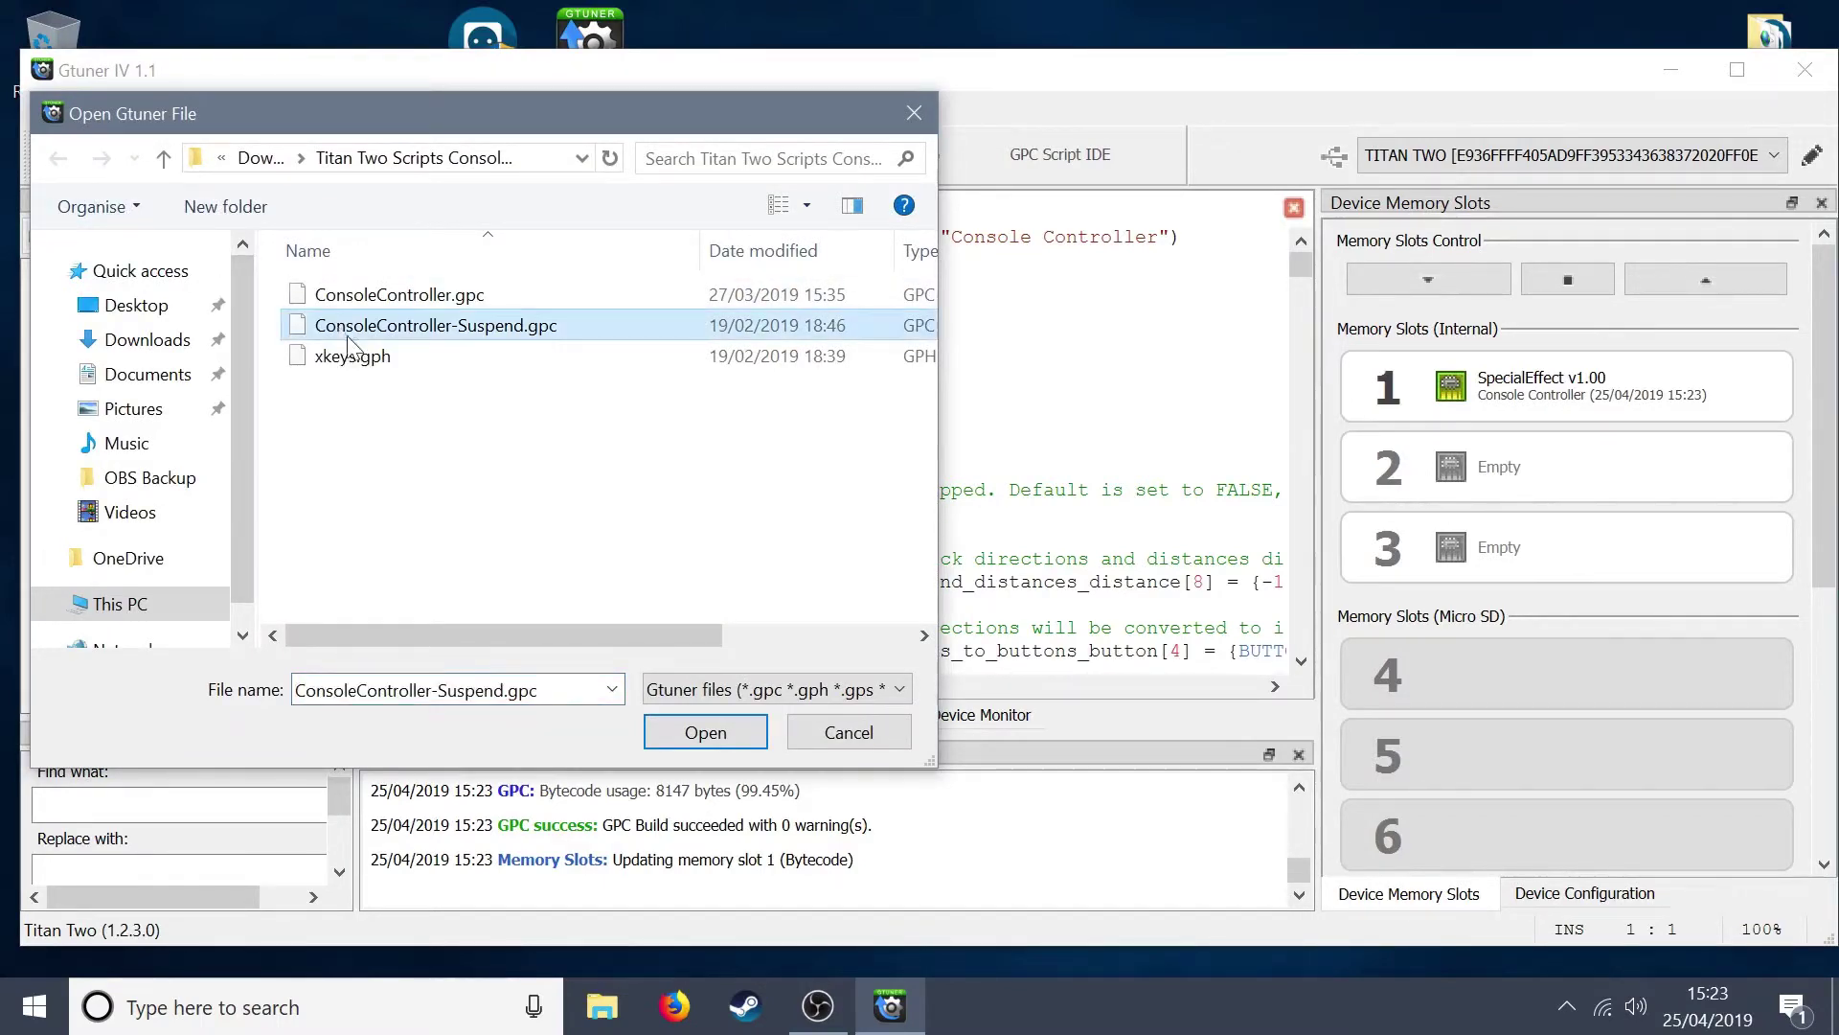
click(682, 737)
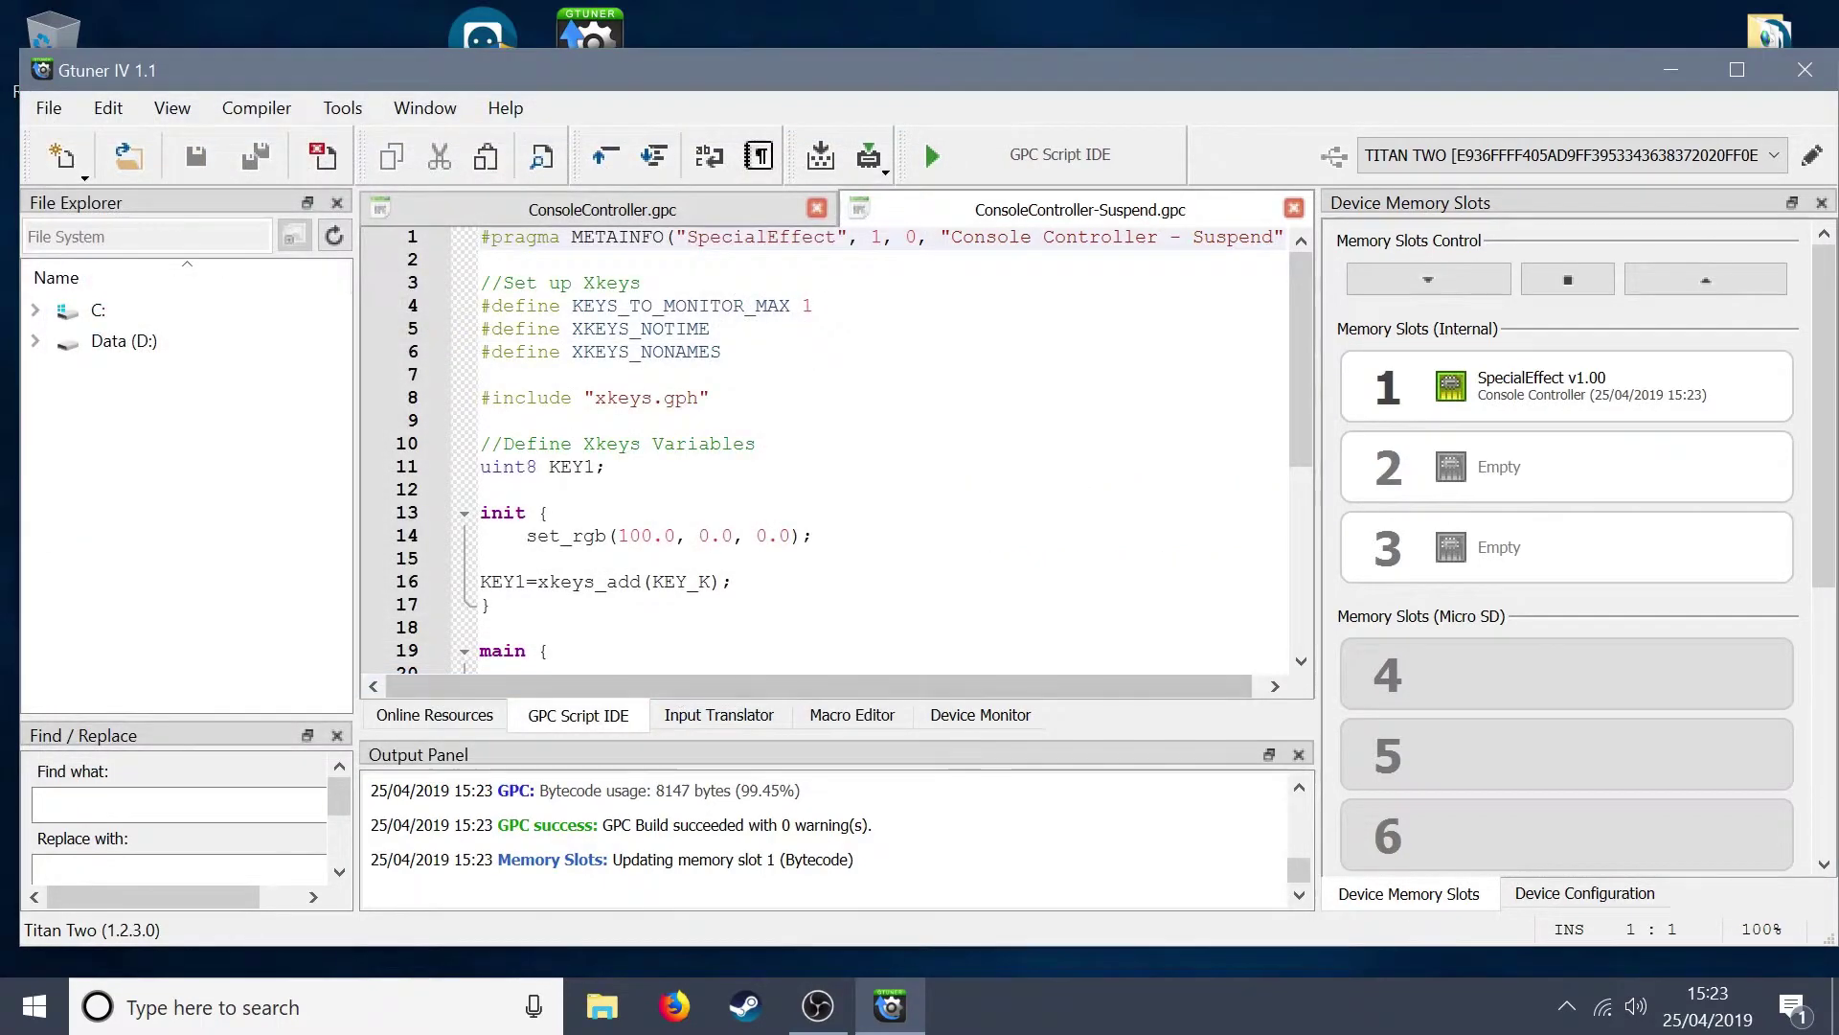
- Build the suspend script into memory slot 2, then load memory slot 1 on the device
click(870, 157)
click(936, 233)
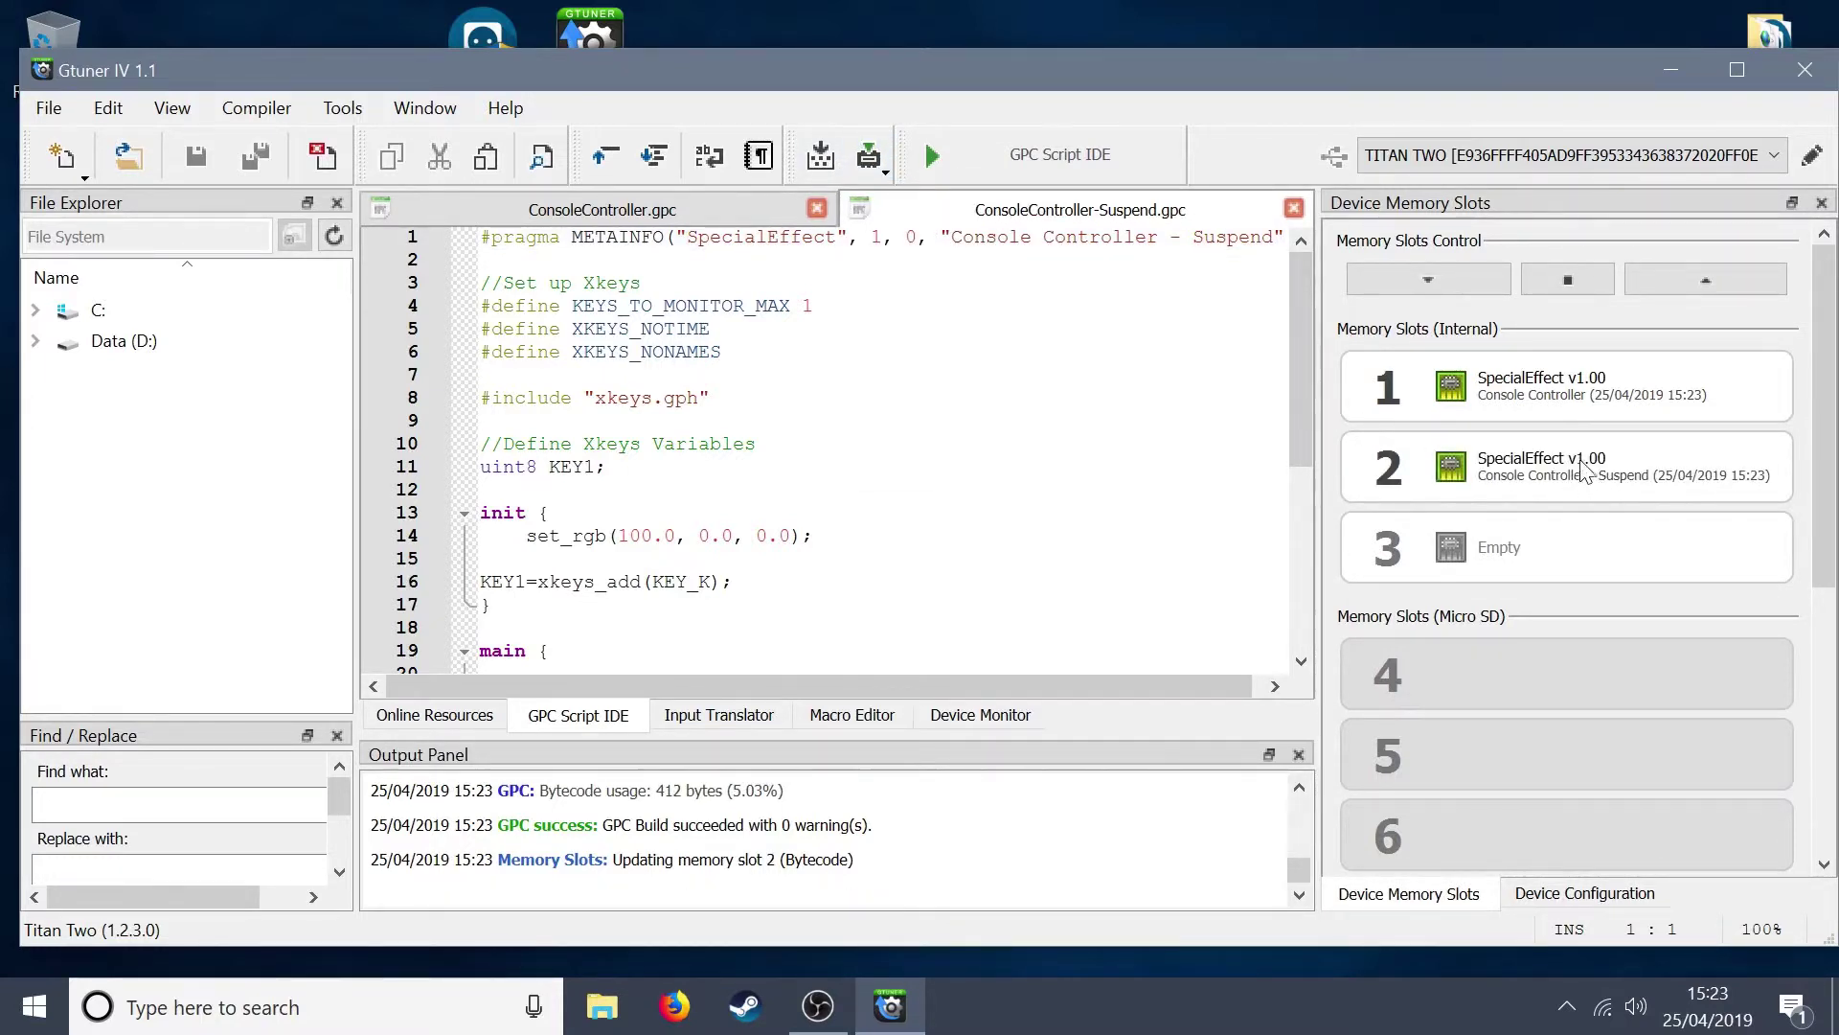
click(1397, 391)
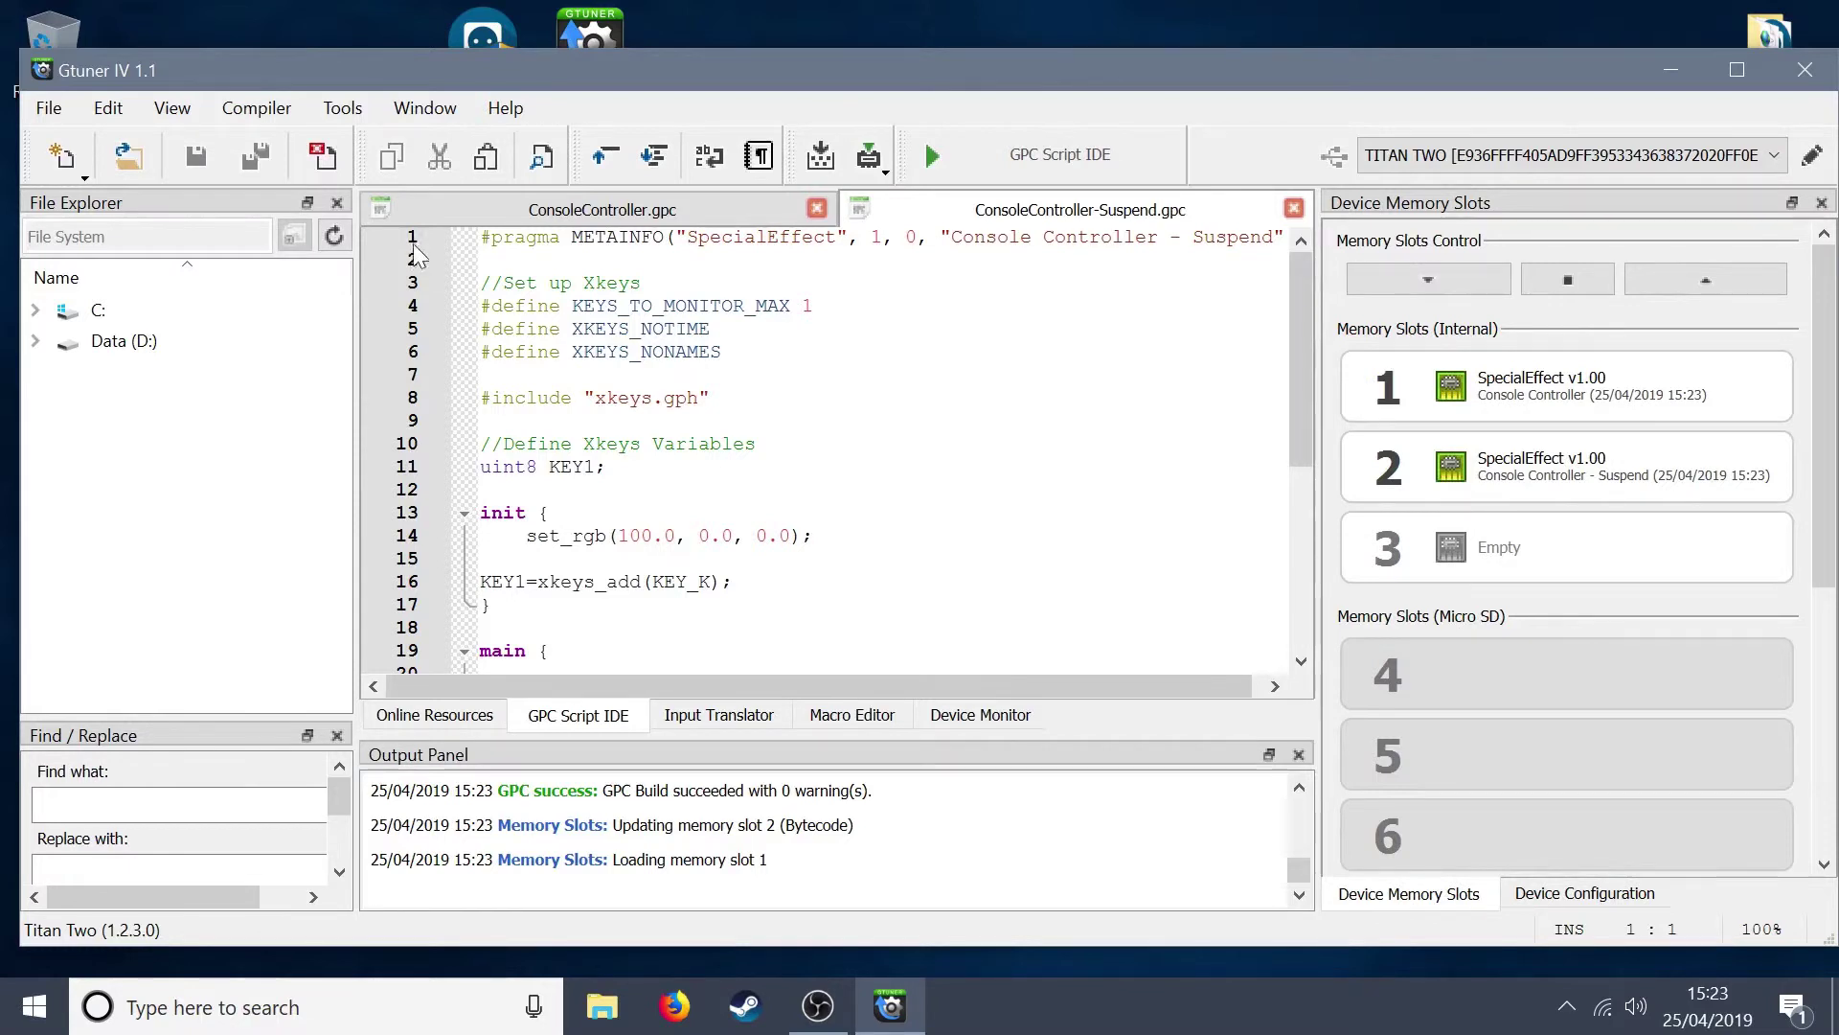
- Open the KMG Capture panel from Tools and move the Gtuner IV window aside
click(342, 110)
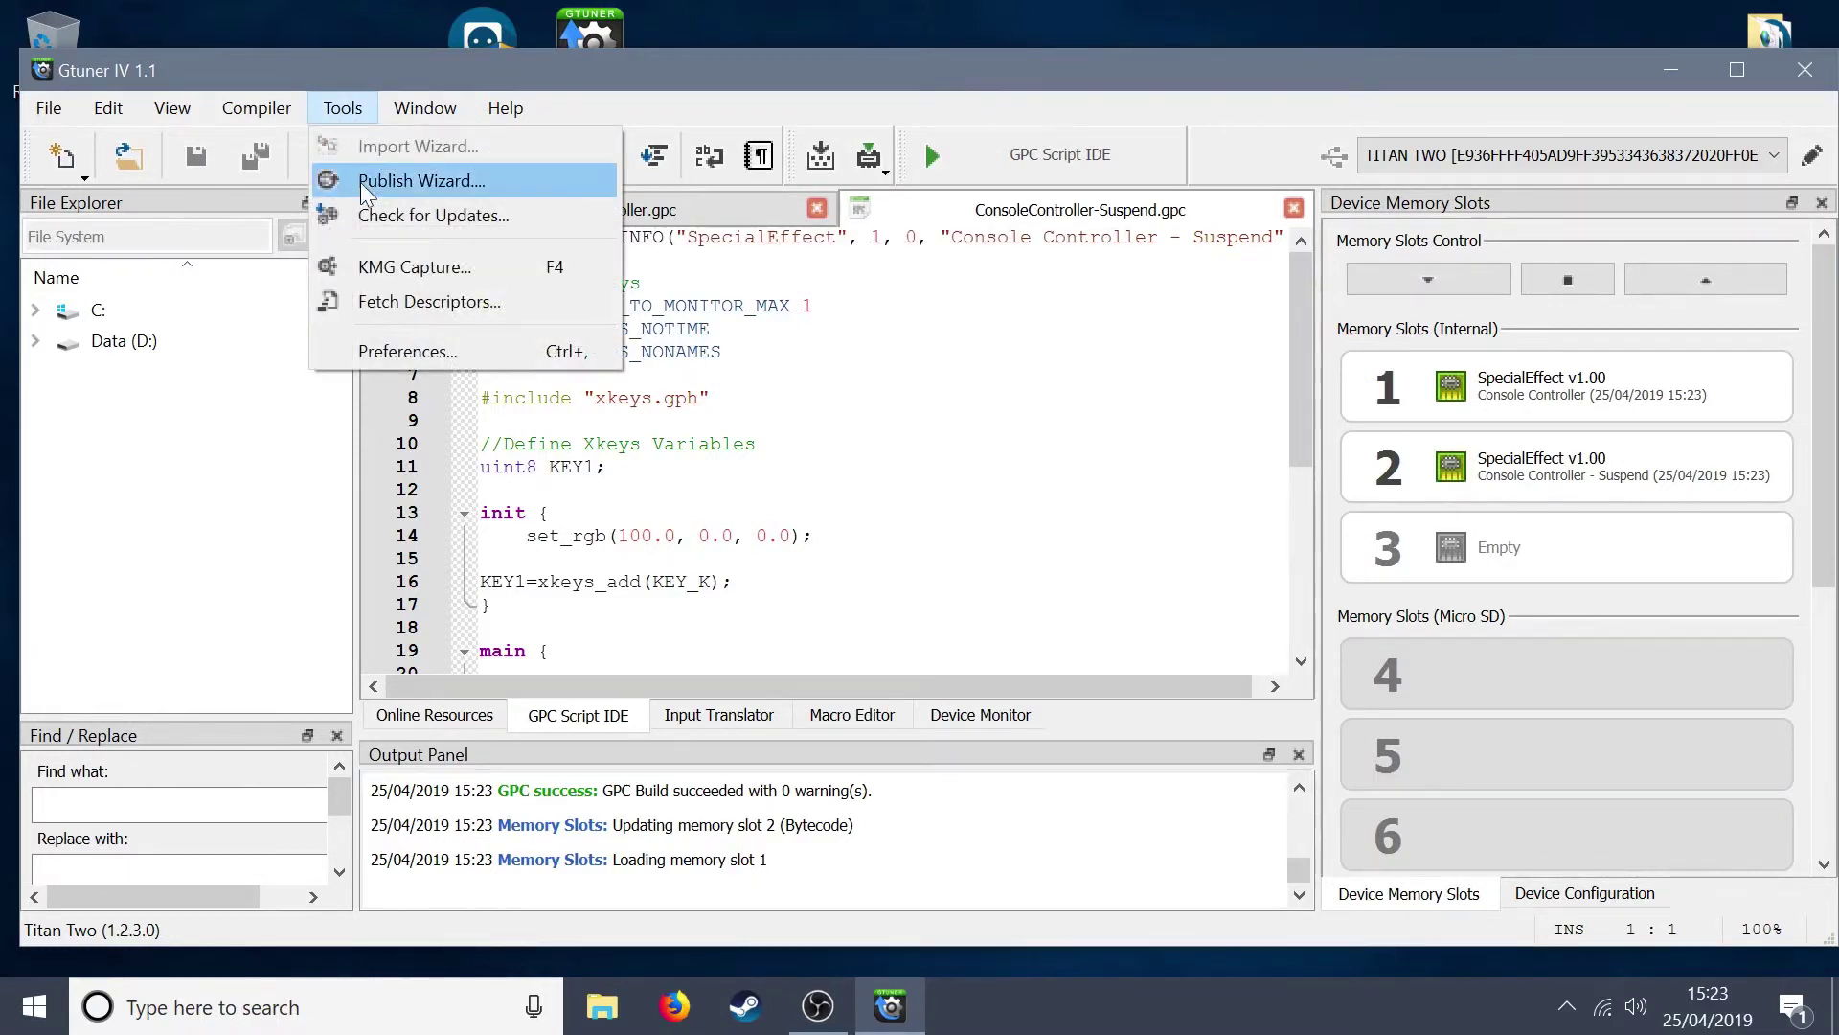
click(385, 260)
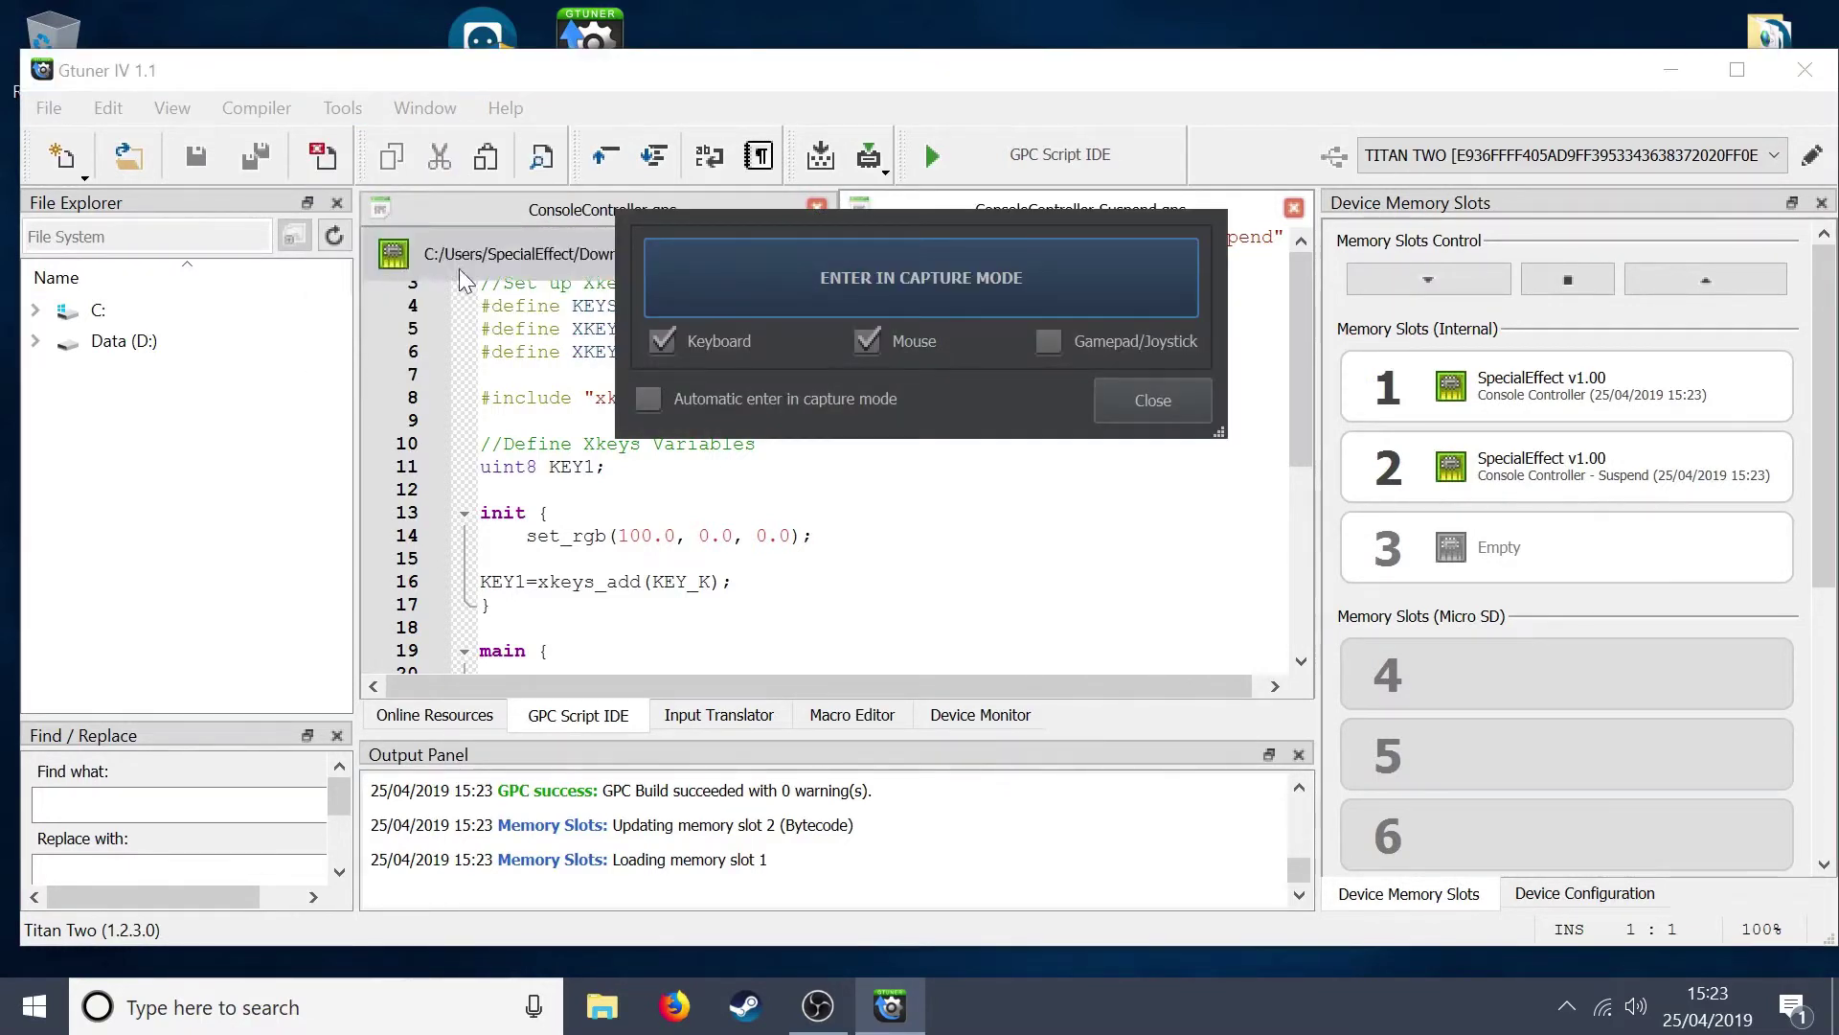
mouse_move(1629, 86)
mouse_down()
mouse_move(504, 180)
mouse_move(170, 157)
mouse_move(163, 136)
mouse_move(216, 131)
mouse_up()
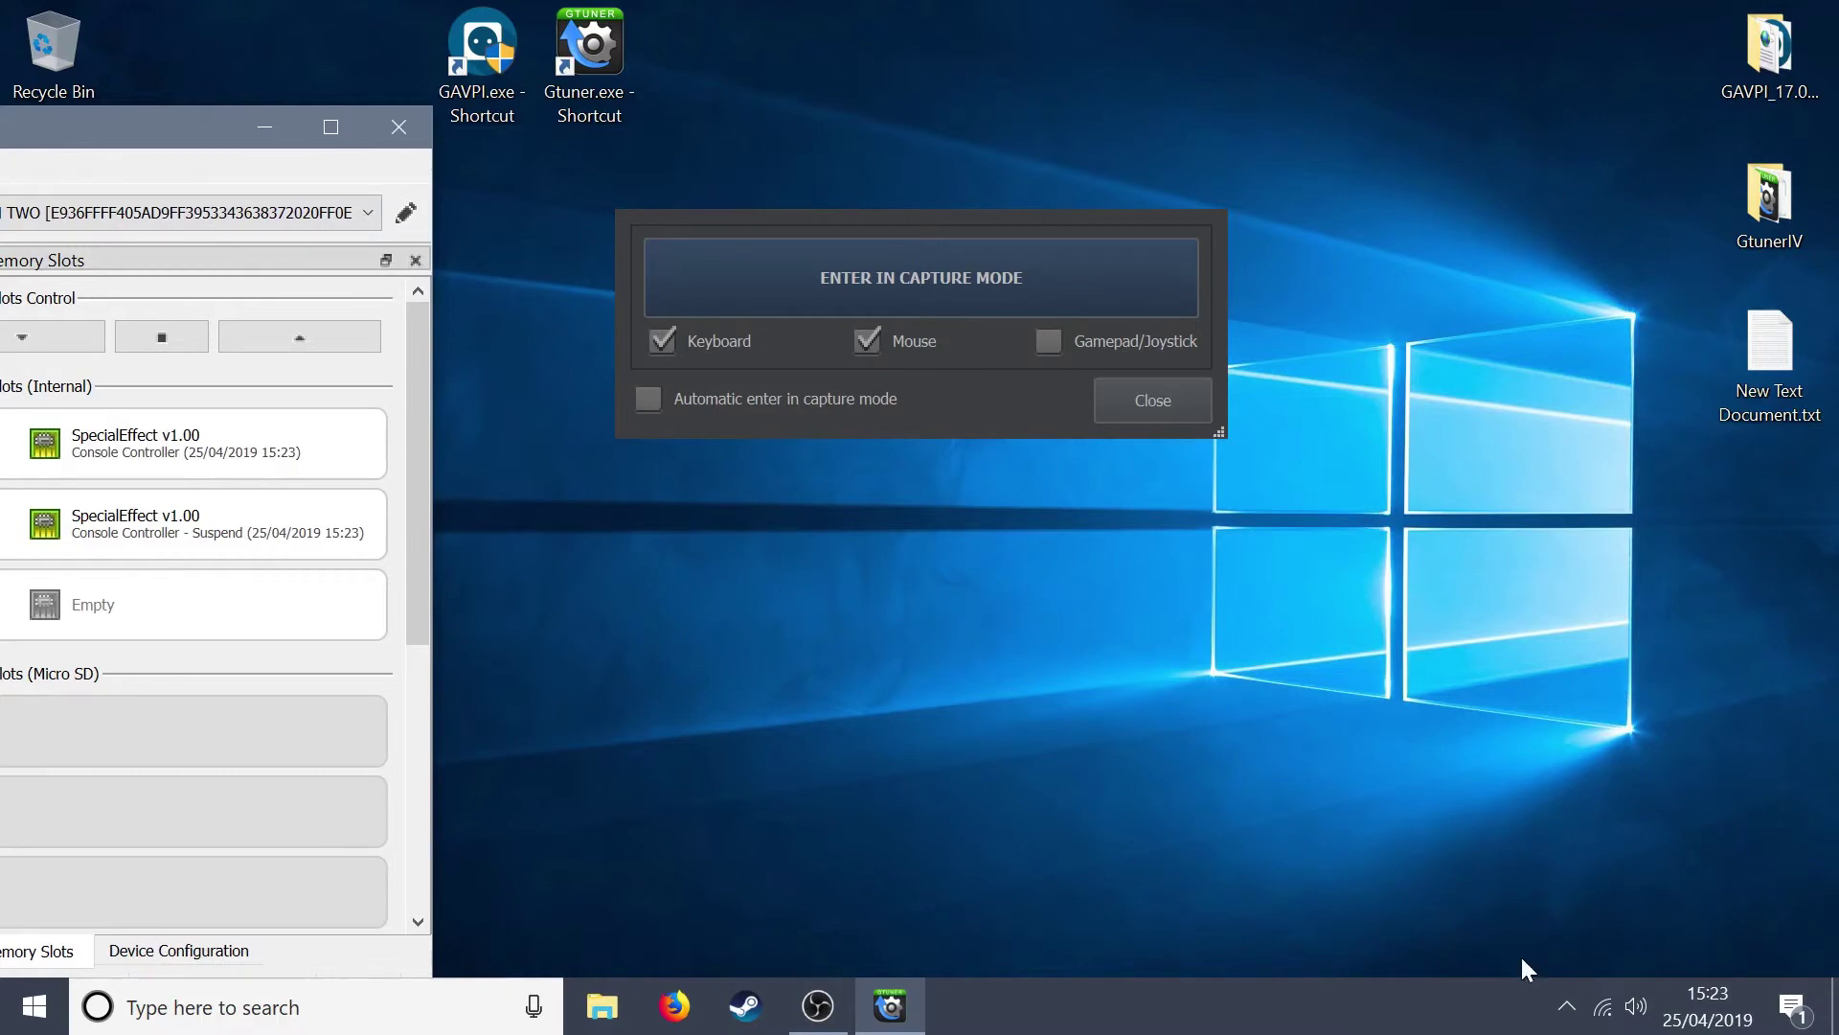
- Restore GAVPI from the tray, start listening, and enter Gtuner's KMG capture mode
click(1567, 1006)
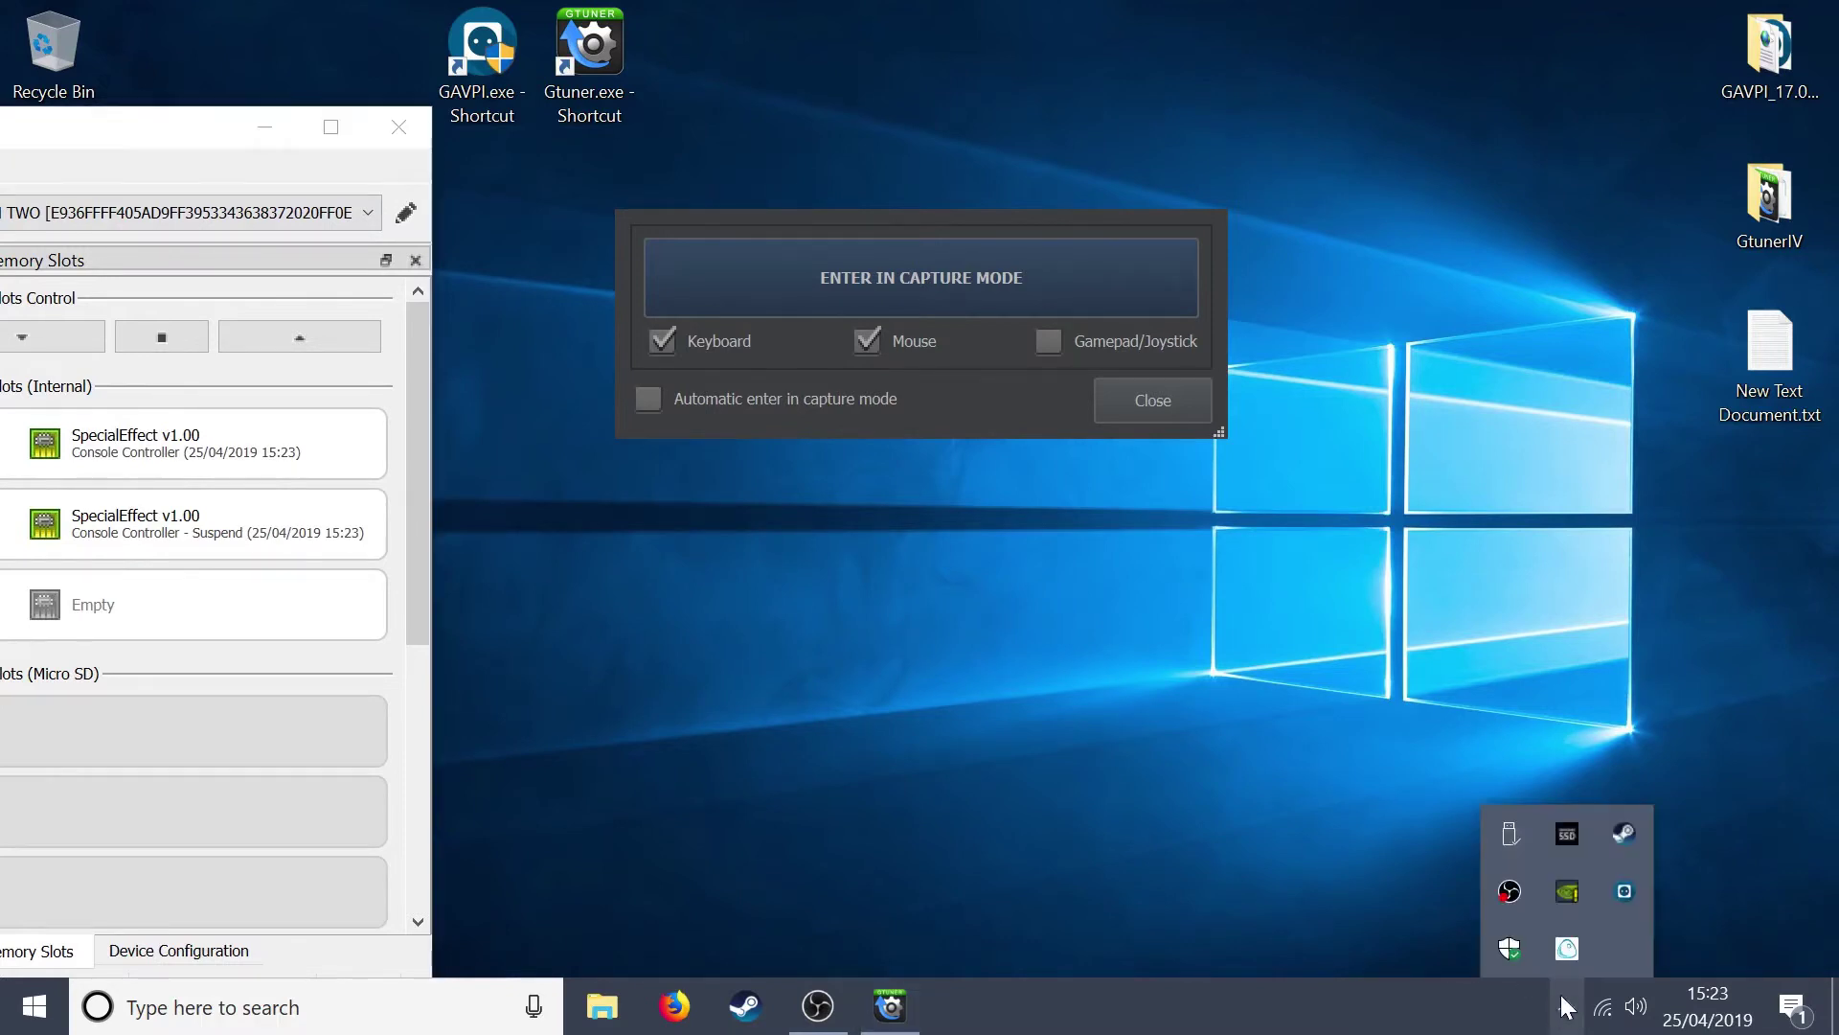
right_click(1635, 887)
click(1492, 710)
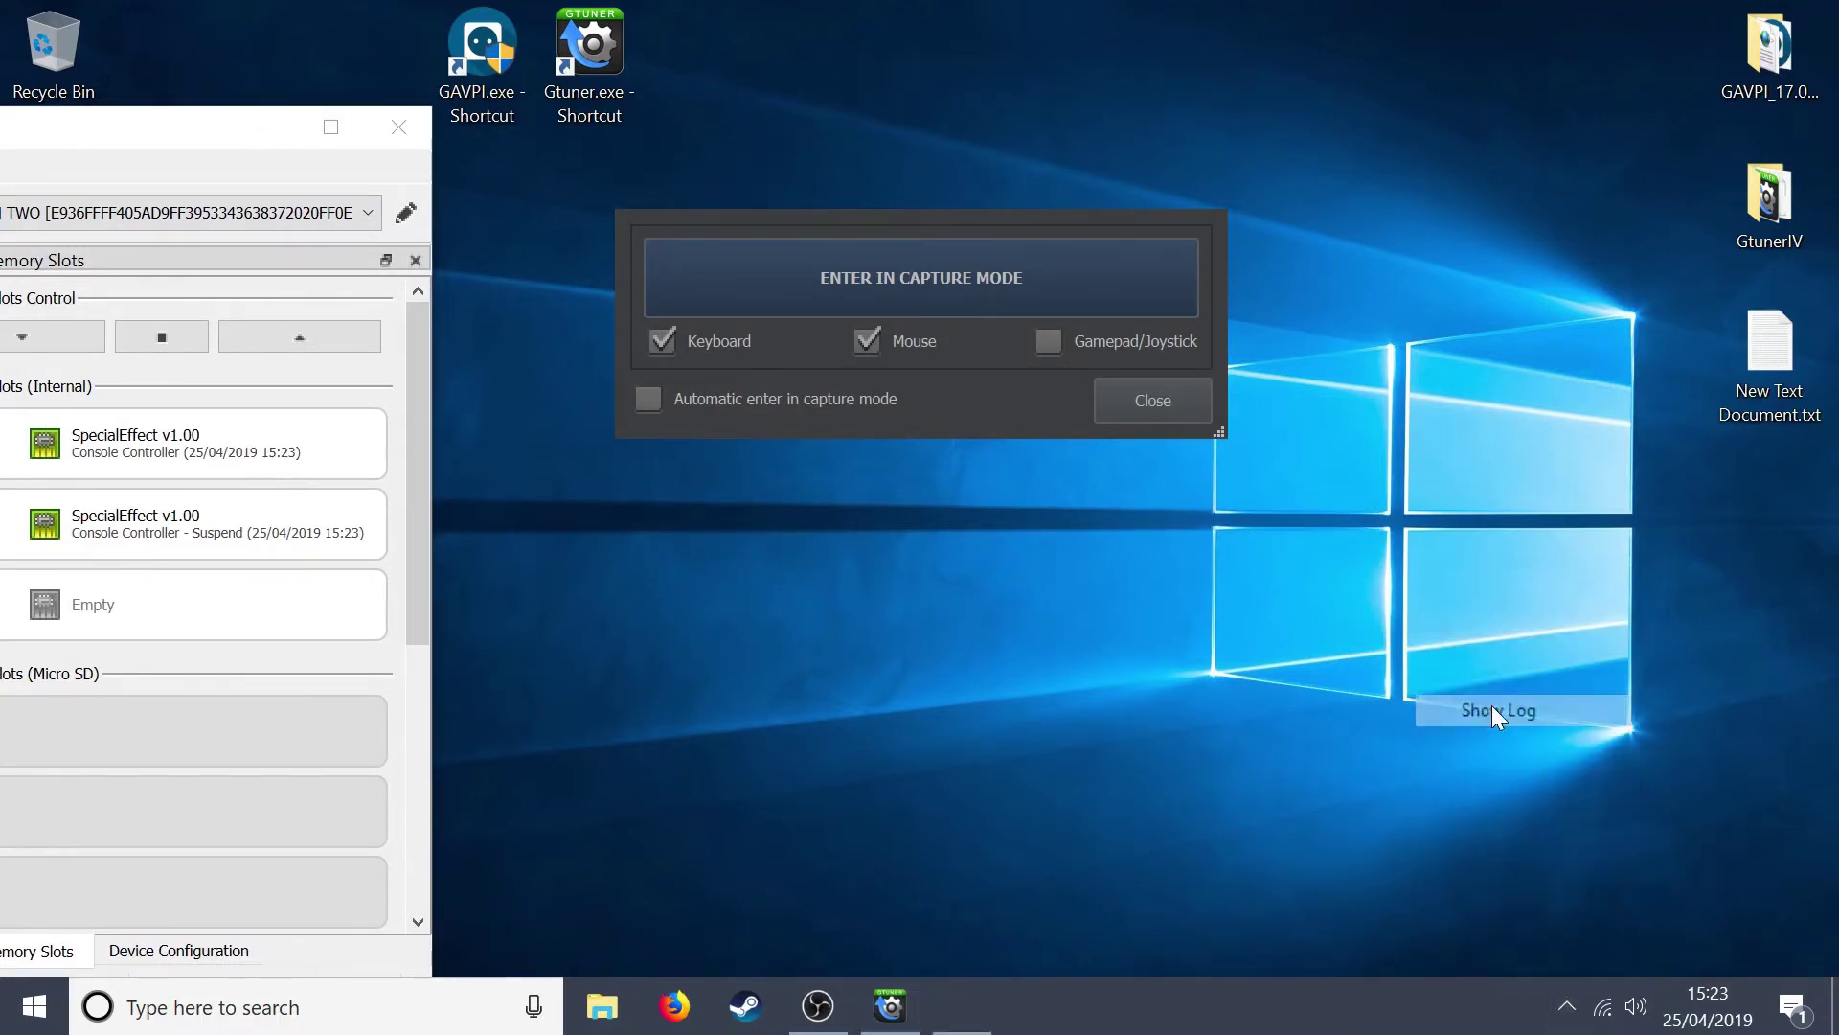
drag(1022, 204, 1053, 533)
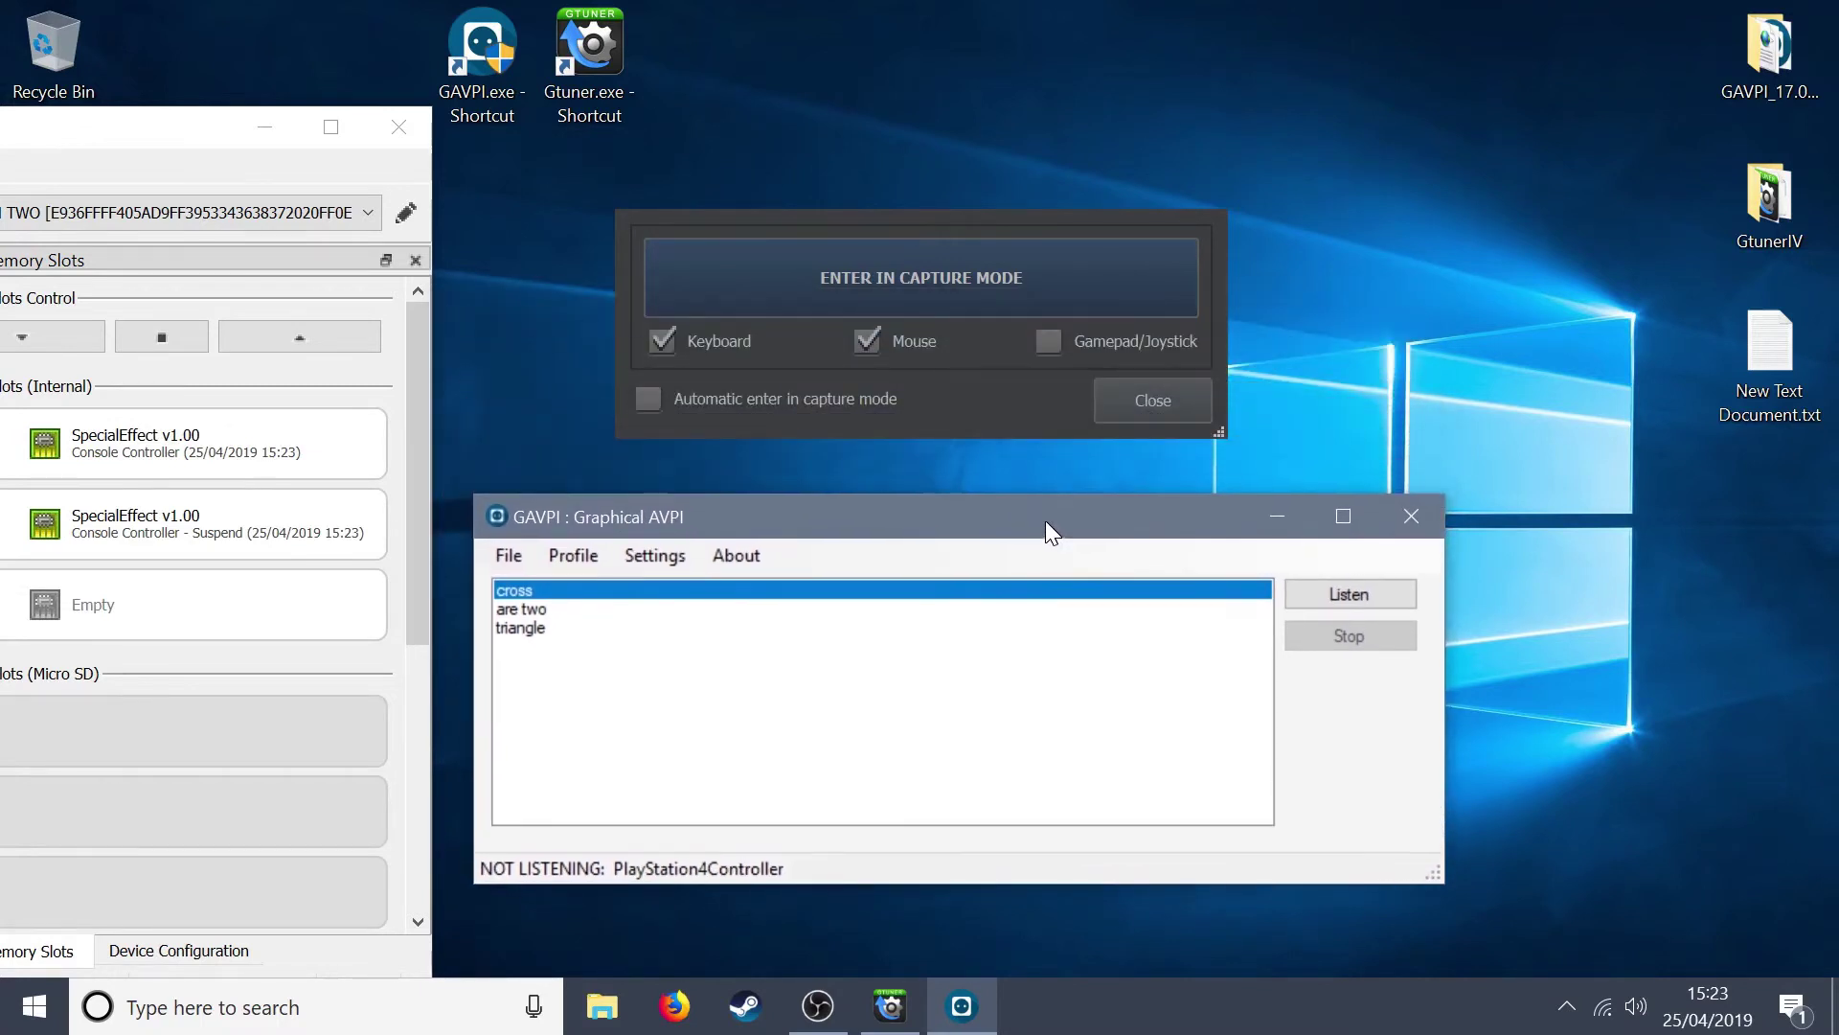
click(1314, 599)
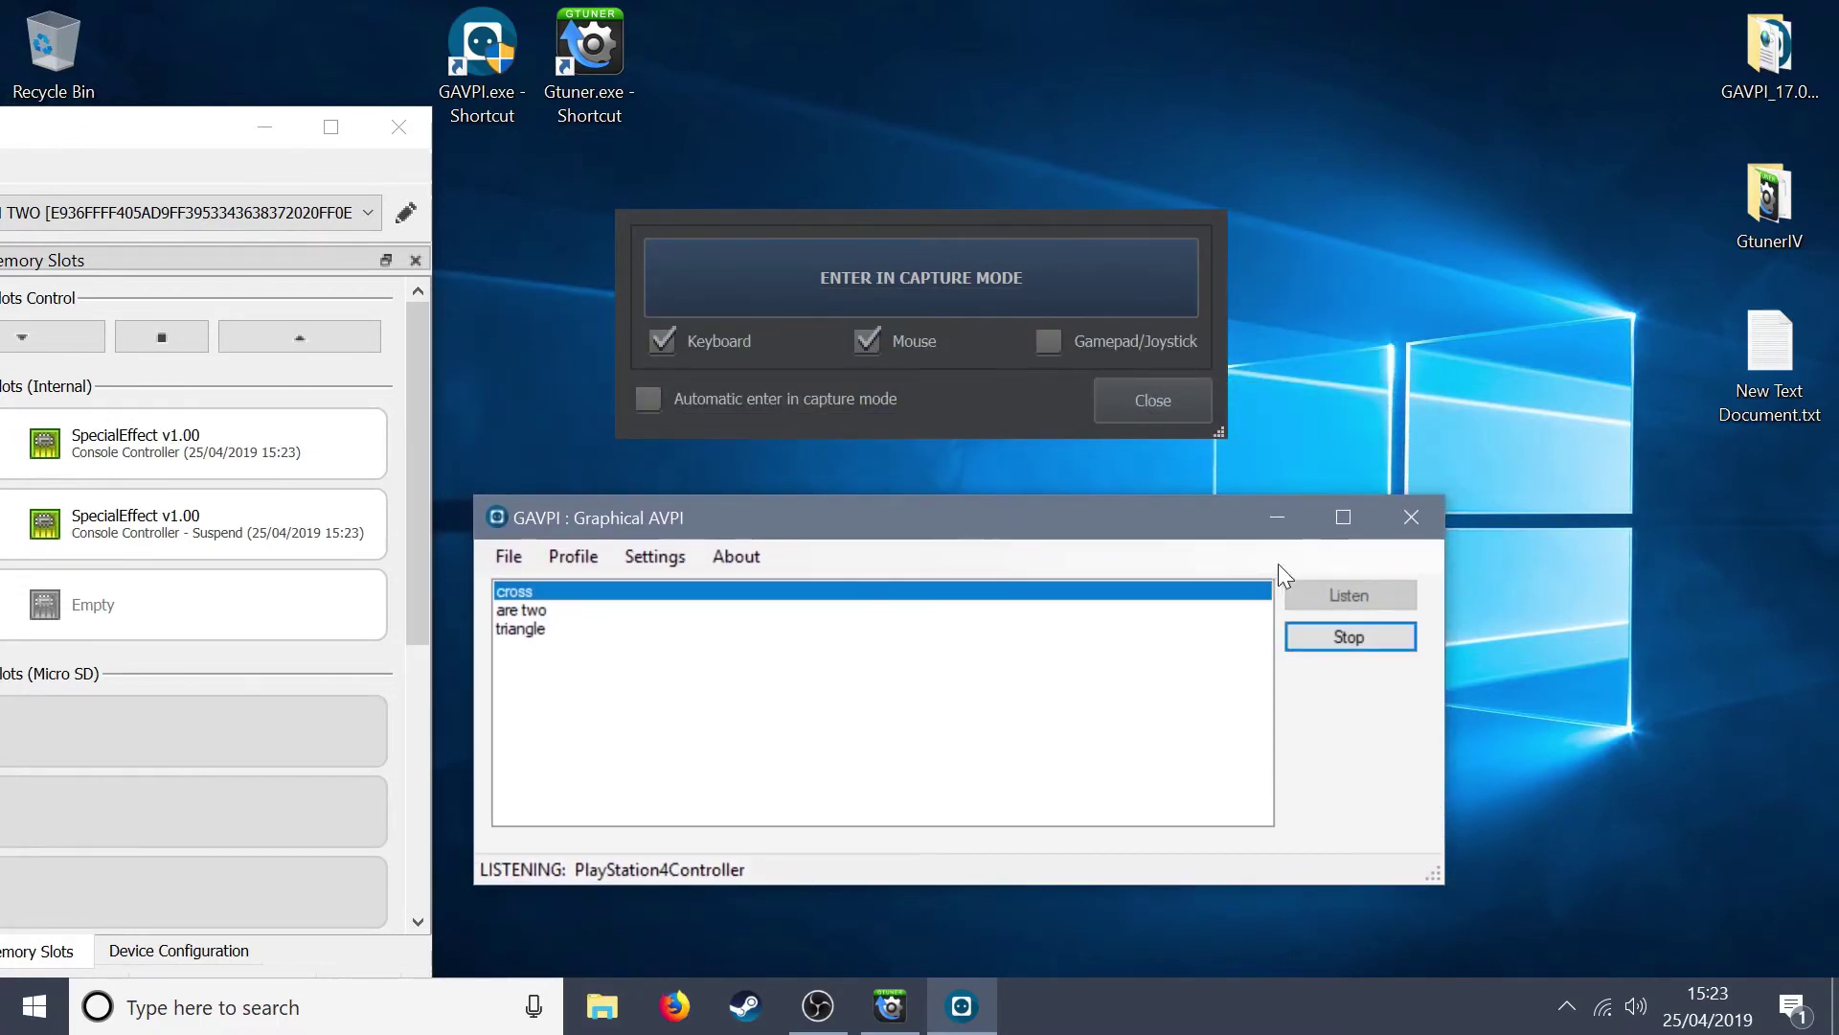
click(1046, 293)
click(1046, 293)
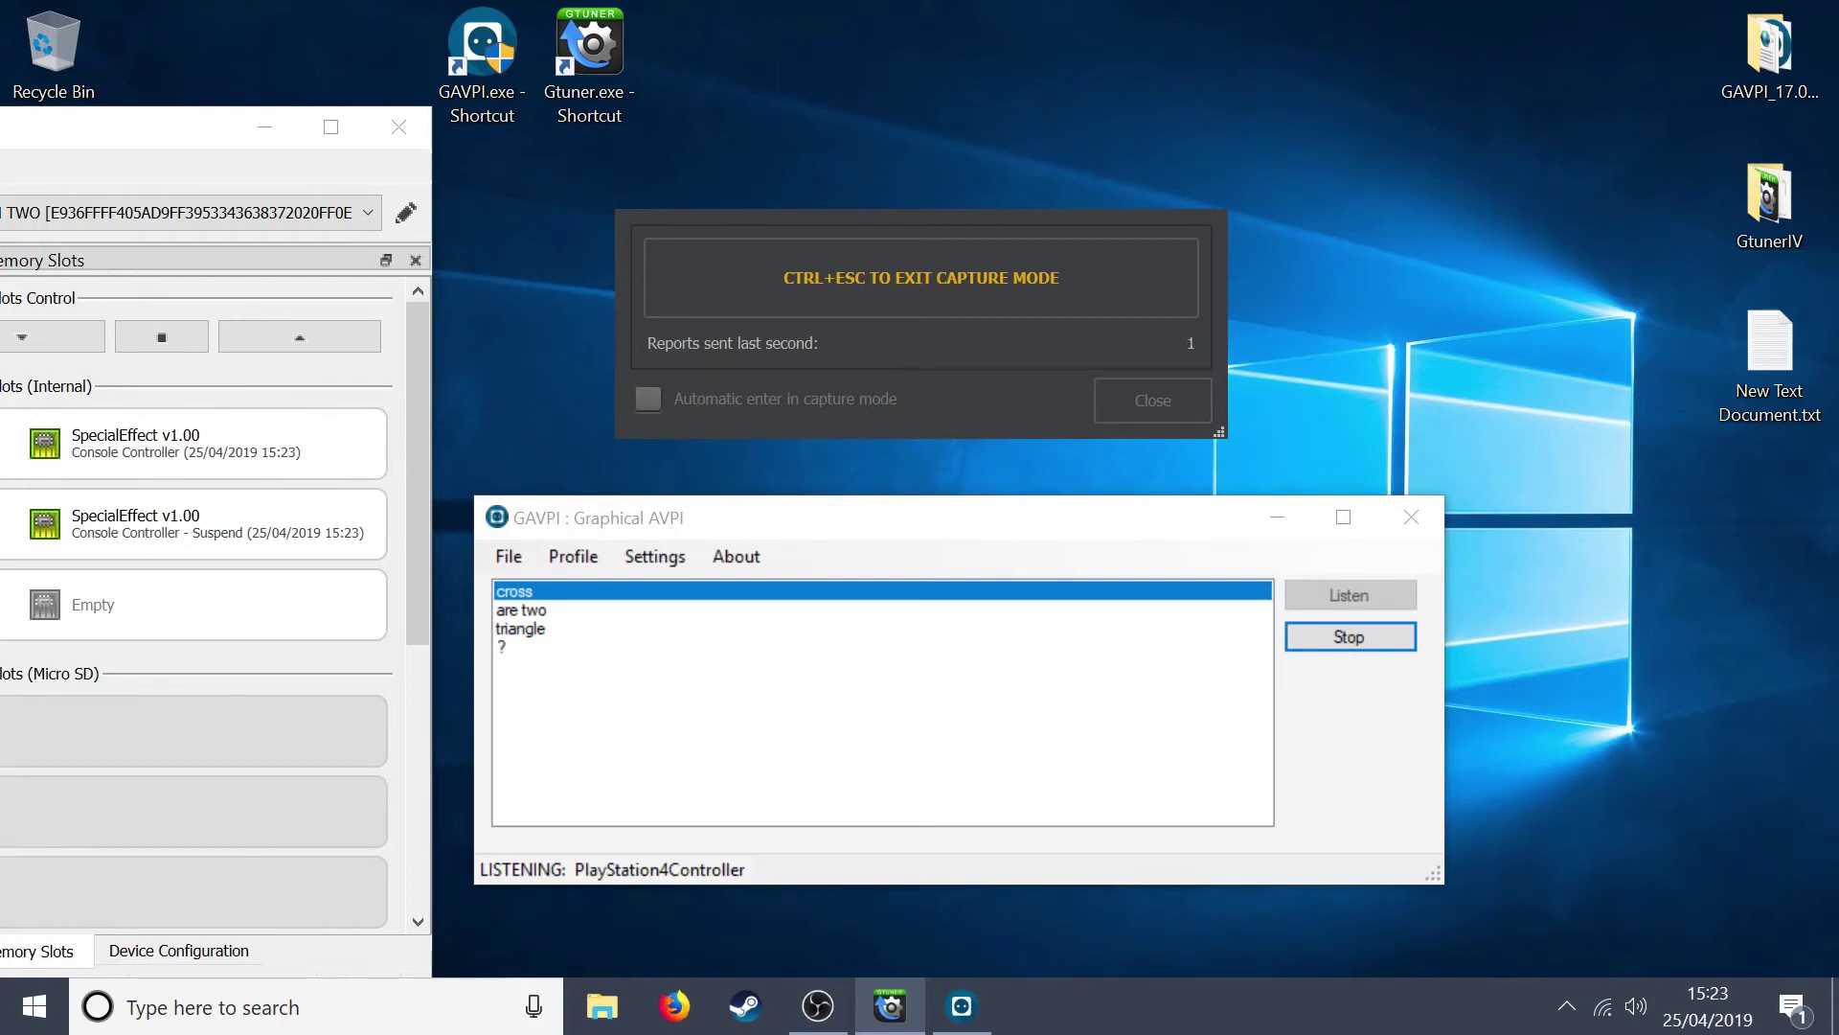
- Leave Gtuner IV's KMG capture mode with Ctrl+Esc while GAVPI keeps listening
key(ctrl+Escape)
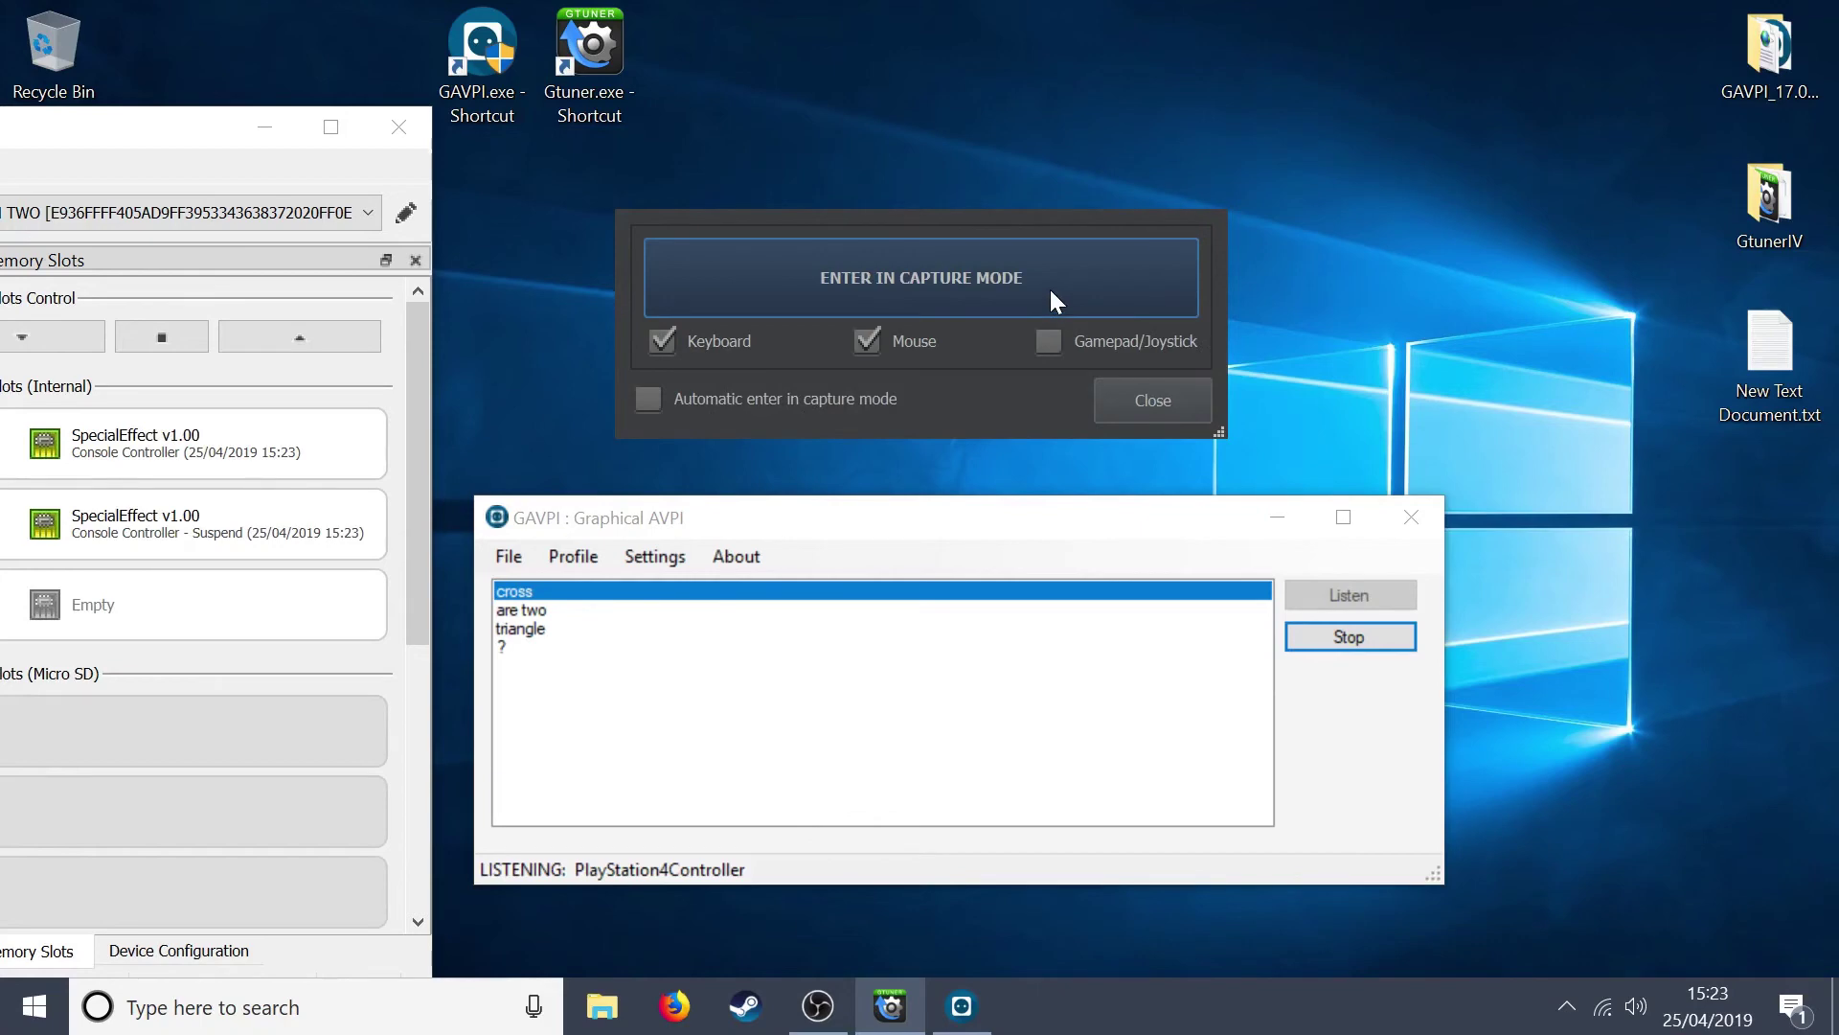